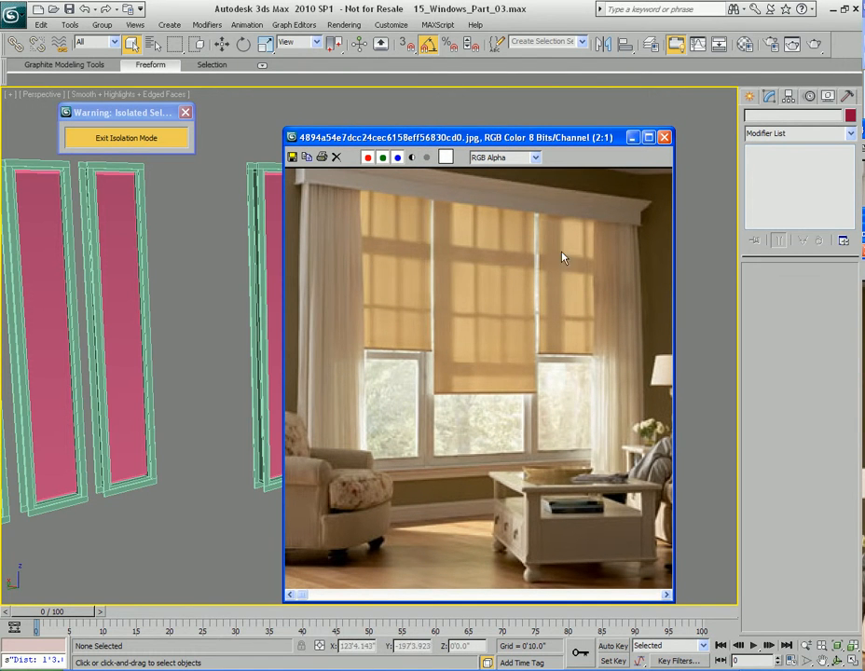
Examine the valance, its flared ends and the blinds in the reference photo, and close the image
{"action": "scroll", "coordinate": [538, 285], "scroll_direction": "up", "scroll_amount": 1}
{"action": "middle_click_drag", "start_coordinate": [614, 250], "coordinate": [470, 337]}
{"action": "middle_click_drag", "start_coordinate": [595, 308], "coordinate": [364, 321]}
{"action": "middle_click_drag", "start_coordinate": [537, 294], "coordinate": [473, 290]}
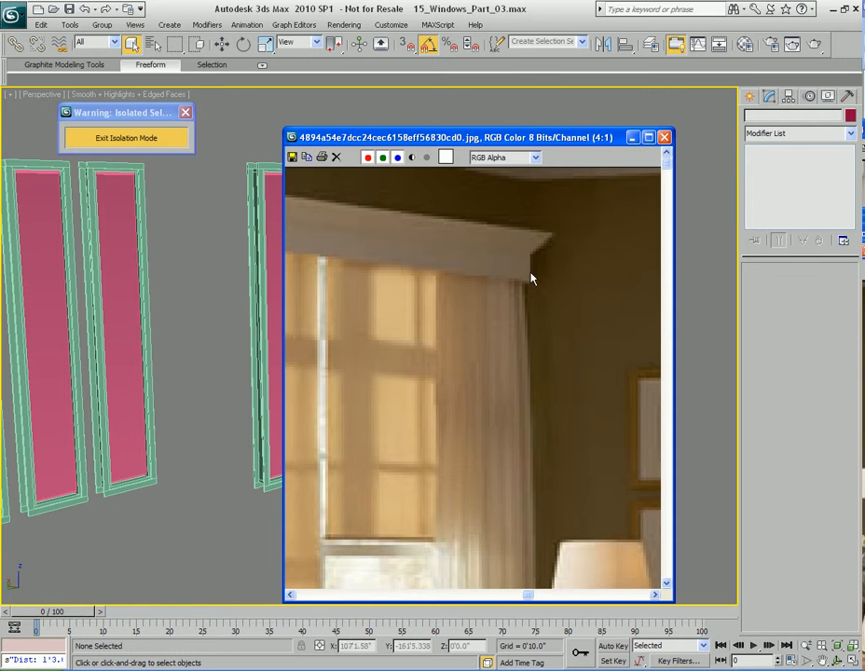
{"action": "middle_click_drag", "start_coordinate": [331, 262], "coordinate": [573, 311]}
{"action": "middle_click_drag", "start_coordinate": [369, 273], "coordinate": [553, 295]}
{"action": "middle_click_drag", "start_coordinate": [367, 251], "coordinate": [501, 270]}
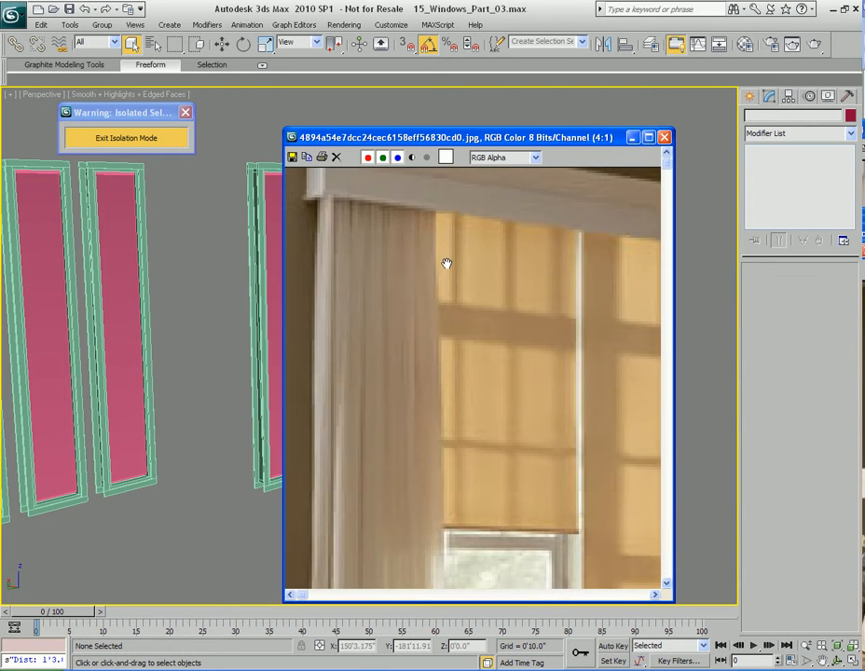
{"action": "scroll", "coordinate": [499, 265], "scroll_direction": "down", "scroll_amount": 1}
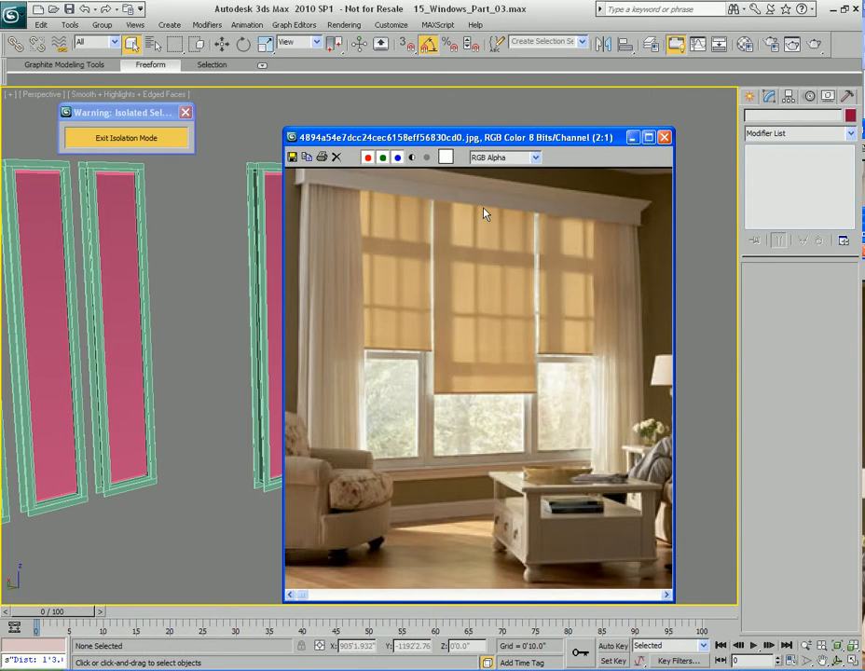
{"action": "scroll", "coordinate": [483, 207], "scroll_direction": "up", "scroll_amount": 1}
{"action": "middle_click_drag", "start_coordinate": [483, 208], "coordinate": [493, 310]}
{"action": "scroll", "coordinate": [493, 309], "scroll_direction": "down", "scroll_amount": 1}
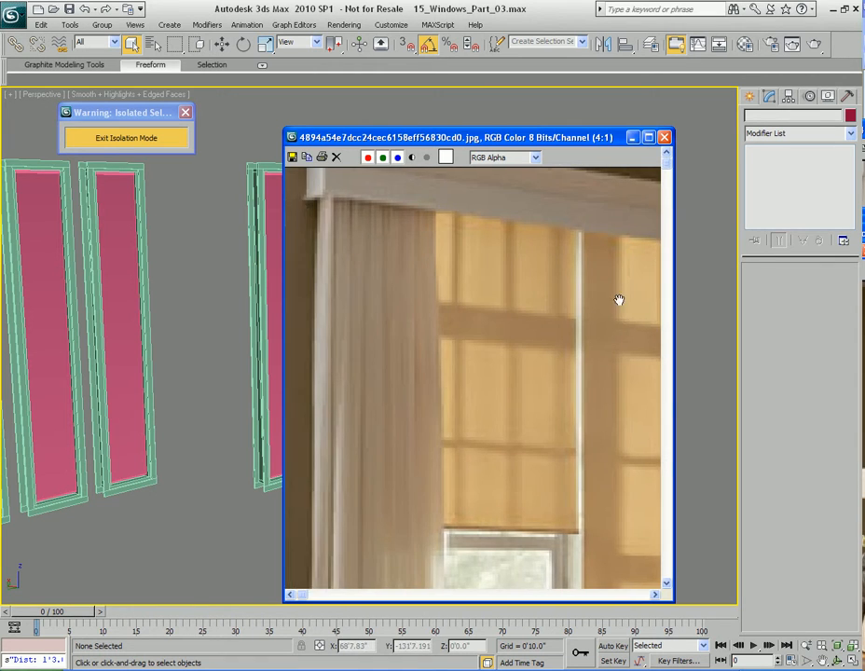
{"action": "scroll", "coordinate": [490, 295], "scroll_direction": "down", "scroll_amount": 1}
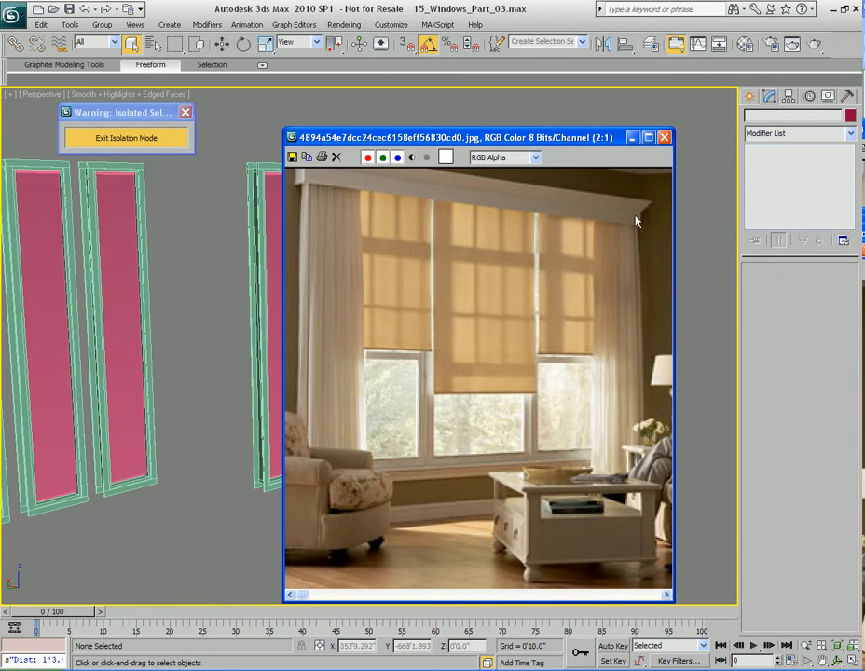
{"action": "left_click", "coordinate": [664, 137]}
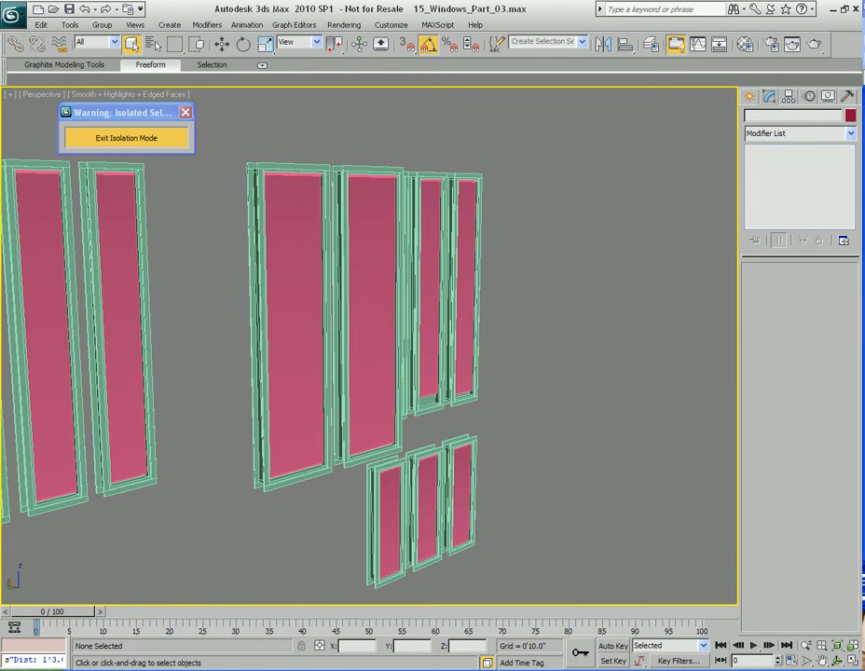
Create a box about 1'10.8" long and 9.65" wide below the middle of the three lower windows
{"action": "middle_click_drag", "start_coordinate": [343, 281], "coordinate": [371, 256]}
{"action": "middle_click_drag", "start_coordinate": [494, 298], "coordinate": [454, 299], "text": "alt"}
{"action": "middle_click_drag", "start_coordinate": [646, 450], "coordinate": [408, 357]}
{"action": "scroll", "coordinate": [419, 361], "scroll_direction": "up", "scroll_amount": 2}
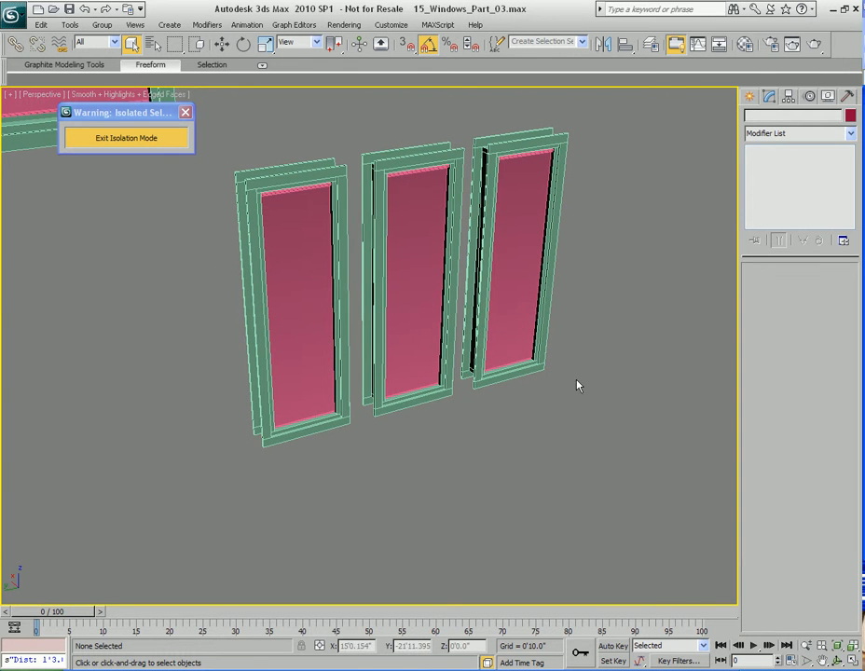
{"action": "middle_click_drag", "start_coordinate": [548, 373], "coordinate": [474, 368]}
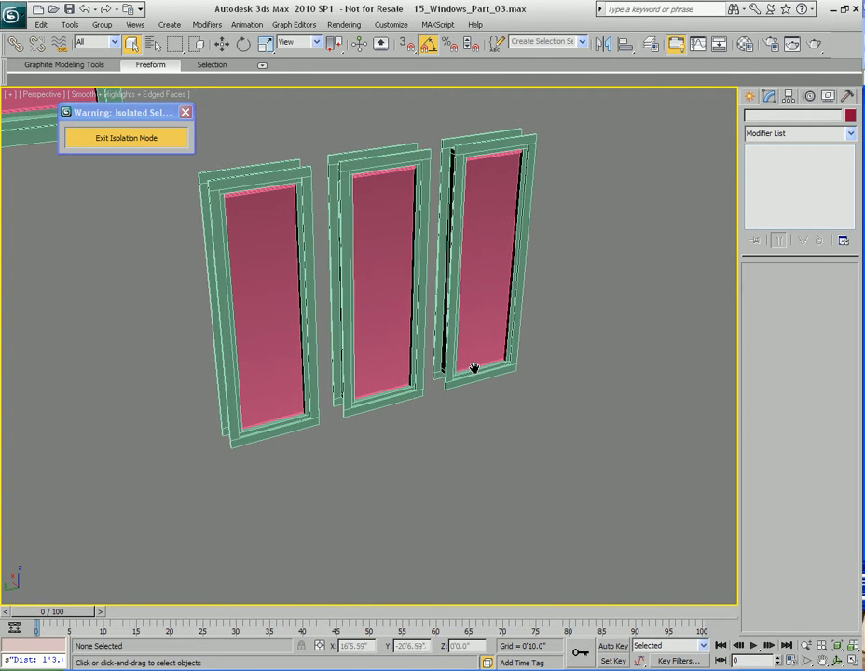
{"action": "right_click", "coordinate": [435, 478]}
{"action": "left_click", "coordinate": [451, 453]}
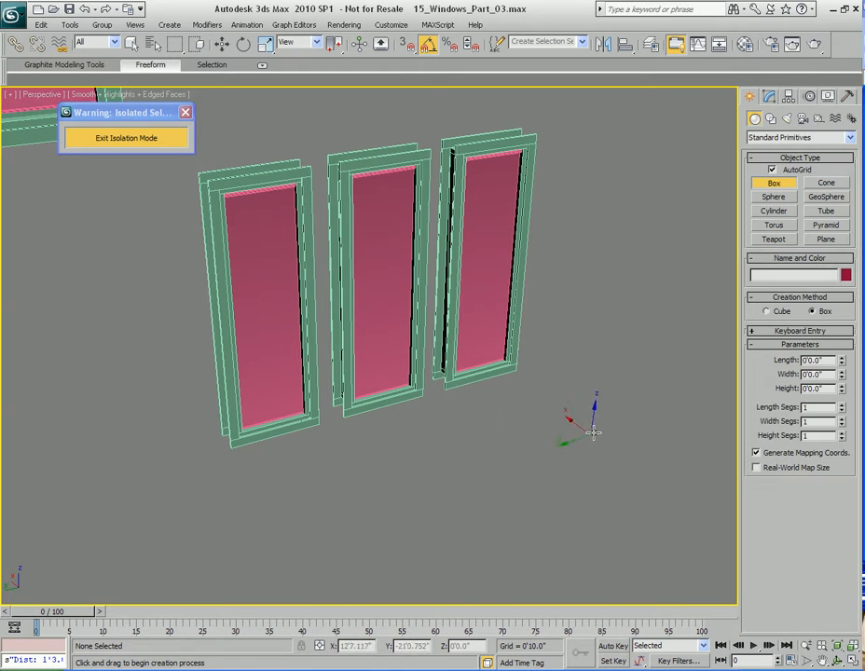
{"action": "left_click_drag", "start_coordinate": [448, 454], "coordinate": [387, 498]}
{"action": "left_click", "coordinate": [387, 458]}
{"action": "right_click", "coordinate": [474, 468]}
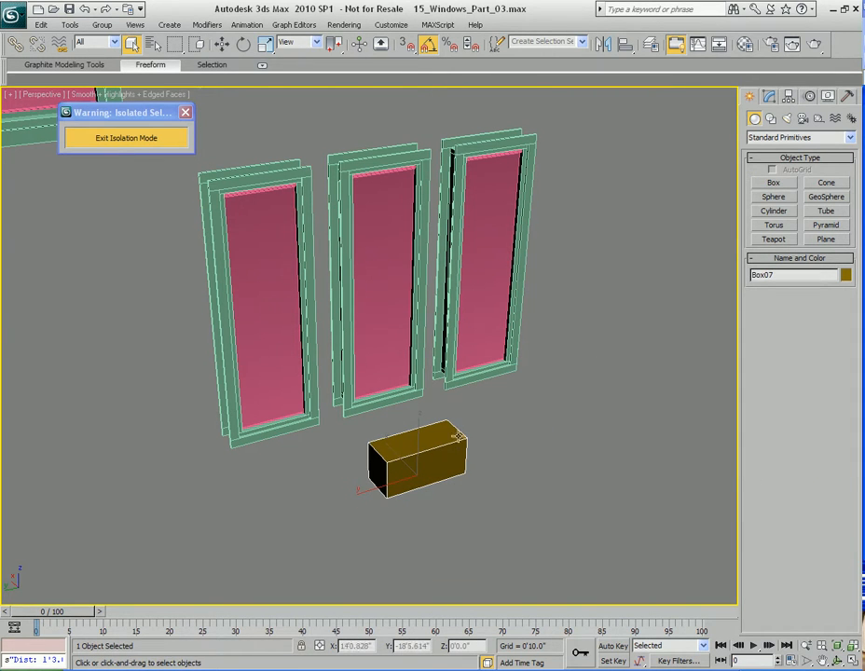
Align the box to the middle window's pink blind in X, Y and Z position, center to center
{"action": "middle_click_drag", "start_coordinate": [460, 468], "coordinate": [467, 499]}
{"action": "middle_click_drag", "start_coordinate": [424, 475], "coordinate": [463, 497]}
{"action": "middle_click_drag", "start_coordinate": [523, 470], "coordinate": [519, 450]}
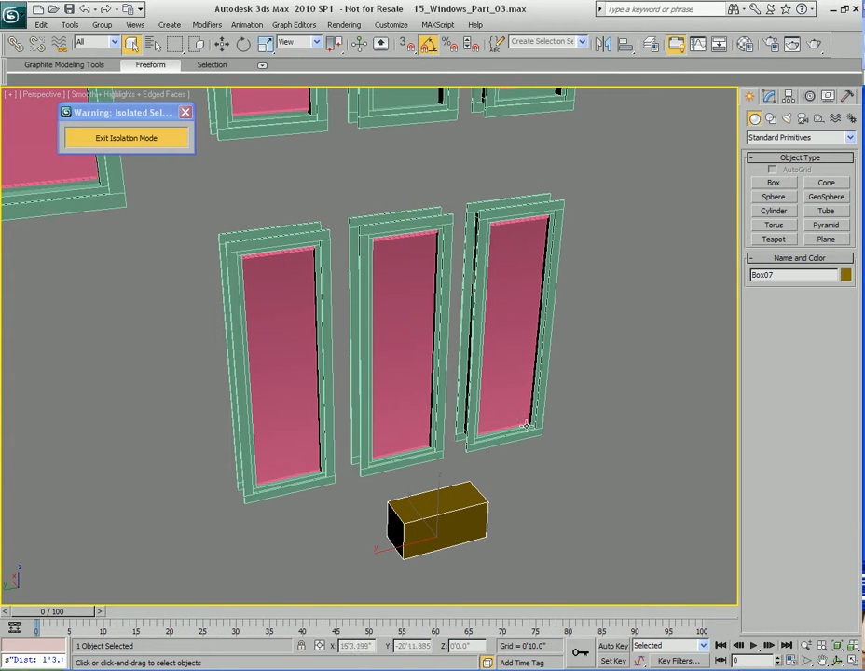
{"action": "left_click", "coordinate": [623, 45]}
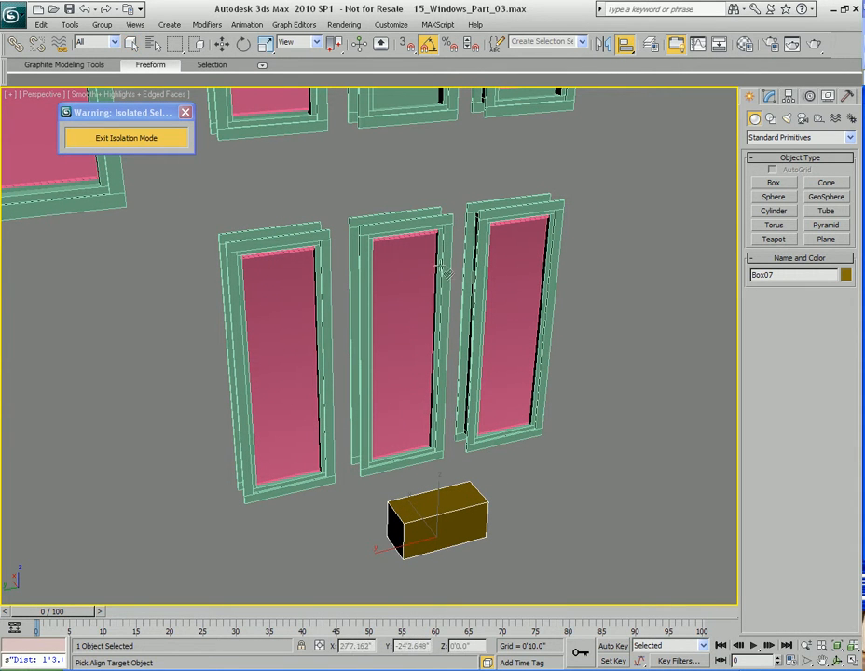
{"action": "left_click", "coordinate": [408, 278]}
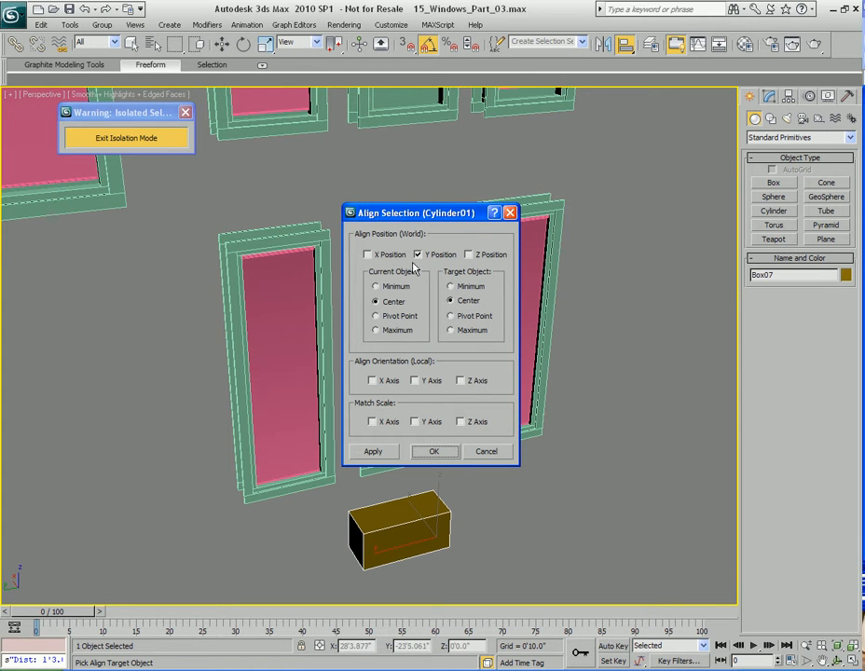
{"action": "left_click", "coordinate": [390, 256]}
{"action": "left_click", "coordinate": [470, 255]}
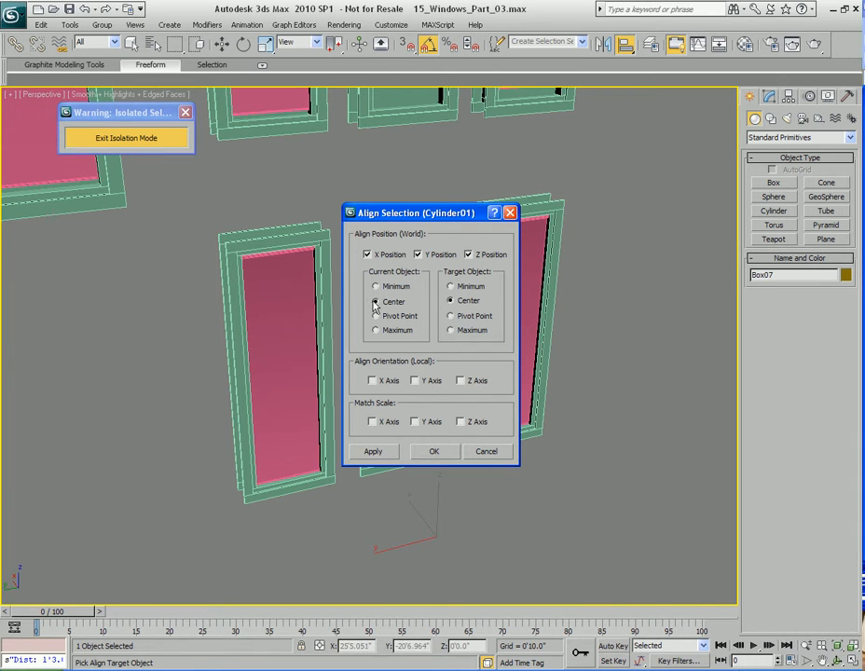
{"action": "left_click", "coordinate": [448, 456]}
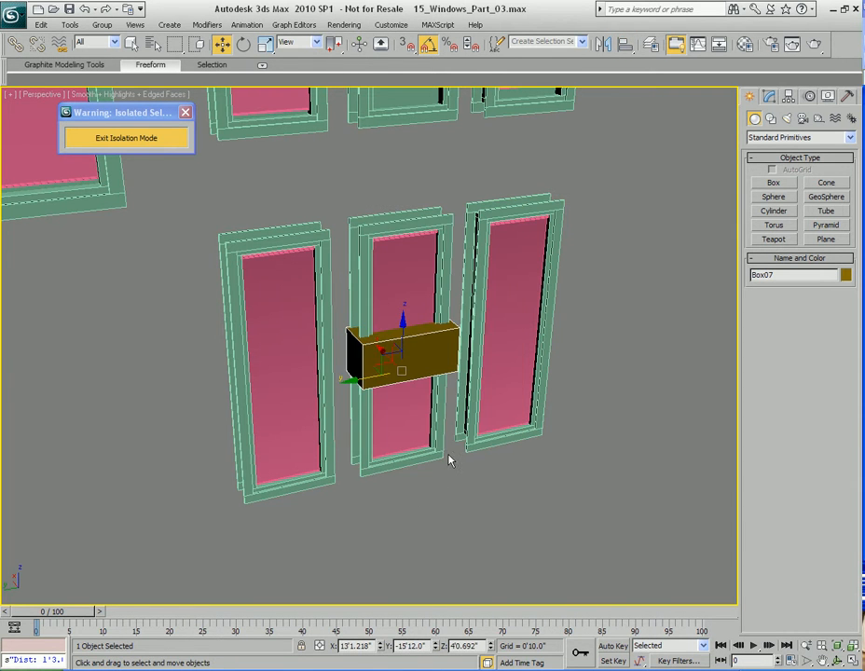
Raise the box vertically to the upper end of the middle window
{"action": "key", "text": "z"}
{"action": "middle_click_drag", "start_coordinate": [384, 401], "coordinate": [398, 436]}
{"action": "scroll", "coordinate": [400, 424], "scroll_direction": "down", "scroll_amount": 4}
{"action": "middle_click_drag", "start_coordinate": [409, 391], "coordinate": [413, 425]}
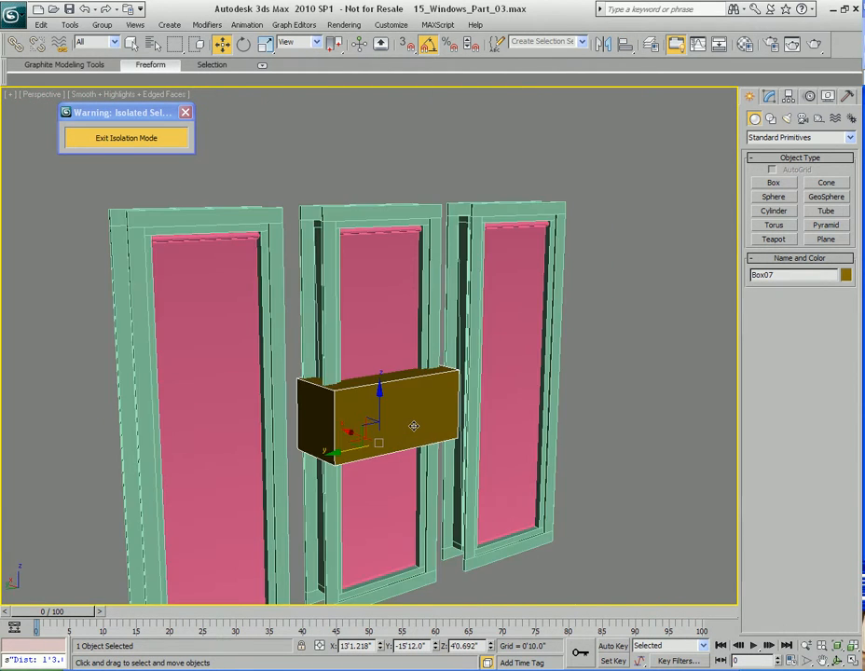
{"action": "scroll", "coordinate": [413, 425], "scroll_direction": "up", "scroll_amount": 3}
{"action": "left_click_drag", "start_coordinate": [386, 442], "coordinate": [383, 184]}
{"action": "middle_click_drag", "start_coordinate": [395, 231], "coordinate": [416, 379]}
{"action": "left_click_drag", "start_coordinate": [413, 390], "coordinate": [415, 350]}
Reduce the box height to about 2.77" and place it over the window's top frame at about Z 6'9.21"
{"action": "mouse_move", "coordinate": [418, 372]}
{"action": "middle_mouse_down", "text": "alt"}
{"action": "mouse_move", "coordinate": [451, 389]}
{"action": "mouse_move", "coordinate": [429, 371]}
{"action": "middle_mouse_up", "text": "alt"}
{"action": "key", "text": "1"}
{"action": "left_click_drag", "start_coordinate": [839, 319], "coordinate": [839, 365]}
{"action": "mouse_move", "coordinate": [473, 365]}
{"action": "middle_mouse_down", "text": "alt"}
{"action": "mouse_move", "coordinate": [454, 388]}
{"action": "mouse_move", "coordinate": [464, 379]}
{"action": "middle_mouse_up", "text": "alt"}
{"action": "scroll", "coordinate": [441, 404], "scroll_direction": "up", "scroll_amount": 2}
{"action": "left_click_drag", "start_coordinate": [442, 302], "coordinate": [442, 255]}
{"action": "middle_click_drag", "start_coordinate": [525, 337], "coordinate": [489, 313], "text": "alt"}
{"action": "left_click_drag", "start_coordinate": [427, 258], "coordinate": [426, 262]}
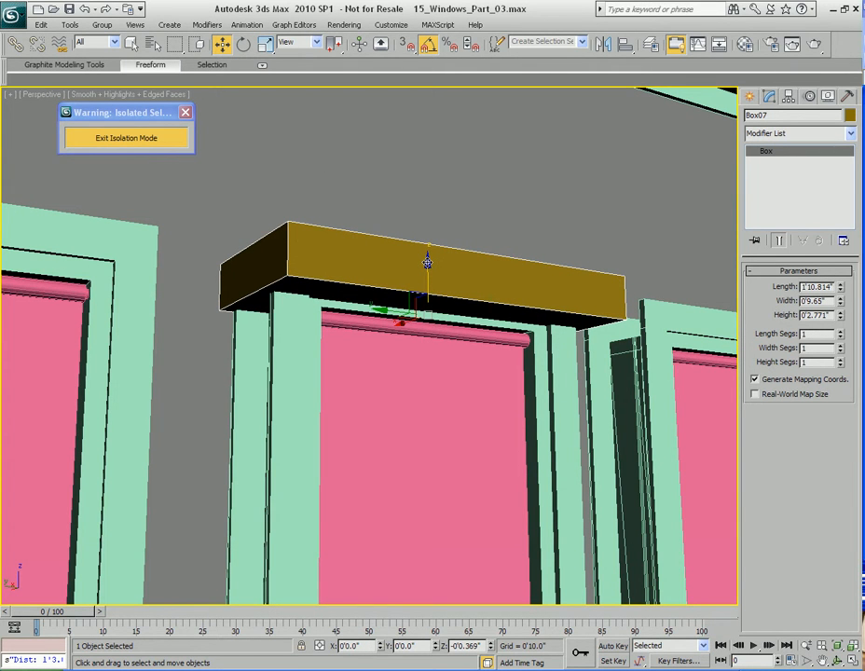
Convert the box above the window to an Editable Poly
{"action": "middle_click_drag", "start_coordinate": [427, 265], "coordinate": [424, 324], "text": "alt"}
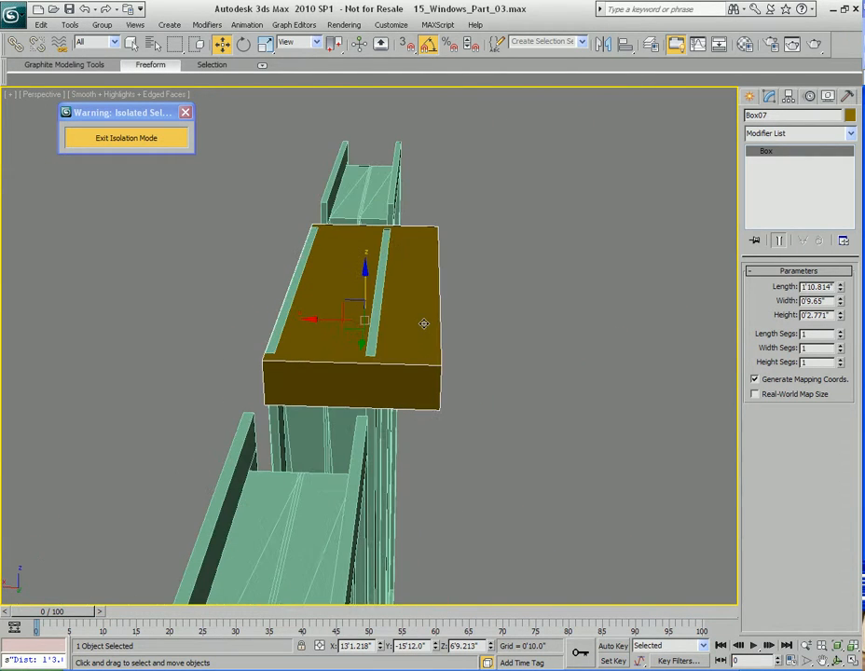
{"action": "middle_click_drag", "start_coordinate": [477, 357], "coordinate": [420, 367], "text": "alt"}
{"action": "key", "text": "q"}
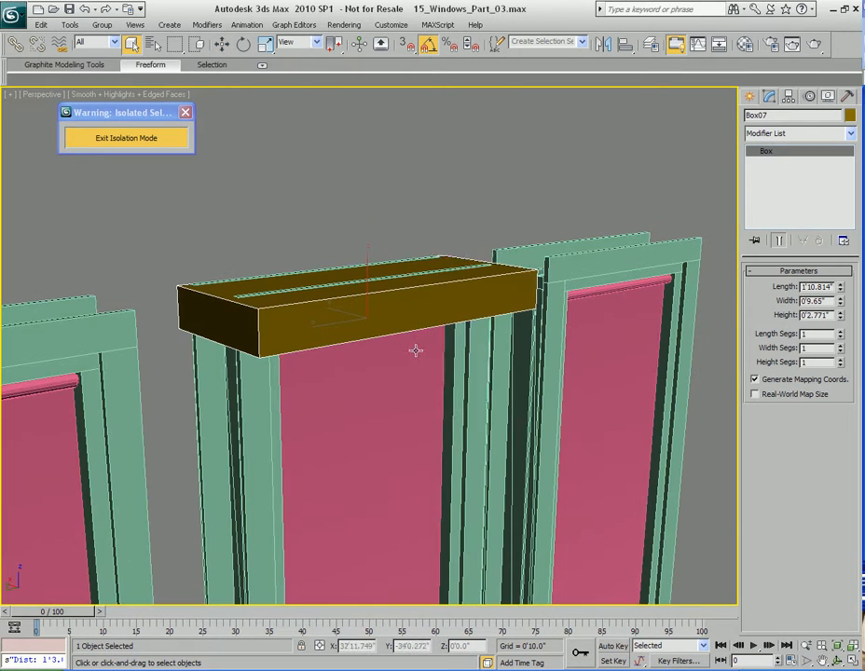
{"action": "right_click", "coordinate": [404, 303]}
{"action": "mouse_move", "coordinate": [448, 428]}
{"action": "left_click", "coordinate": [522, 494]}
Move the box's back face forward along X towards the front of the frame, to about 12'11.64"
{"action": "middle_click_drag", "start_coordinate": [541, 444], "coordinate": [307, 325], "text": "alt"}
{"action": "key", "text": "4"}
{"action": "left_click", "coordinate": [308, 324]}
{"action": "key", "text": "w"}
{"action": "middle_click_drag", "start_coordinate": [401, 328], "coordinate": [389, 357], "text": "alt"}
{"action": "key", "text": "q"}
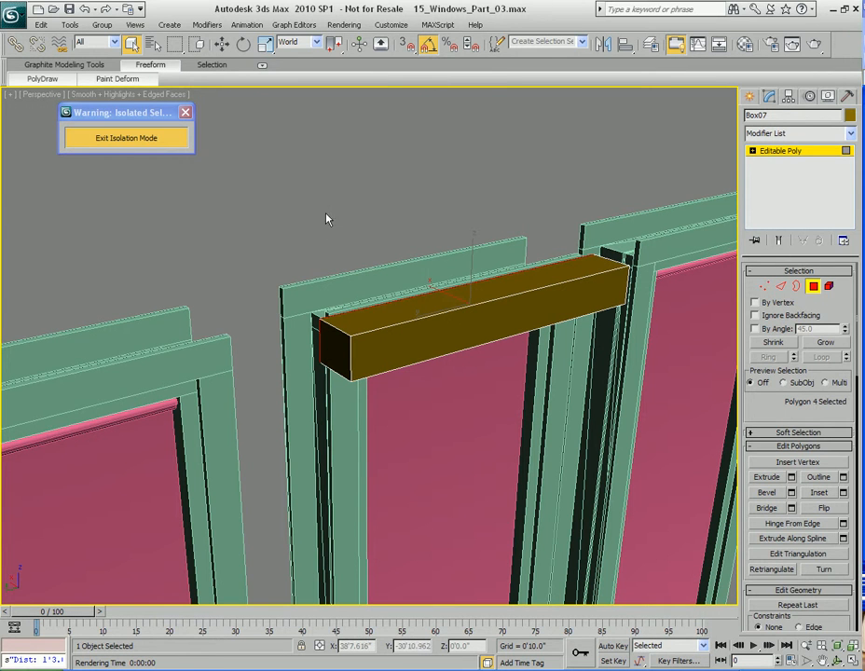
Exit isolation mode and nudge the box's back face along X to meet the wall and window trim
{"action": "left_click", "coordinate": [126, 139]}
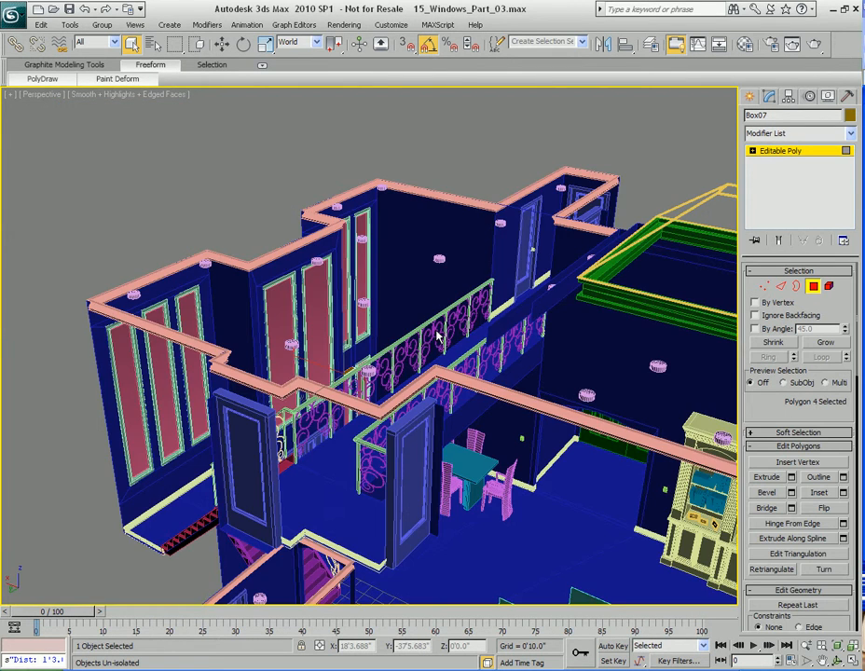
{"action": "key", "text": "z"}
{"action": "middle_click_drag", "start_coordinate": [434, 332], "coordinate": [471, 380], "text": "alt"}
{"action": "key", "text": "w"}
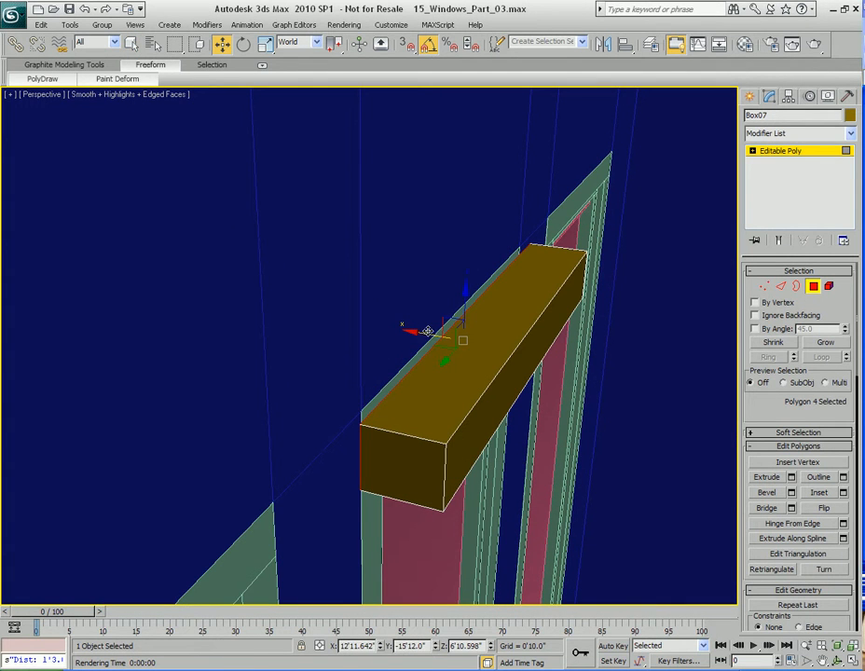
{"action": "left_click_drag", "start_coordinate": [426, 333], "coordinate": [417, 332]}
{"action": "middle_click_drag", "start_coordinate": [418, 333], "coordinate": [469, 411], "text": "alt"}
Select the box's front face and move it about 1.8" along X towards the wall
{"action": "key", "text": "q"}
{"action": "left_click", "coordinate": [440, 352]}
{"action": "middle_click_drag", "start_coordinate": [440, 351], "coordinate": [424, 378], "text": "alt"}
{"action": "key", "text": "w"}
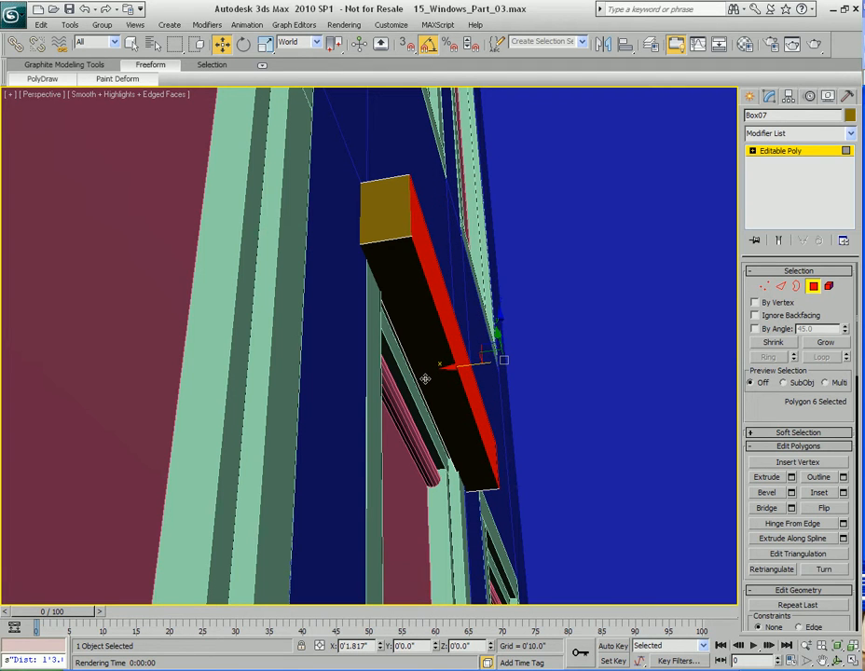
Leave polygon editing, select the box together with the window geometry and isolate both objects
{"action": "middle_click_drag", "start_coordinate": [424, 378], "coordinate": [458, 413], "text": "alt"}
{"action": "key", "text": "q"}
{"action": "mouse_move", "coordinate": [430, 367]}
{"action": "middle_mouse_down", "text": "alt"}
{"action": "mouse_move", "coordinate": [510, 376]}
{"action": "mouse_move", "coordinate": [401, 361]}
{"action": "mouse_move", "coordinate": [408, 352]}
{"action": "mouse_move", "coordinate": [457, 355]}
{"action": "mouse_move", "coordinate": [443, 378]}
{"action": "middle_mouse_up", "text": "alt"}
{"action": "key", "text": "4"}
{"action": "left_click", "coordinate": [457, 355]}
{"action": "left_click", "coordinate": [442, 321], "text": "ctrl"}
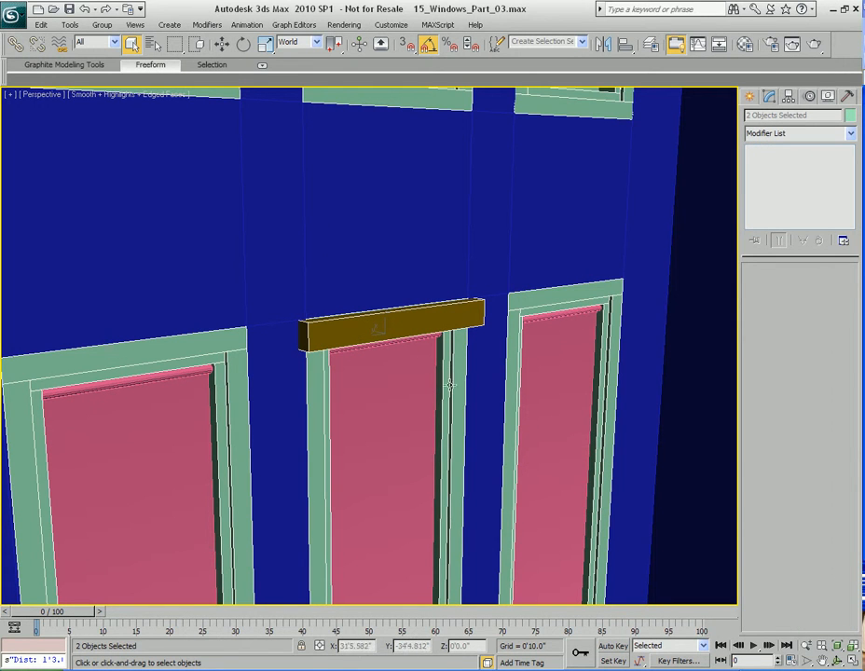
{"action": "key", "text": "alt+q"}
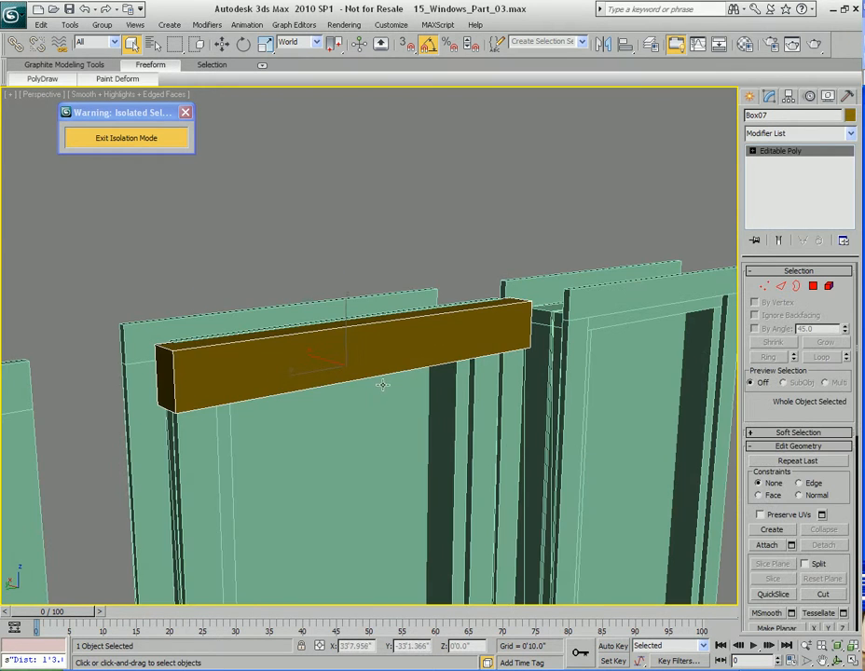
{"action": "middle_click_drag", "start_coordinate": [382, 386], "coordinate": [486, 394], "text": "alt"}
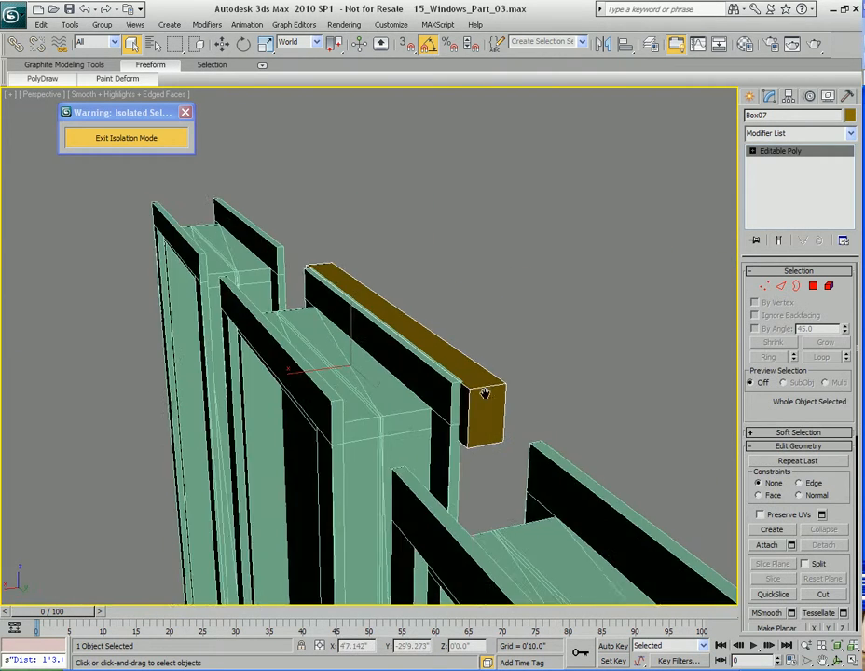
{"action": "scroll", "coordinate": [485, 394], "scroll_direction": "up", "scroll_amount": 3}
{"action": "left_click", "coordinate": [545, 325]}
{"action": "middle_click_drag", "start_coordinate": [536, 418], "coordinate": [434, 440], "text": "alt"}
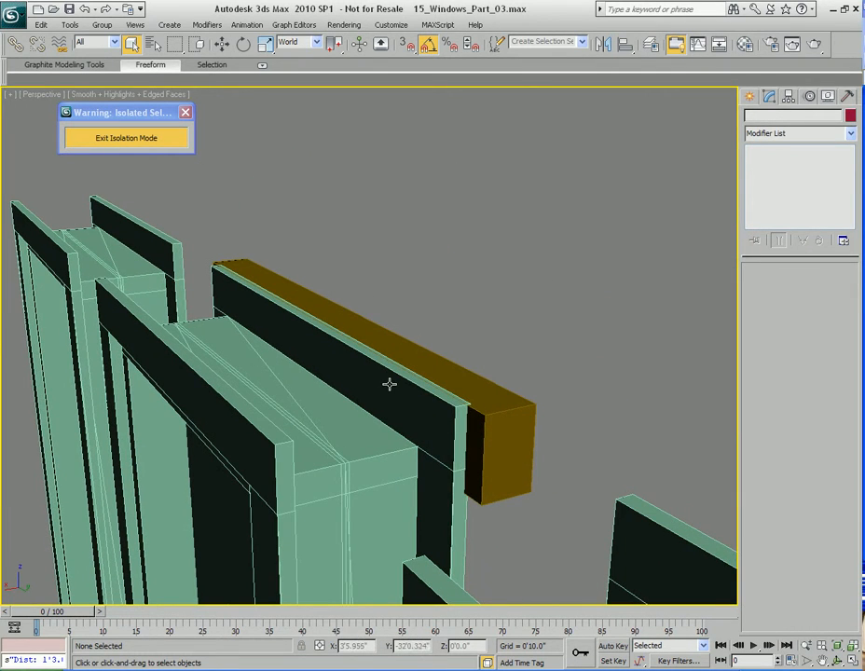
{"action": "left_click", "coordinate": [435, 407]}
{"action": "key", "text": "4"}
{"action": "key", "text": "4"}
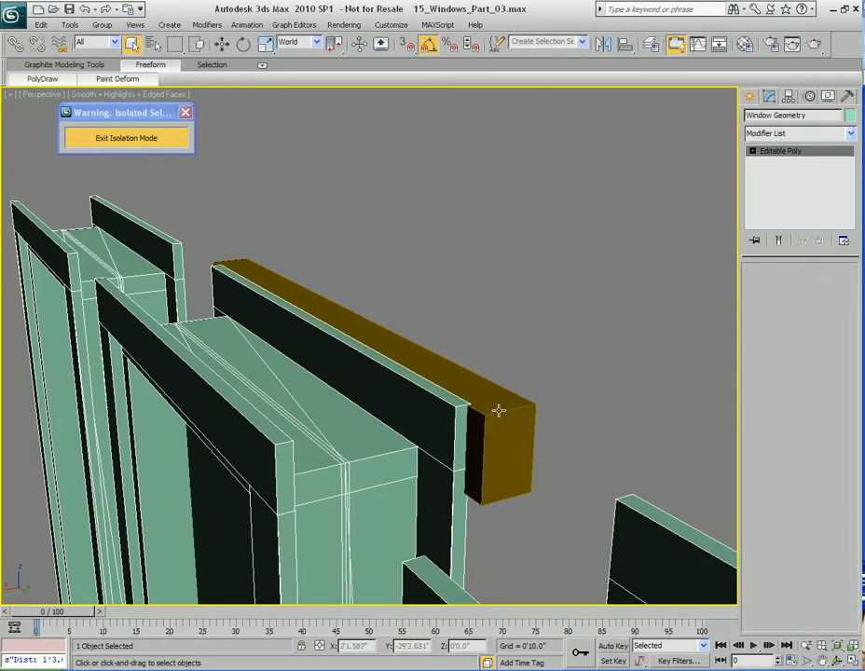
Select the top face of the box and extrude it upward to add an upper section
{"action": "left_click", "coordinate": [496, 416]}
{"action": "key", "text": "4"}
{"action": "left_click", "coordinate": [456, 437]}
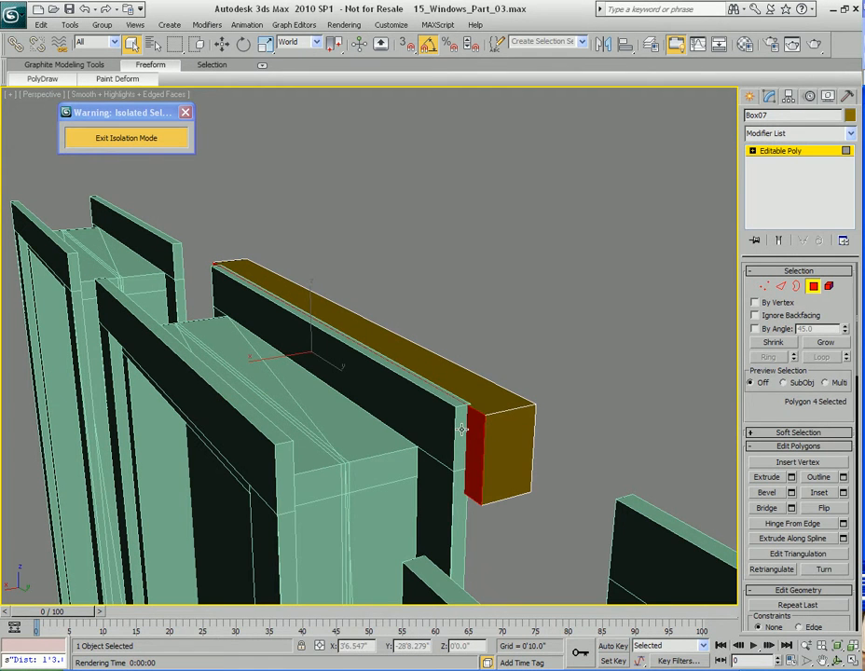
{"action": "left_click", "coordinate": [462, 429]}
{"action": "mouse_move", "coordinate": [461, 429]}
{"action": "middle_mouse_down", "text": "alt"}
{"action": "mouse_move", "coordinate": [480, 412]}
{"action": "mouse_move", "coordinate": [496, 368]}
{"action": "mouse_move", "coordinate": [458, 355]}
{"action": "mouse_move", "coordinate": [457, 472]}
{"action": "mouse_move", "coordinate": [492, 400]}
{"action": "mouse_move", "coordinate": [467, 419]}
{"action": "middle_mouse_up", "text": "alt"}
{"action": "left_click", "coordinate": [479, 369]}
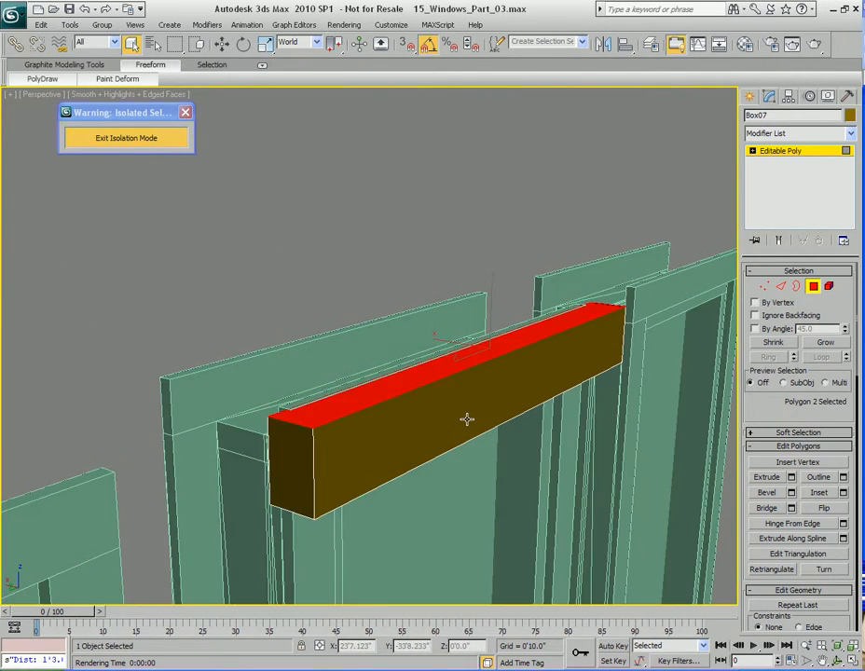
{"action": "middle_click_drag", "start_coordinate": [480, 354], "coordinate": [477, 370], "text": "alt"}
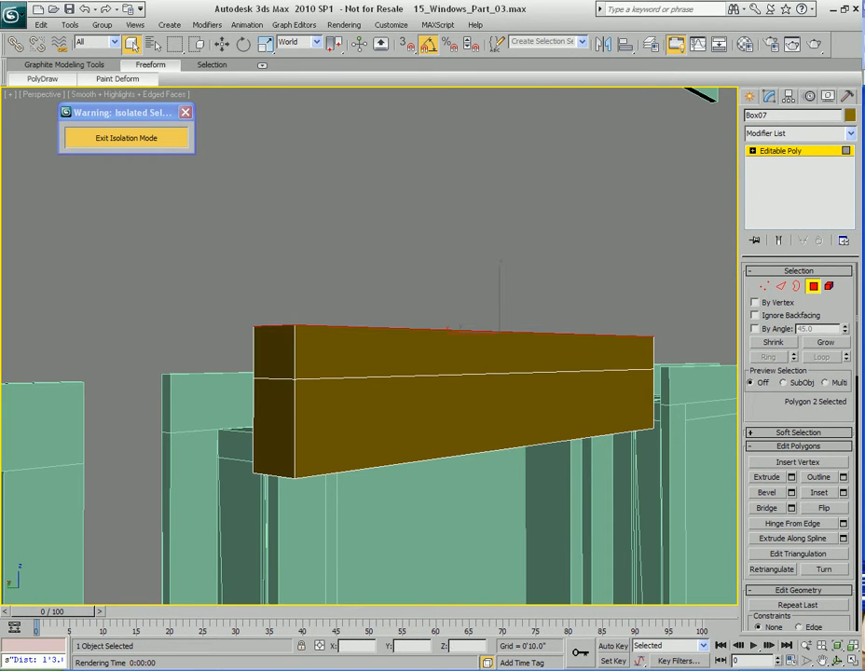
Check the valance in the reference photo and scale the top face along Y so the upper section's ends flare outward
{"action": "left_click_drag", "start_coordinate": [864, 116], "coordinate": [488, 143]}
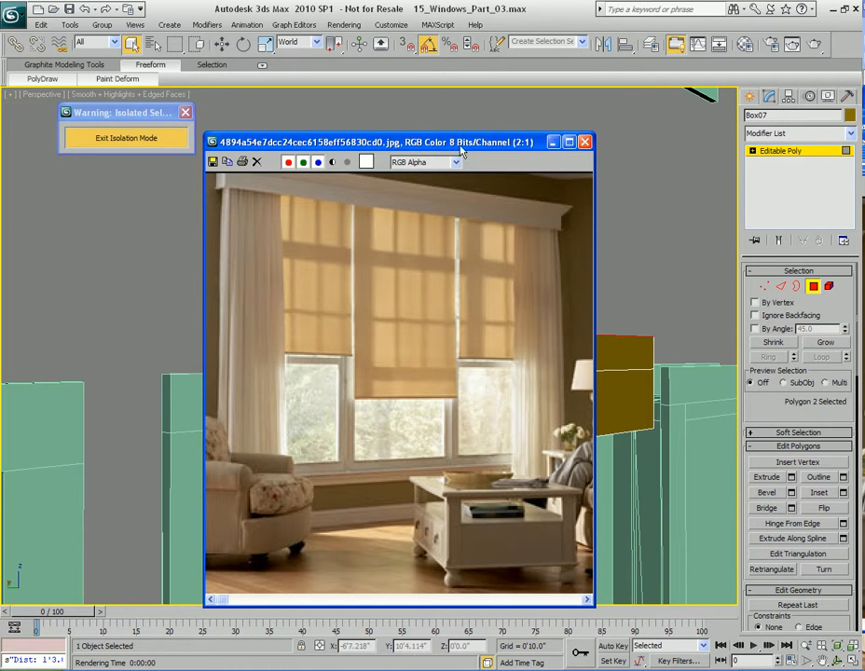
{"action": "left_click_drag", "start_coordinate": [466, 150], "coordinate": [864, 140]}
{"action": "middle_click_drag", "start_coordinate": [364, 362], "coordinate": [491, 324], "text": "alt"}
{"action": "key", "text": "r"}
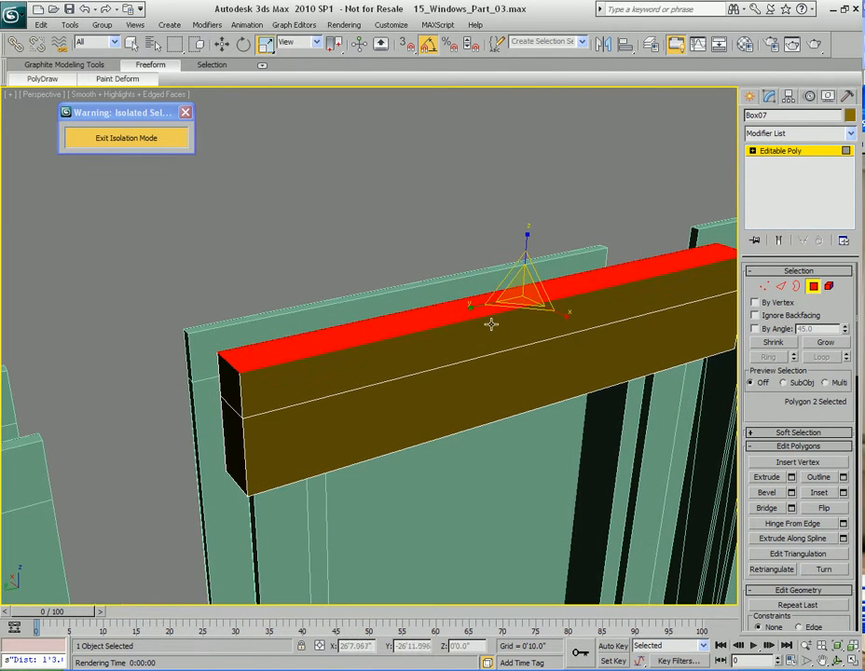
{"action": "left_click_drag", "start_coordinate": [471, 309], "coordinate": [468, 310]}
{"action": "middle_click_drag", "start_coordinate": [457, 324], "coordinate": [446, 299], "text": "alt"}
Select the upper section's top front edge and move it outward along X to about 12'9.44"
{"action": "key", "text": "2"}
{"action": "left_click", "coordinate": [446, 299]}
{"action": "middle_click_drag", "start_coordinate": [430, 341], "coordinate": [464, 288], "text": "alt"}
{"action": "key", "text": "w"}
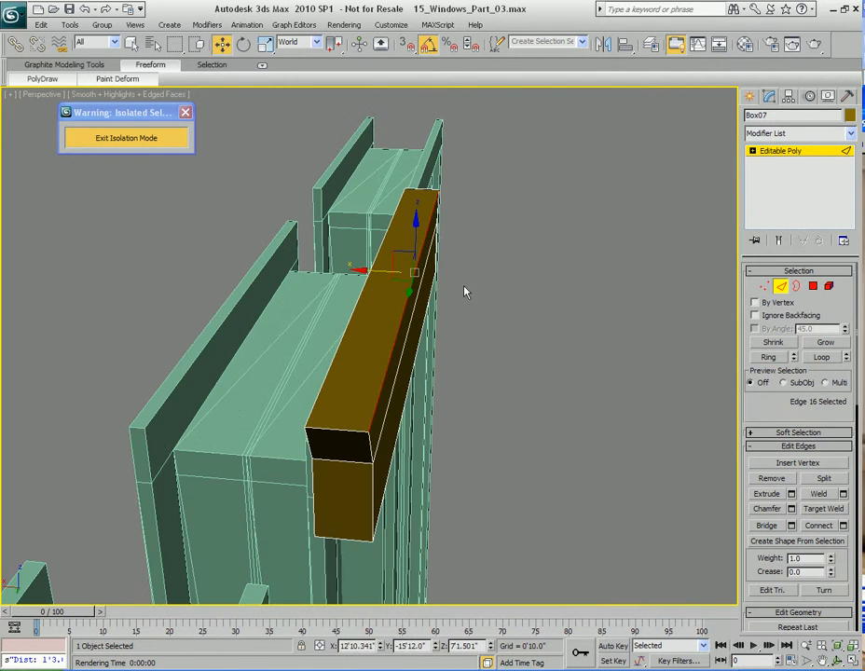
{"action": "left_click_drag", "start_coordinate": [383, 272], "coordinate": [400, 273]}
{"action": "middle_click_drag", "start_coordinate": [484, 479], "coordinate": [433, 400], "text": "alt"}
{"action": "left_click_drag", "start_coordinate": [427, 422], "coordinate": [430, 421]}
{"action": "mouse_move", "coordinate": [430, 419]}
{"action": "middle_mouse_down", "text": "alt"}
{"action": "mouse_move", "coordinate": [384, 424]}
{"action": "mouse_move", "coordinate": [429, 409]}
{"action": "middle_mouse_up", "text": "alt"}
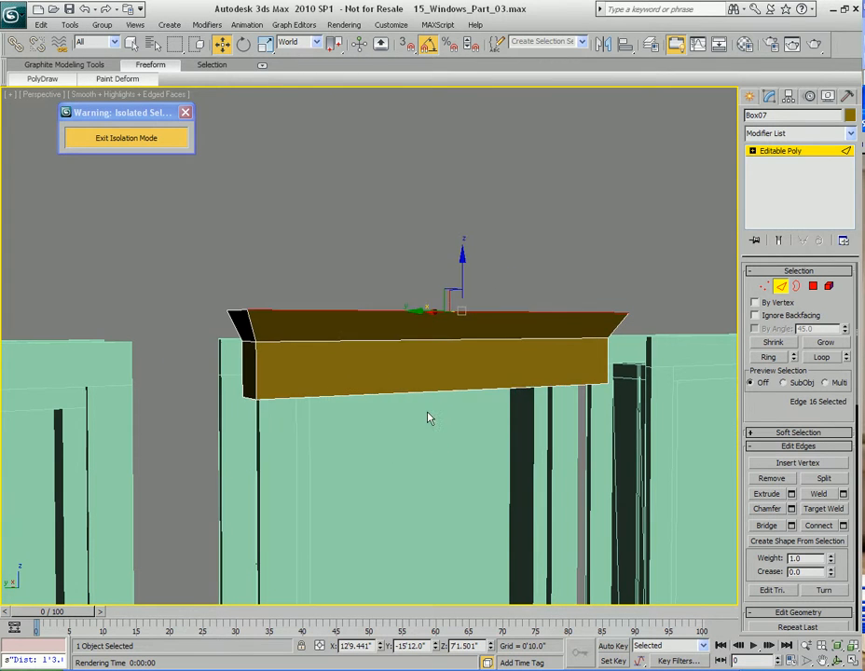
Render the view to check the flared valance, and delete the back face of its upper section
{"action": "key", "text": "shift+q"}
{"action": "left_click", "coordinate": [647, 134]}
{"action": "middle_click_drag", "start_coordinate": [327, 382], "coordinate": [407, 415], "text": "alt"}
{"action": "scroll", "coordinate": [407, 440], "scroll_direction": "up", "scroll_amount": 2}
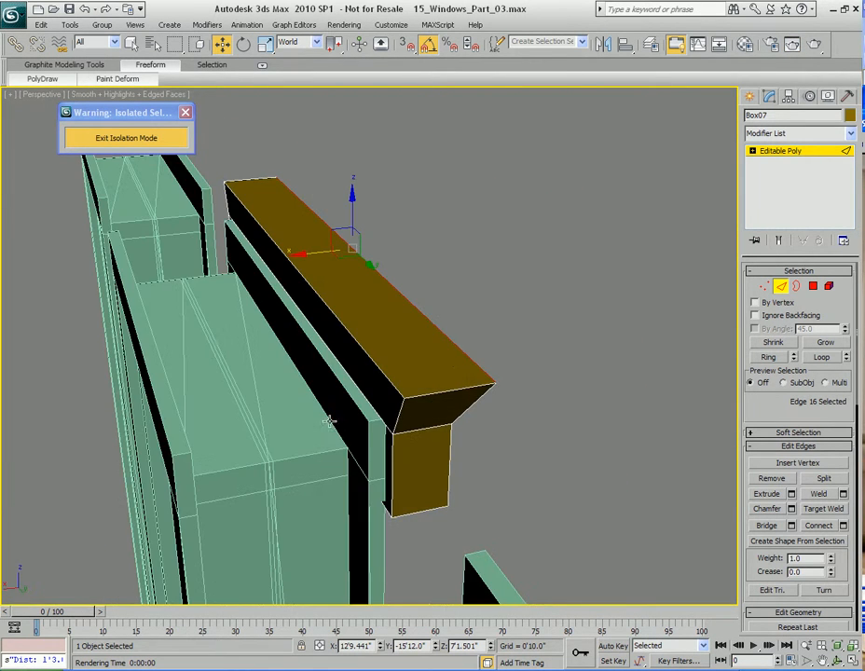
{"action": "middle_click_drag", "start_coordinate": [329, 421], "coordinate": [336, 412], "text": "alt"}
{"action": "key", "text": "4"}
{"action": "key", "text": "q"}
{"action": "left_click", "coordinate": [344, 341]}
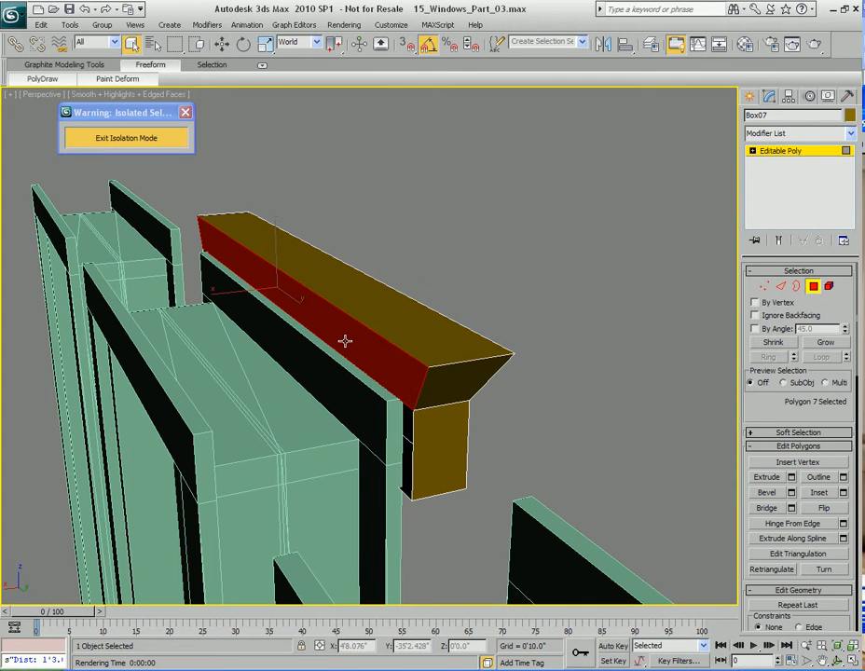
{"action": "key", "text": "Delete"}
Select the ring of vertical edges around the lower section and connect them with 3 segments
{"action": "middle_click_drag", "start_coordinate": [531, 377], "coordinate": [317, 409], "text": "alt"}
{"action": "key", "text": "2"}
{"action": "middle_click_drag", "start_coordinate": [294, 363], "coordinate": [346, 425], "text": "alt"}
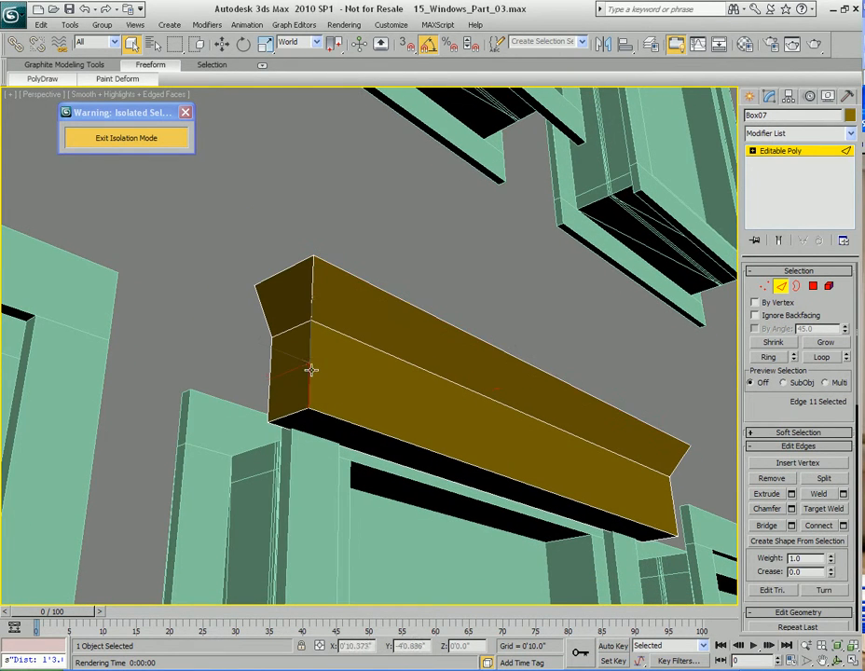
{"action": "left_click", "coordinate": [768, 356]}
{"action": "right_click", "coordinate": [463, 378]}
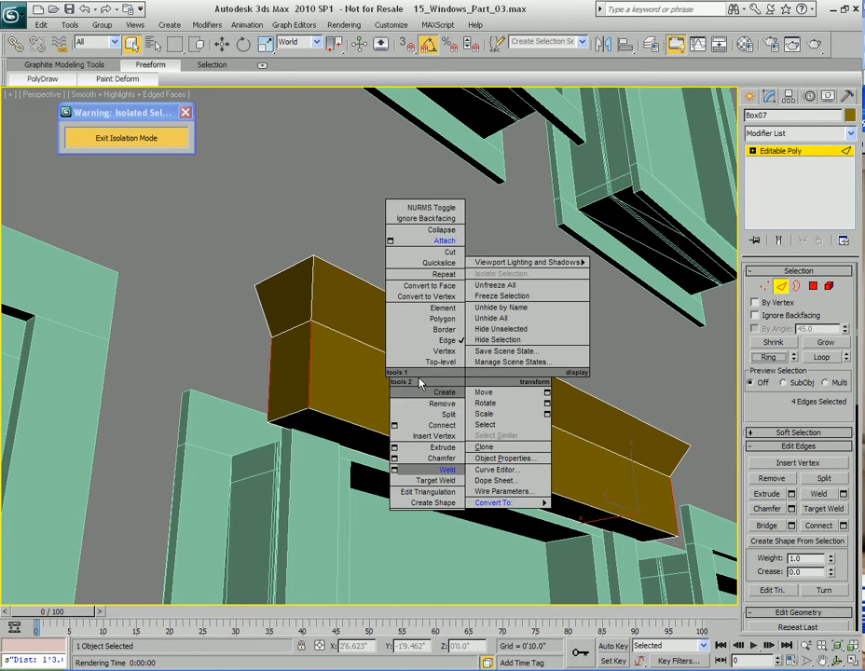
{"action": "left_click", "coordinate": [394, 425]}
{"action": "left_click_drag", "start_coordinate": [425, 283], "coordinate": [604, 262]}
{"action": "left_click", "coordinate": [309, 371]}
{"action": "left_click", "coordinate": [774, 359]}
{"action": "middle_click_drag", "start_coordinate": [470, 436], "coordinate": [482, 433]}
{"action": "scroll", "coordinate": [494, 443], "scroll_direction": "up", "scroll_amount": 3}
{"action": "middle_click_drag", "start_coordinate": [521, 463], "coordinate": [478, 450]}
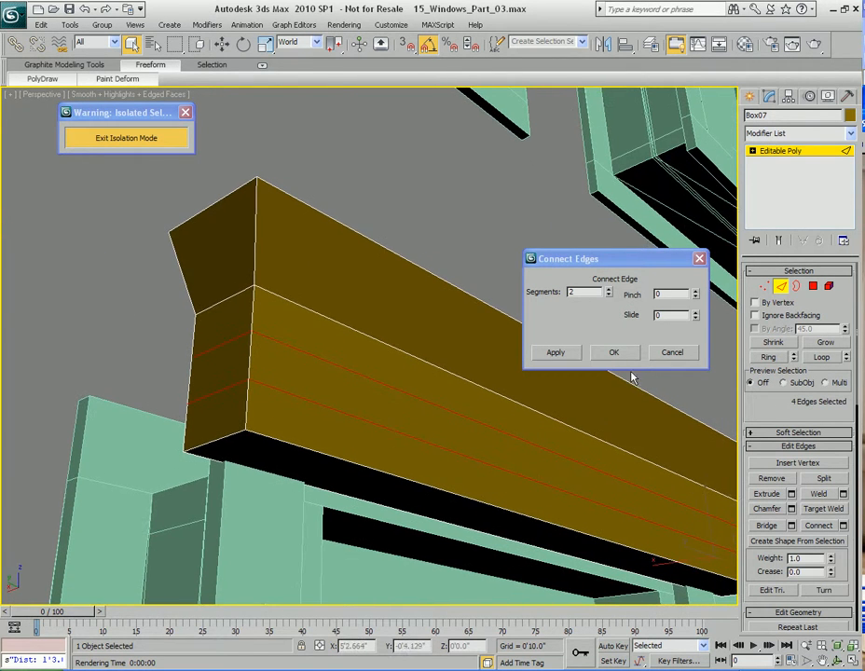
{"action": "left_click", "coordinate": [608, 291]}
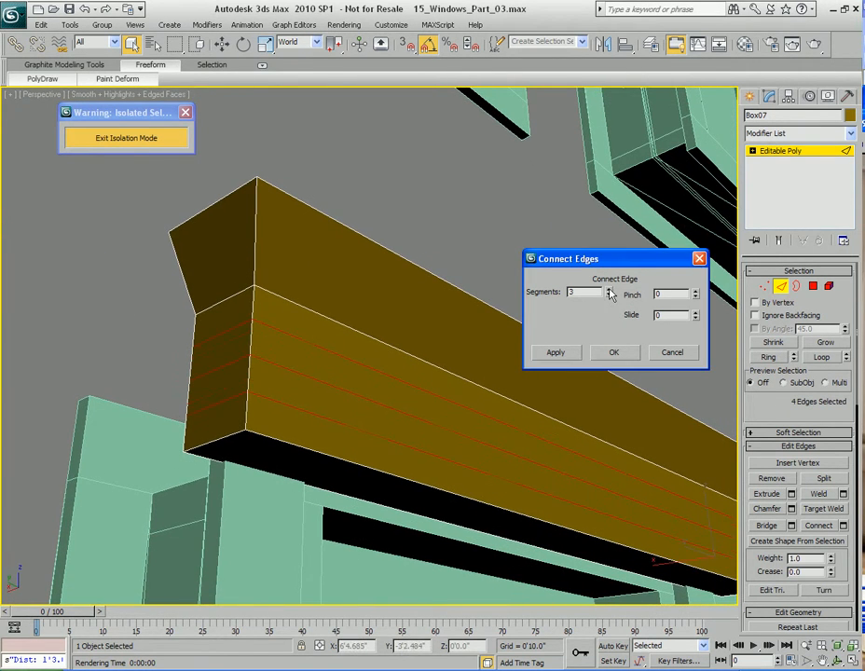
{"action": "left_click", "coordinate": [612, 356]}
Chamfer the three horizontal edge lines on the lower section by 0'0.07" with 1 segment
{"action": "middle_click_drag", "start_coordinate": [258, 417], "coordinate": [349, 422]}
{"action": "middle_click_drag", "start_coordinate": [471, 427], "coordinate": [376, 377]}
{"action": "middle_click_drag", "start_coordinate": [379, 418], "coordinate": [422, 411]}
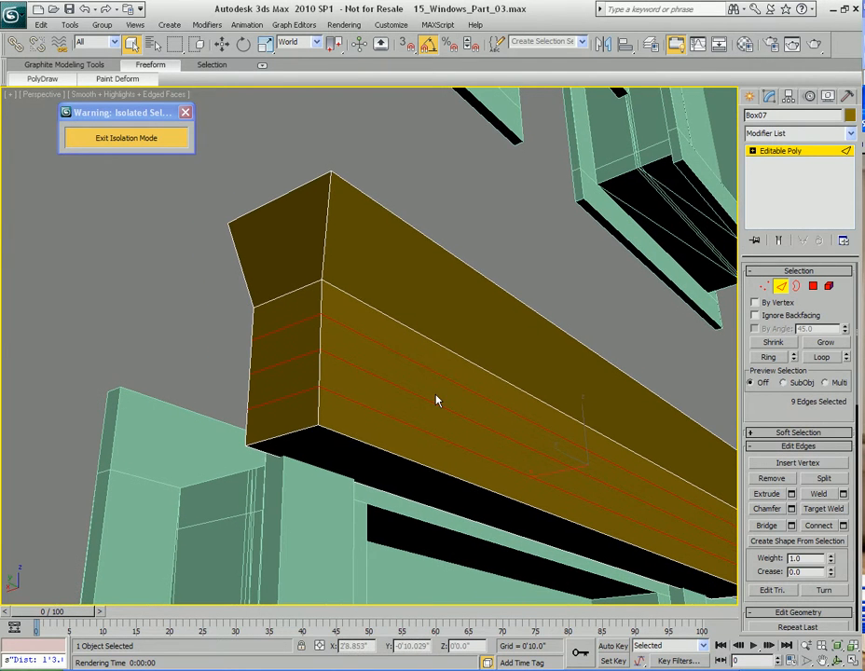
{"action": "right_click", "coordinate": [431, 372]}
{"action": "left_click", "coordinate": [354, 452]}
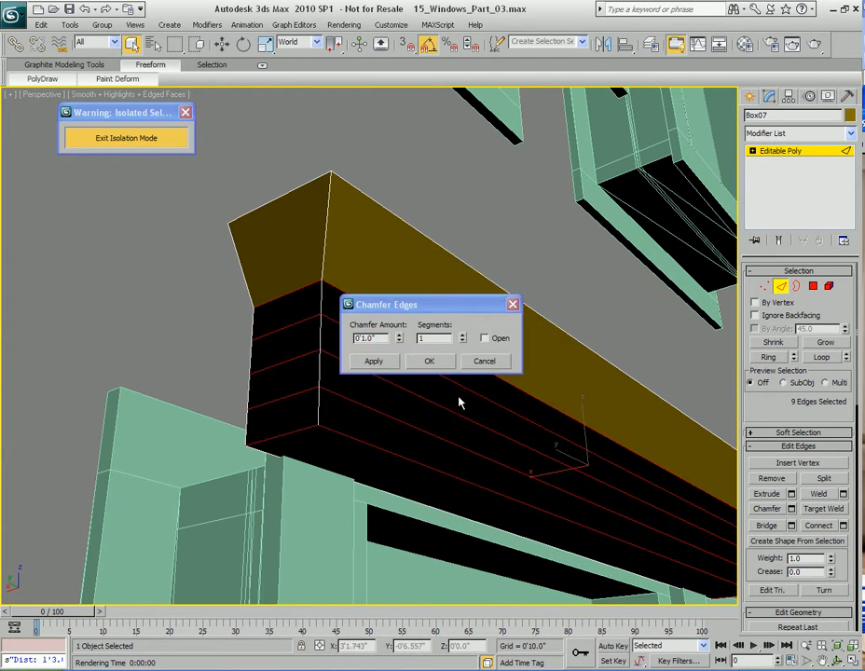
{"action": "left_click_drag", "start_coordinate": [424, 309], "coordinate": [500, 432]}
{"action": "left_click", "coordinate": [496, 345]}
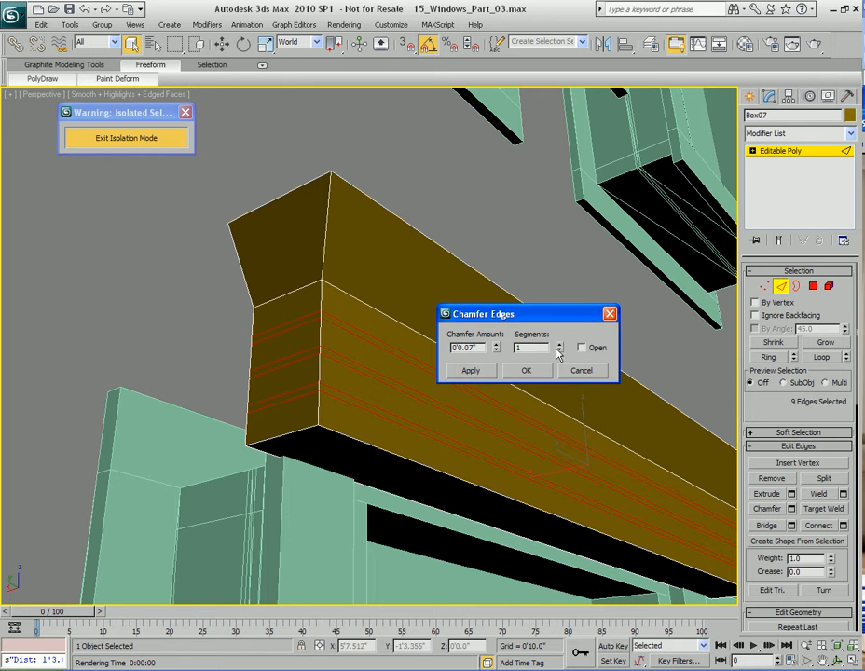
{"action": "left_click", "coordinate": [532, 372]}
{"action": "middle_click_drag", "start_coordinate": [401, 420], "coordinate": [428, 411]}
Select the three narrow strips on the lower section's front and end, and extend the selection to full loops
{"action": "key", "text": "4"}
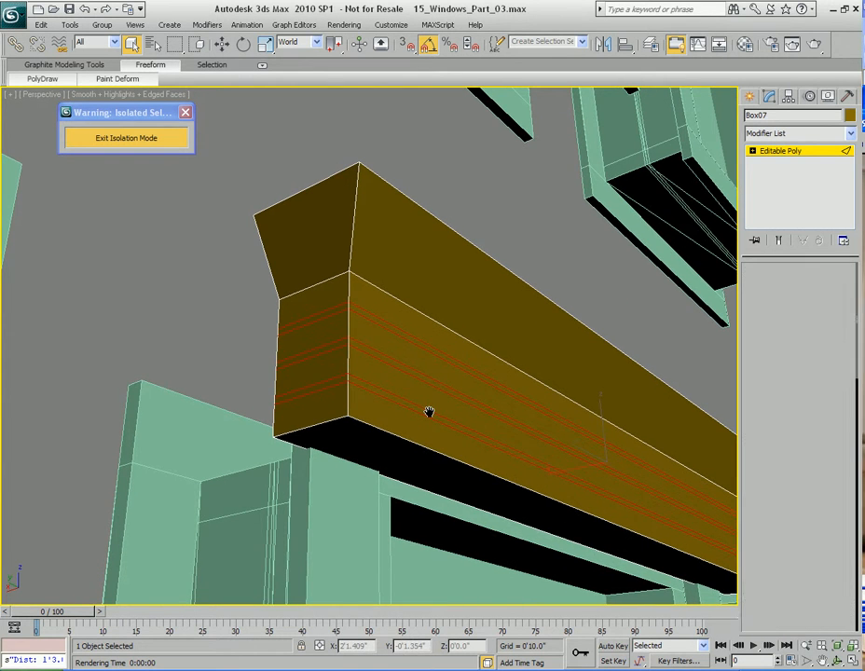
{"action": "scroll", "coordinate": [343, 341], "scroll_direction": "up", "scroll_amount": 3}
{"action": "middle_click_drag", "start_coordinate": [343, 341], "coordinate": [365, 361]}
{"action": "left_click", "coordinate": [374, 316]}
{"action": "left_click", "coordinate": [395, 321], "text": "ctrl"}
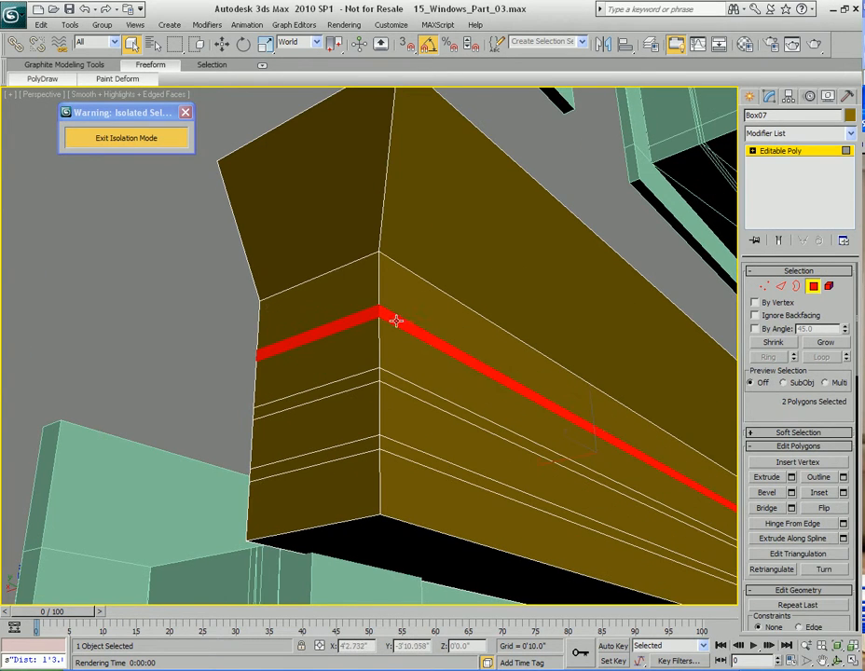
{"action": "left_click", "coordinate": [364, 380], "text": "ctrl"}
{"action": "left_click", "coordinate": [399, 378], "text": "ctrl"}
{"action": "key", "text": "ctrl+z"}
{"action": "left_click", "coordinate": [389, 388], "text": "ctrl"}
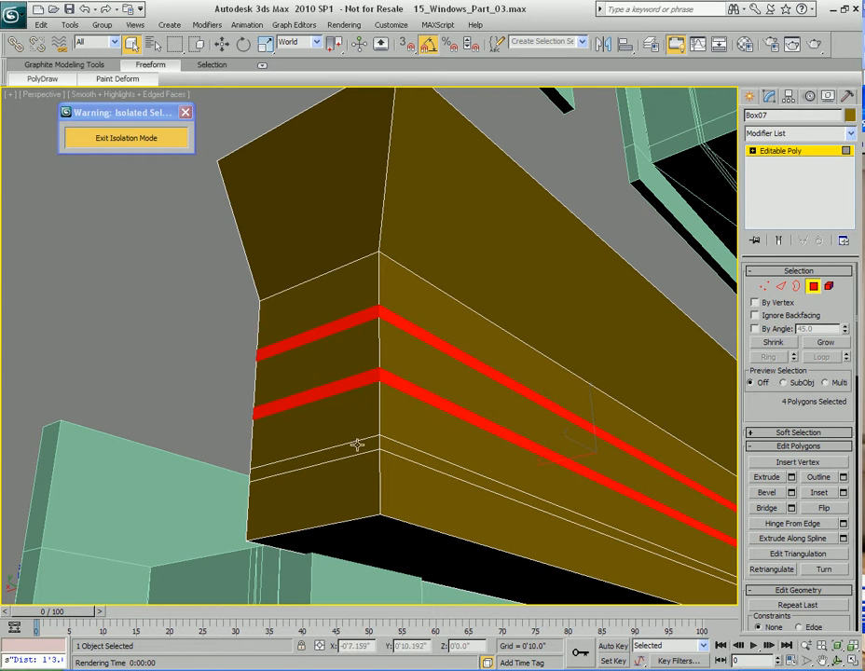
{"action": "left_click", "coordinate": [356, 452], "text": "ctrl"}
{"action": "left_click", "coordinate": [400, 448], "text": "ctrl"}
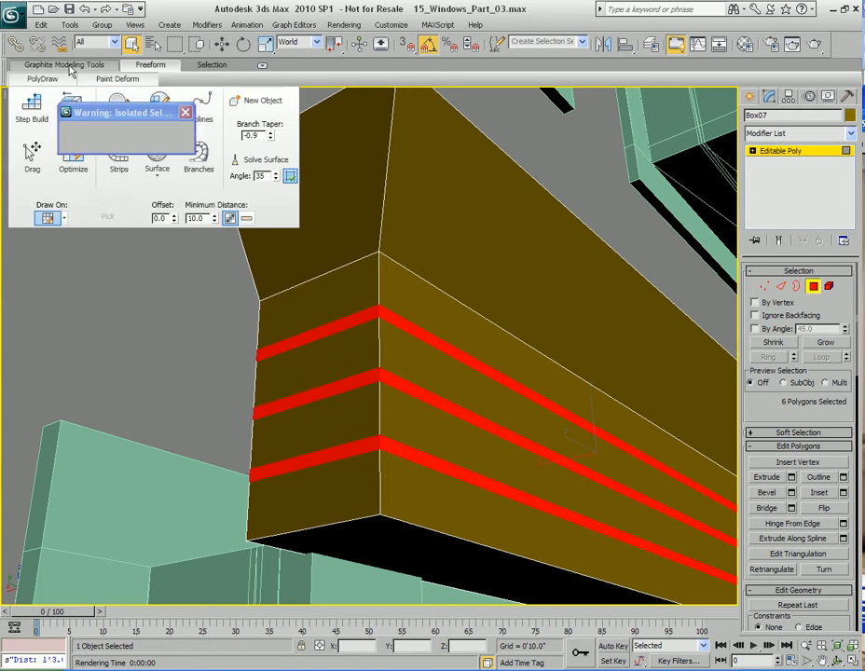
{"action": "left_click", "coordinate": [54, 66]}
{"action": "mouse_move", "coordinate": [110, 78]}
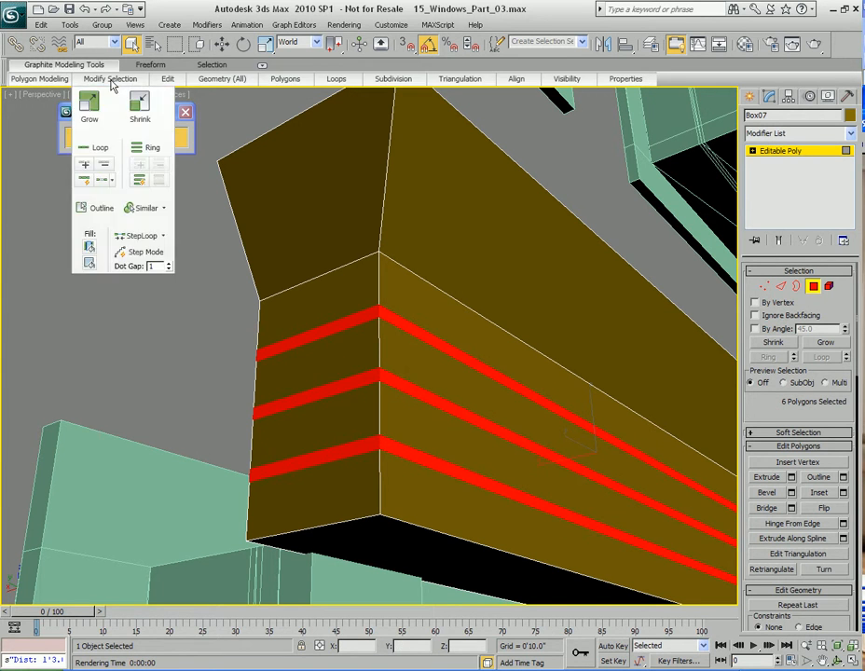
{"action": "left_click", "coordinate": [96, 149]}
{"action": "scroll", "coordinate": [440, 397], "scroll_direction": "down", "scroll_amount": 5}
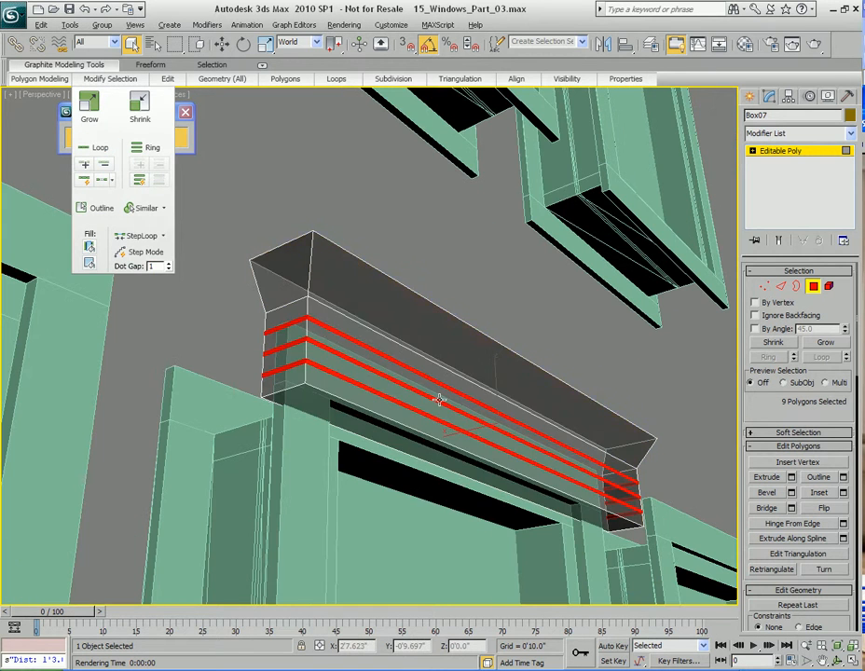
{"action": "scroll", "coordinate": [440, 399], "scroll_direction": "up", "scroll_amount": 6}
Extrude the selected strips inward by Local Normal with a height of -0'0.212" and render the resulting grooves
{"action": "right_click", "coordinate": [406, 350]}
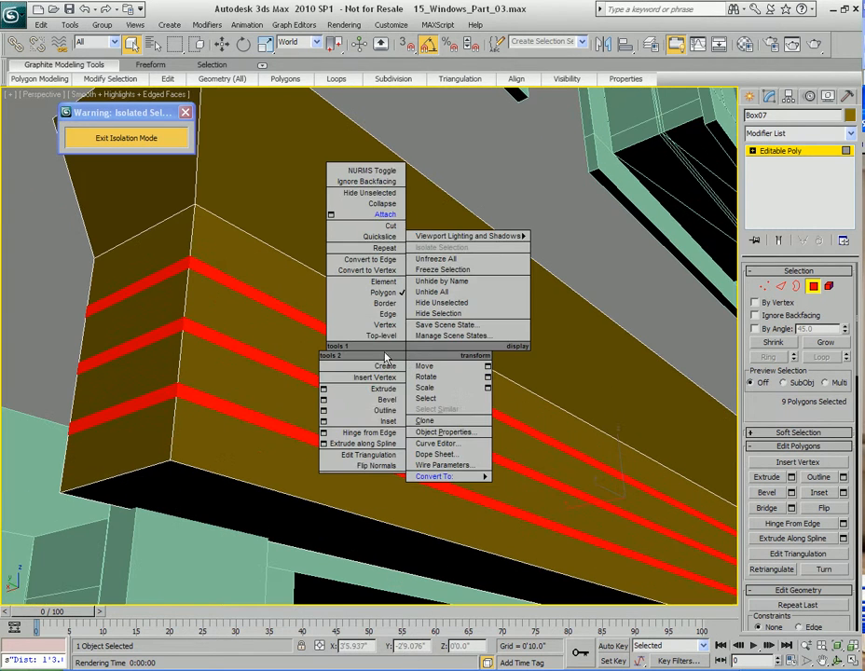
{"action": "left_click", "coordinate": [323, 390]}
{"action": "left_click_drag", "start_coordinate": [415, 294], "coordinate": [529, 301]}
{"action": "left_click", "coordinate": [504, 346]}
{"action": "left_click_drag", "start_coordinate": [607, 342], "coordinate": [605, 413]}
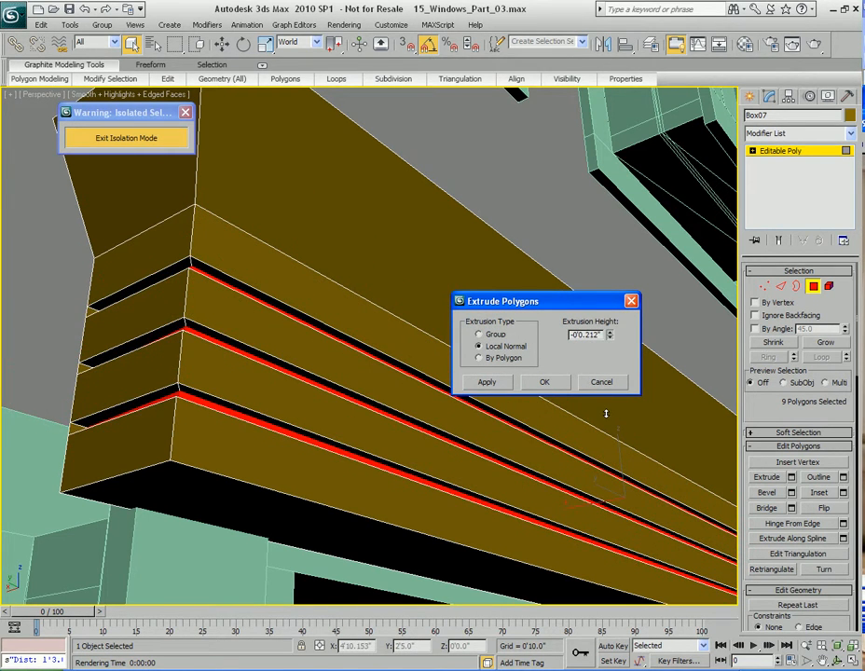
{"action": "left_click", "coordinate": [545, 387]}
{"action": "middle_click_drag", "start_coordinate": [275, 399], "coordinate": [384, 386]}
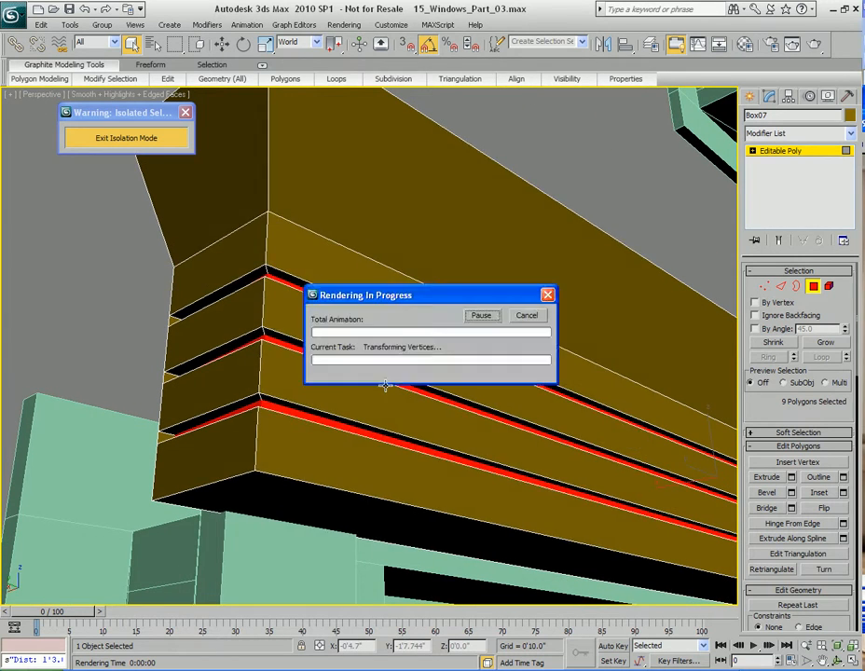
{"action": "key", "text": "F9"}
{"action": "left_click", "coordinate": [645, 133]}
Delete the small back faces that close the groove ends on both sides of the lower section
{"action": "middle_click_drag", "start_coordinate": [357, 448], "coordinate": [336, 439], "text": "alt"}
{"action": "left_click", "coordinate": [301, 345]}
{"action": "left_click", "coordinate": [301, 406], "text": "ctrl"}
{"action": "middle_click_drag", "start_coordinate": [472, 451], "coordinate": [370, 356], "text": "alt"}
{"action": "scroll", "coordinate": [277, 386], "scroll_direction": "up", "scroll_amount": 4}
{"action": "left_click", "coordinate": [386, 324], "text": "ctrl"}
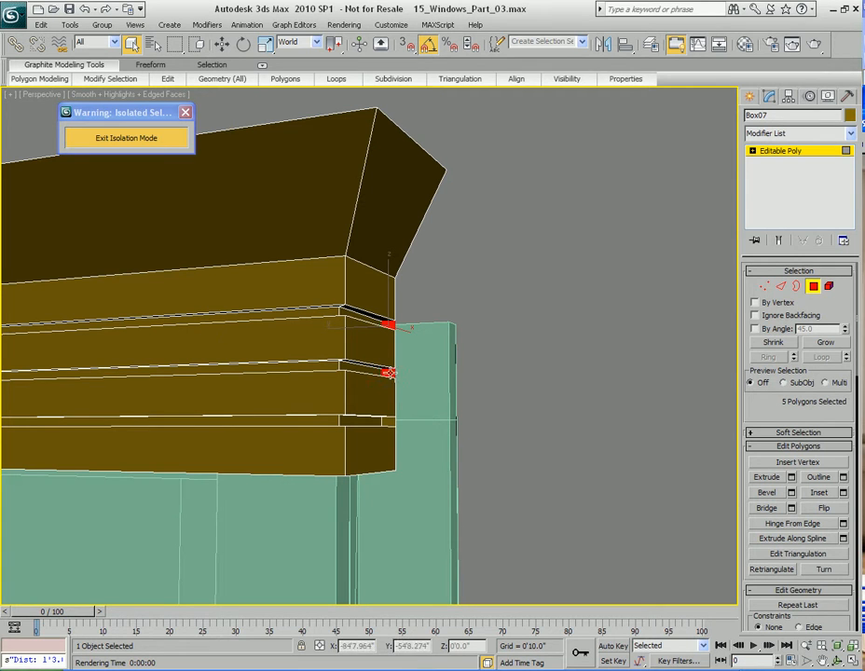
{"action": "key", "text": "Delete"}
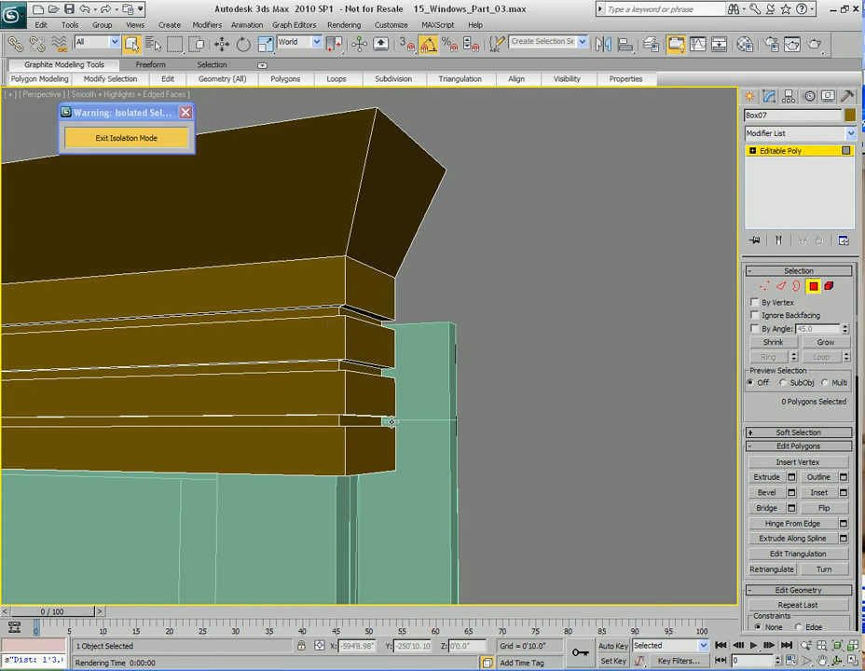
Select the ring of slanted edges around the upper section and connect them with 3 segments
{"action": "middle_click_drag", "start_coordinate": [392, 423], "coordinate": [454, 469], "text": "alt"}
{"action": "middle_click_drag", "start_coordinate": [275, 443], "coordinate": [427, 450], "text": "alt"}
{"action": "scroll", "coordinate": [396, 390], "scroll_direction": "down", "scroll_amount": 3}
{"action": "key", "text": "2"}
{"action": "left_click", "coordinate": [296, 272]}
{"action": "key", "text": "alt+r"}
{"action": "right_click", "coordinate": [291, 321]}
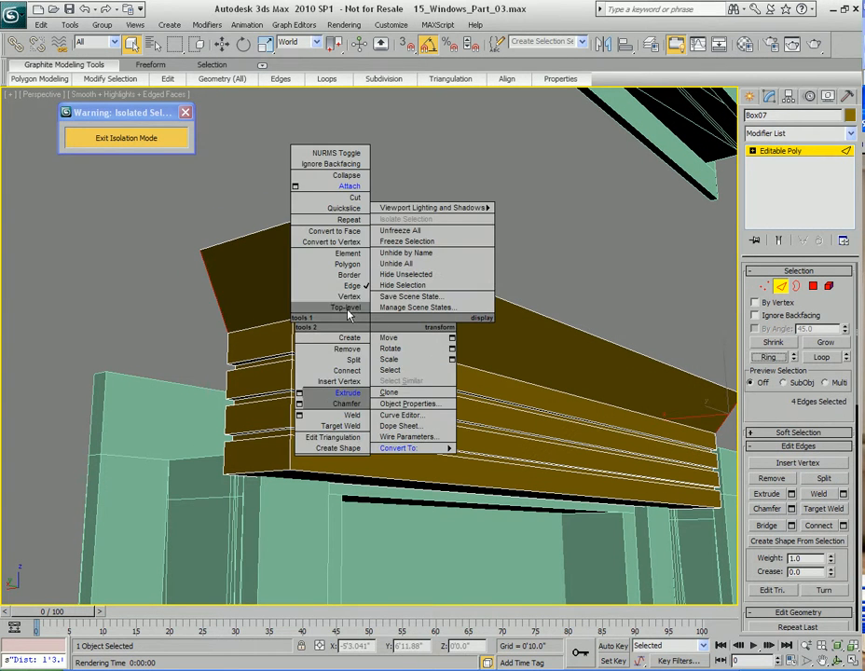
{"action": "left_click", "coordinate": [298, 370]}
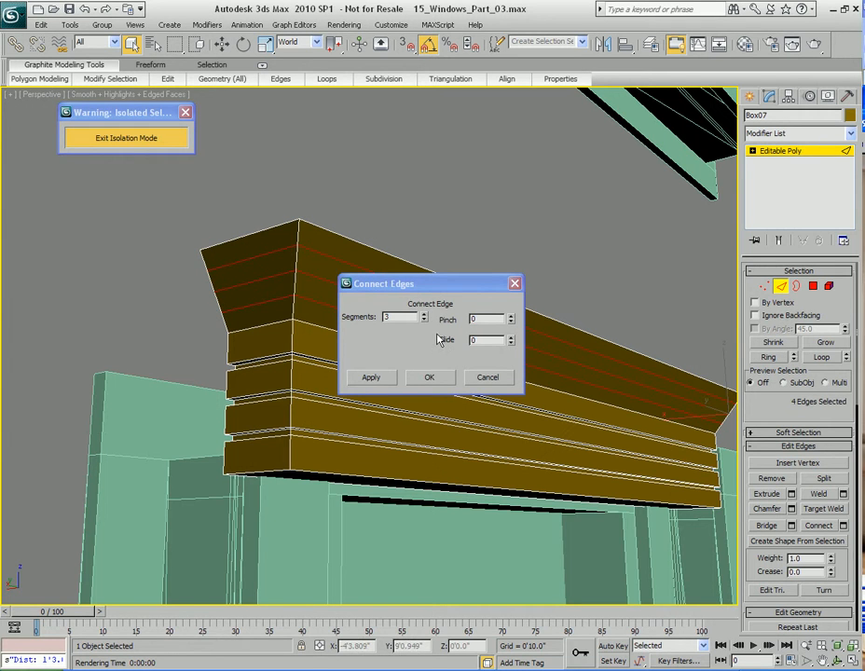
{"action": "left_click", "coordinate": [424, 378]}
{"action": "scroll", "coordinate": [406, 394], "scroll_direction": "down", "scroll_amount": 2}
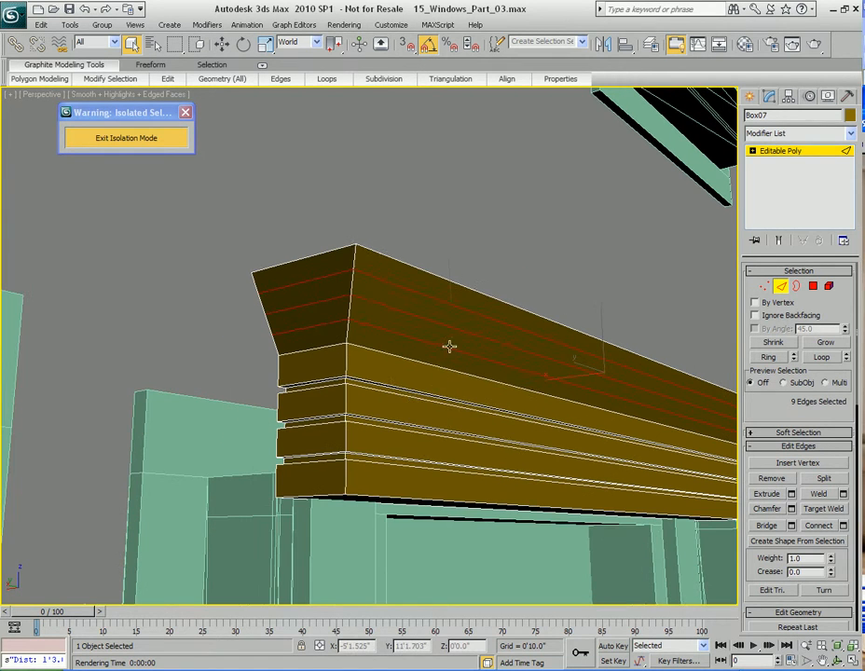
Chamfer the three horizontal edge lines on the upper section by 0'0.07" with 1 segment
{"action": "right_click", "coordinate": [370, 342]}
{"action": "left_click", "coordinate": [374, 424]}
{"action": "left_click_drag", "start_coordinate": [368, 307], "coordinate": [496, 311]}
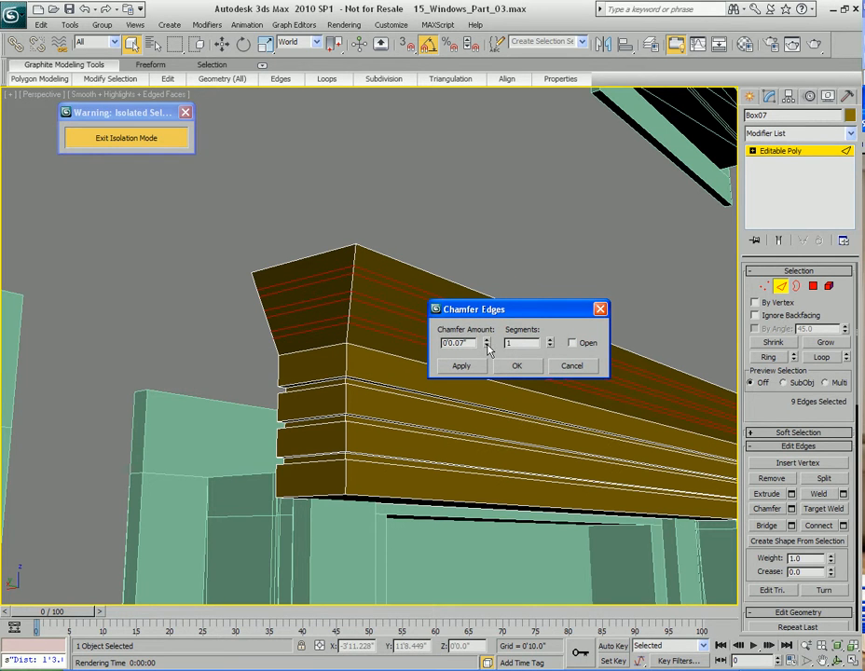
{"action": "left_click", "coordinate": [517, 367]}
Select the three narrow strips on the upper section's front and end, and extend the selection to full loops
{"action": "scroll", "coordinate": [442, 396], "scroll_direction": "up", "scroll_amount": 5}
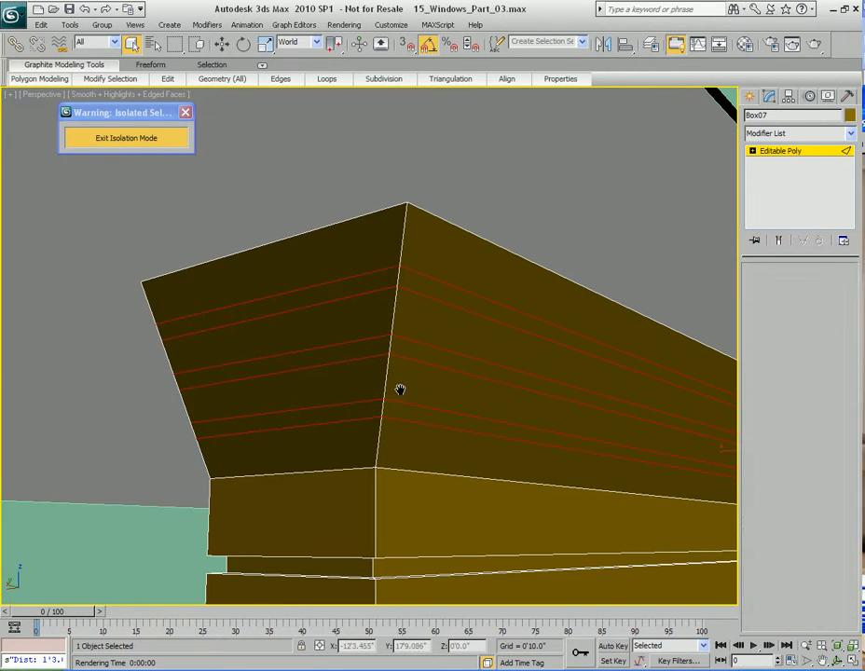
{"action": "key", "text": "5"}
{"action": "middle_click_drag", "start_coordinate": [400, 391], "coordinate": [402, 386]}
{"action": "key", "text": "4"}
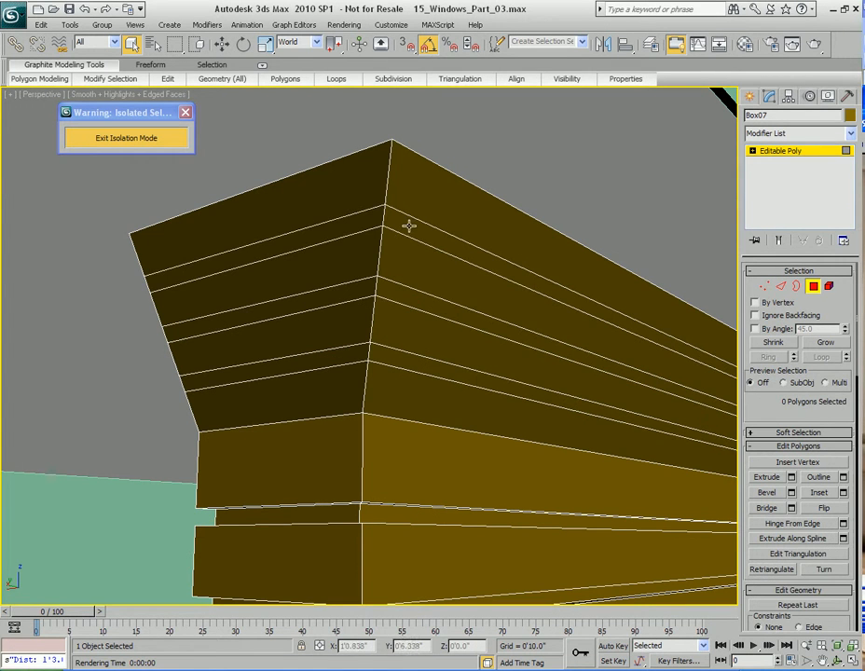
{"action": "left_click", "coordinate": [388, 224]}
{"action": "left_click", "coordinate": [392, 228], "text": "ctrl"}
{"action": "left_click", "coordinate": [371, 290], "text": "ctrl"}
{"action": "left_click", "coordinate": [387, 292], "text": "ctrl"}
{"action": "left_click", "coordinate": [362, 352], "text": "ctrl"}
{"action": "left_click", "coordinate": [374, 352], "text": "ctrl"}
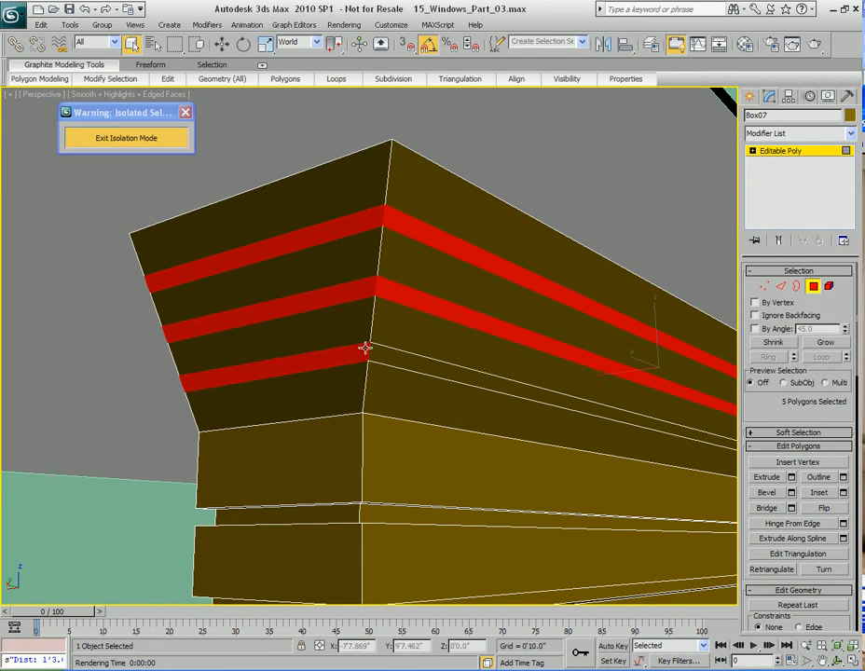
{"action": "mouse_move", "coordinate": [98, 81]}
{"action": "left_click", "coordinate": [94, 150]}
{"action": "scroll", "coordinate": [131, 277], "scroll_direction": "down", "scroll_amount": 4}
{"action": "middle_click_drag", "start_coordinate": [333, 373], "coordinate": [383, 392]}
{"action": "key", "text": "alt+x"}
{"action": "key", "text": "alt+x"}
{"action": "scroll", "coordinate": [413, 409], "scroll_direction": "up", "scroll_amount": 5}
Extrude the upper section's selected strips inward by Local Normal with a height of -0'0.212"
{"action": "right_click", "coordinate": [418, 334]}
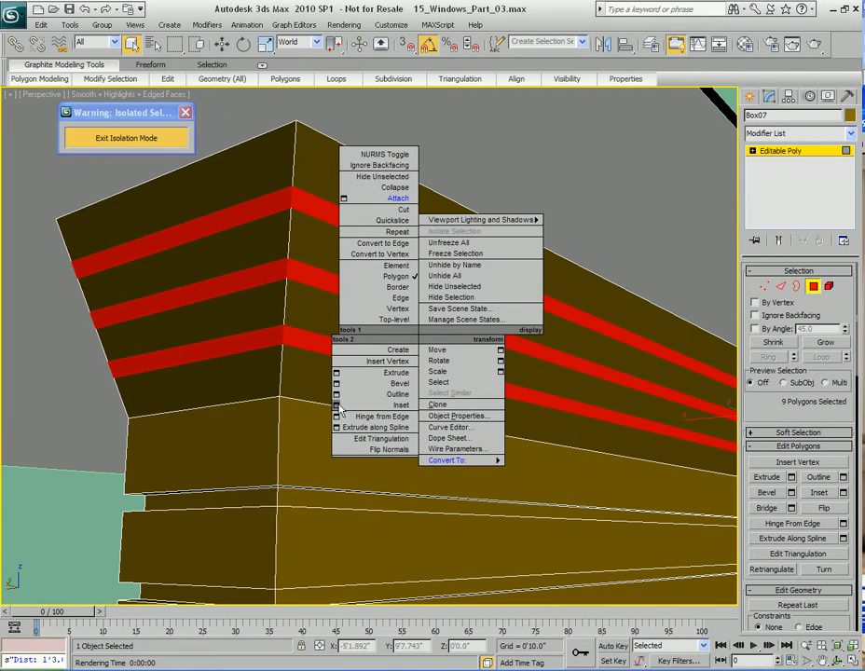
{"action": "left_click", "coordinate": [336, 372]}
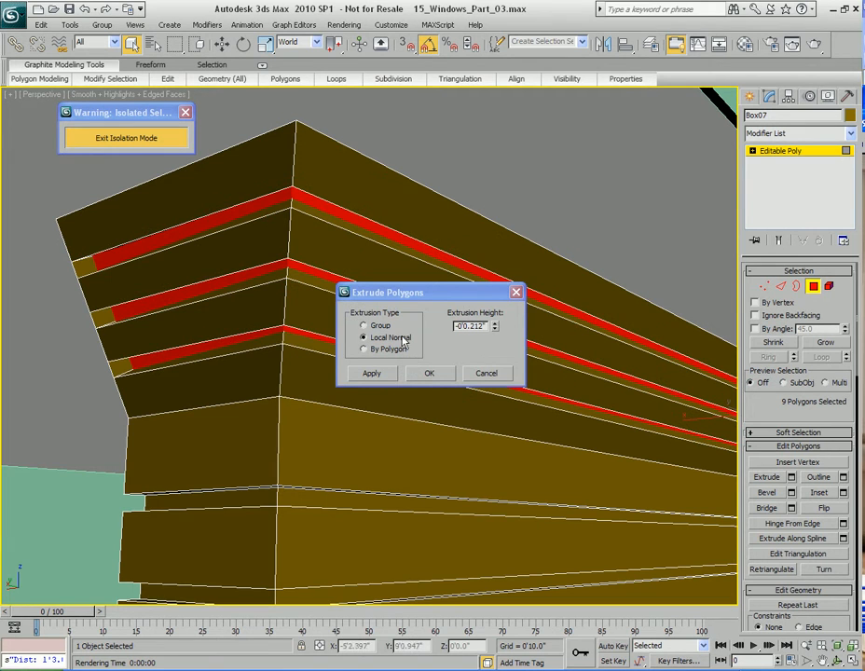
{"action": "middle_click_drag", "start_coordinate": [308, 405], "coordinate": [259, 366], "text": "alt"}
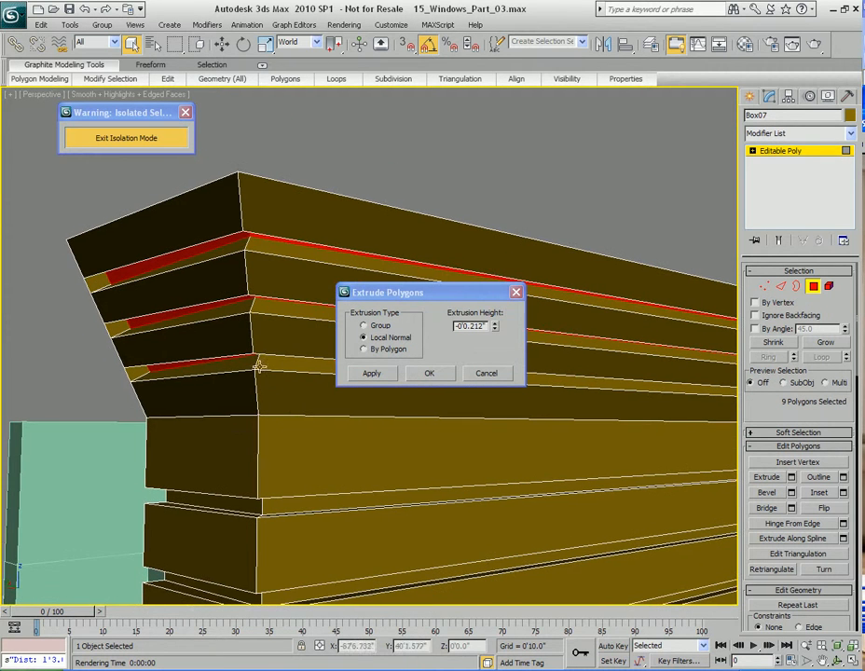
{"action": "left_click", "coordinate": [434, 375]}
Adjust the inner faces of the upper section's three grooves vertically along Z to correct their slant
{"action": "key", "text": "w"}
{"action": "middle_click_drag", "start_coordinate": [576, 362], "coordinate": [438, 380]}
{"action": "scroll", "coordinate": [454, 374], "scroll_direction": "down", "scroll_amount": 4}
{"action": "left_click_drag", "start_coordinate": [574, 296], "coordinate": [574, 305]}
{"action": "scroll", "coordinate": [486, 347], "scroll_direction": "up", "scroll_amount": 4}
{"action": "middle_click_drag", "start_coordinate": [596, 361], "coordinate": [522, 363], "text": "alt"}
{"action": "middle_click_drag", "start_coordinate": [522, 364], "coordinate": [580, 376]}
{"action": "scroll", "coordinate": [326, 347], "scroll_direction": "down", "scroll_amount": 5}
{"action": "scroll", "coordinate": [377, 343], "scroll_direction": "up", "scroll_amount": 6}
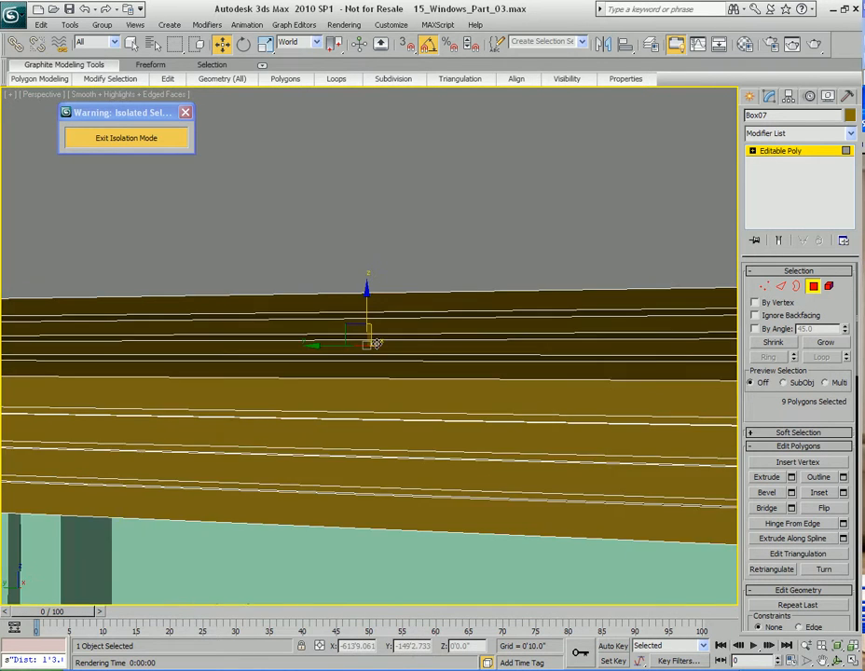
{"action": "middle_click_drag", "start_coordinate": [392, 341], "coordinate": [390, 343], "text": "alt"}
{"action": "left_click_drag", "start_coordinate": [368, 318], "coordinate": [368, 302]}
Select the six small back faces closing the upper grooves at both ends of the valance and delete them
{"action": "middle_click_drag", "start_coordinate": [288, 352], "coordinate": [363, 362], "text": "alt"}
{"action": "scroll", "coordinate": [321, 376], "scroll_direction": "down", "scroll_amount": 3}
{"action": "left_click", "coordinate": [294, 308]}
{"action": "key", "text": "q"}
{"action": "left_click", "coordinate": [306, 340], "text": "ctrl"}
{"action": "middle_click_drag", "start_coordinate": [485, 395], "coordinate": [362, 382], "text": "alt"}
{"action": "scroll", "coordinate": [367, 380], "scroll_direction": "up", "scroll_amount": 4}
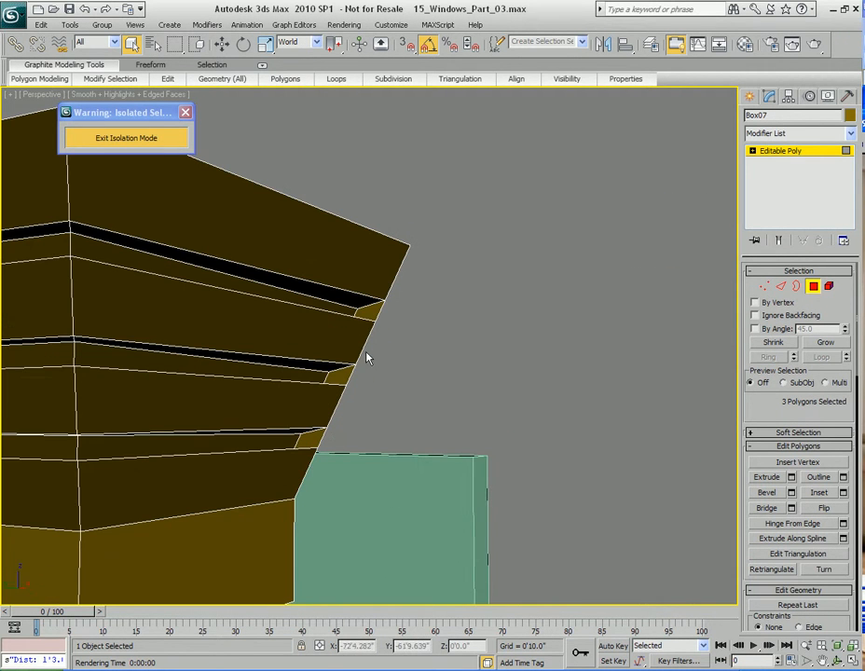
{"action": "left_click", "coordinate": [369, 312], "text": "ctrl"}
{"action": "left_click", "coordinate": [340, 374], "text": "ctrl"}
{"action": "scroll", "coordinate": [311, 439], "scroll_direction": "down", "scroll_amount": 5}
{"action": "middle_click_drag", "start_coordinate": [224, 435], "coordinate": [351, 405], "text": "alt"}
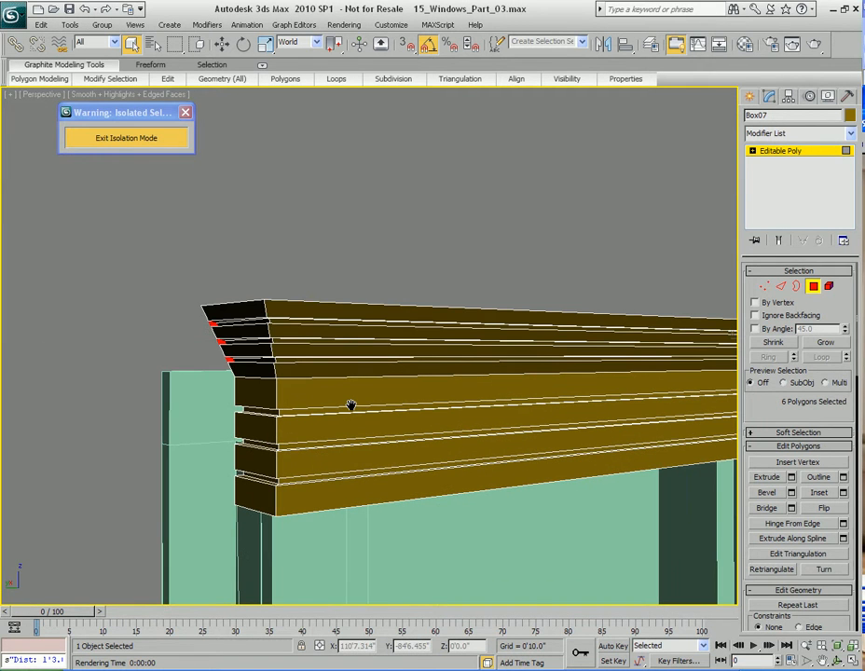
{"action": "mouse_move", "coordinate": [352, 405]}
{"action": "middle_mouse_down", "text": "alt"}
{"action": "mouse_move", "coordinate": [357, 399]}
{"action": "mouse_move", "coordinate": [346, 426]}
{"action": "middle_mouse_up", "text": "alt"}
Render the perspective view to check the grooved valance, and step back through the previous views
{"action": "key", "text": "shift+q"}
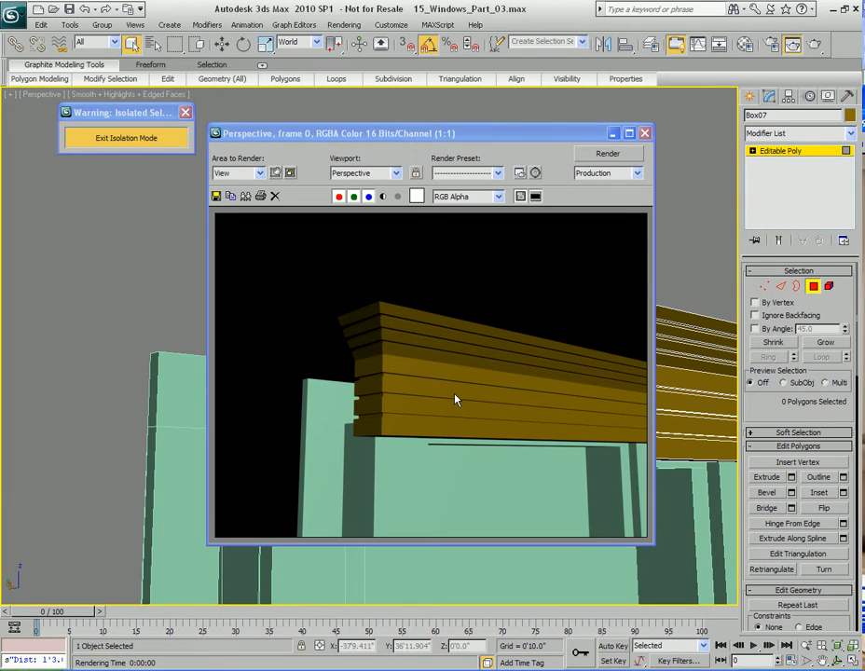
{"action": "left_click", "coordinate": [646, 136]}
{"action": "key", "text": "shift+z"}
{"action": "key", "text": "shift+z"}
{"action": "key", "text": "shift+z"}
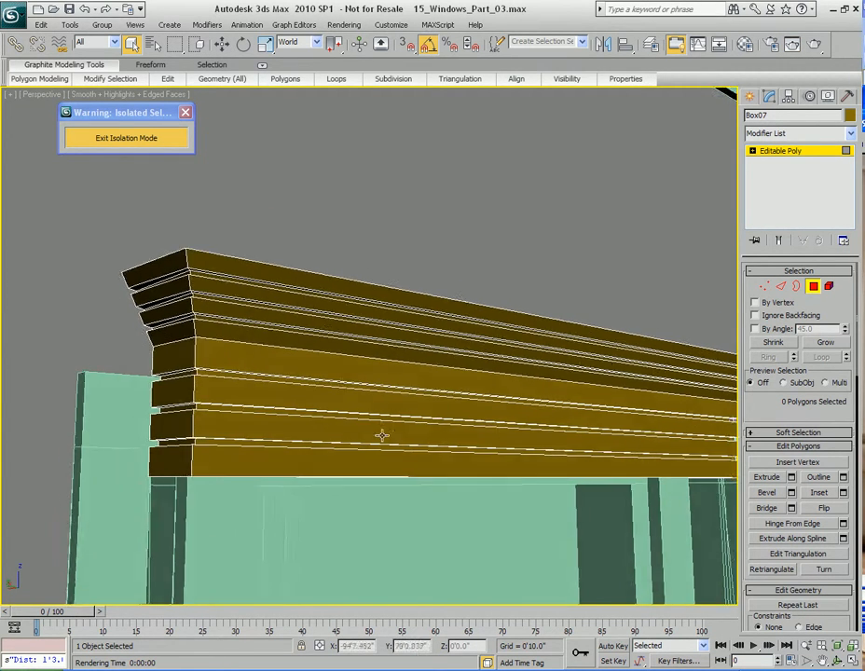
Undo the upper grooves' back-face deletion, vertical adjustment and extrusion to return to the selected flat strips
{"action": "middle_click_drag", "start_coordinate": [452, 457], "coordinate": [442, 454]}
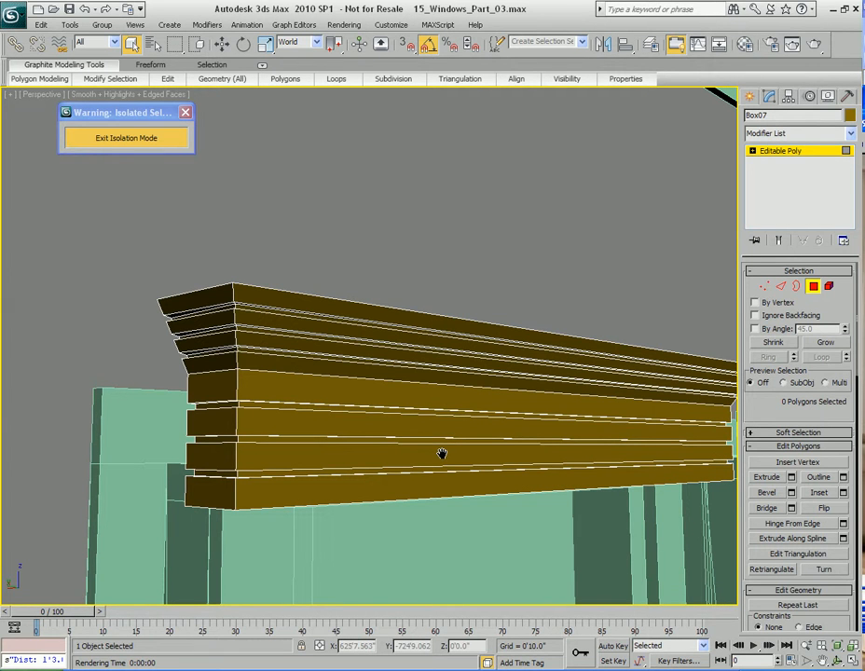
{"action": "key", "text": "ctrl+z"}
{"action": "key", "text": "ctrl+z"}
{"action": "key", "text": "ctrl+z"}
{"action": "key", "text": "ctrl+z"}
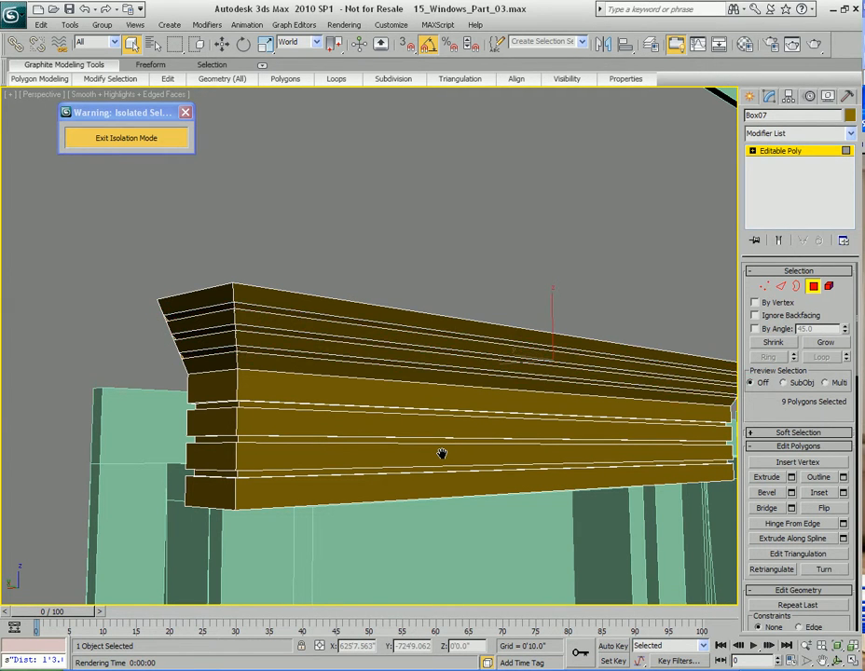
{"action": "key", "text": "ctrl+z"}
{"action": "mouse_move", "coordinate": [442, 454]}
{"action": "middle_mouse_down"}
{"action": "mouse_move", "coordinate": [383, 449]}
{"action": "mouse_move", "coordinate": [380, 435]}
{"action": "mouse_move", "coordinate": [396, 460]}
{"action": "mouse_move", "coordinate": [372, 434]}
{"action": "middle_mouse_up"}
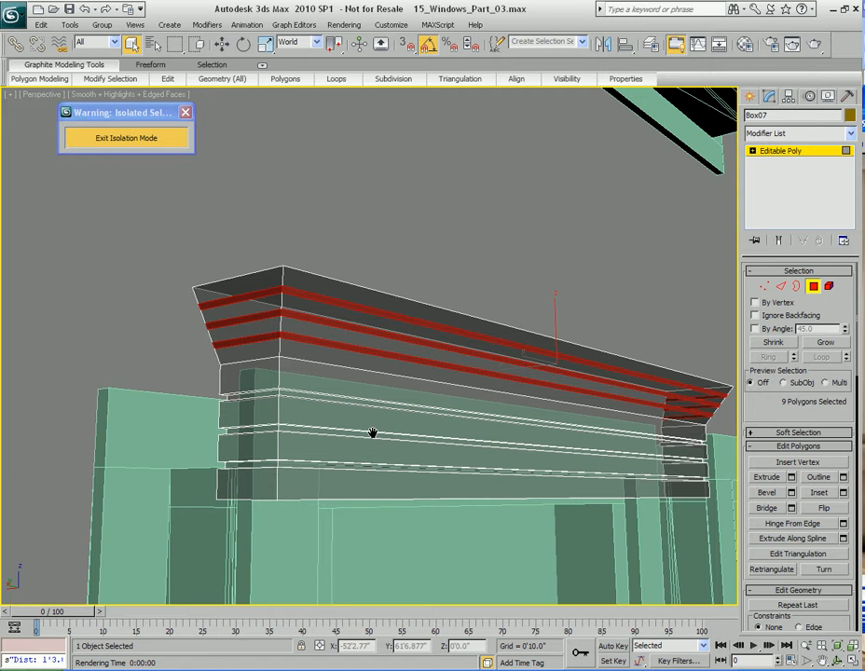
Extrude the upper section's selected strips inward by Local Normal with a reduced height of 0.068"
{"action": "scroll", "coordinate": [380, 429], "scroll_direction": "up", "scroll_amount": 3}
{"action": "scroll", "coordinate": [382, 429], "scroll_direction": "down", "scroll_amount": 5}
{"action": "scroll", "coordinate": [382, 427], "scroll_direction": "up", "scroll_amount": 2}
{"action": "mouse_move", "coordinate": [382, 426]}
{"action": "middle_mouse_down", "text": "alt"}
{"action": "mouse_move", "coordinate": [397, 426]}
{"action": "mouse_move", "coordinate": [372, 423]}
{"action": "mouse_move", "coordinate": [383, 422]}
{"action": "middle_mouse_up", "text": "alt"}
{"action": "scroll", "coordinate": [284, 407], "scroll_direction": "up", "scroll_amount": 6}
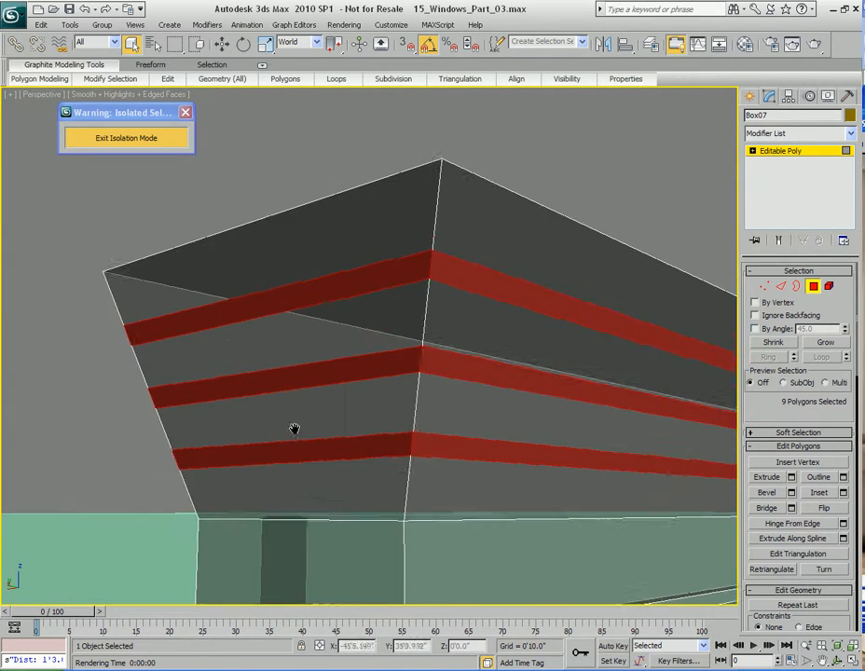
{"action": "middle_click_drag", "start_coordinate": [293, 429], "coordinate": [353, 398], "text": "alt"}
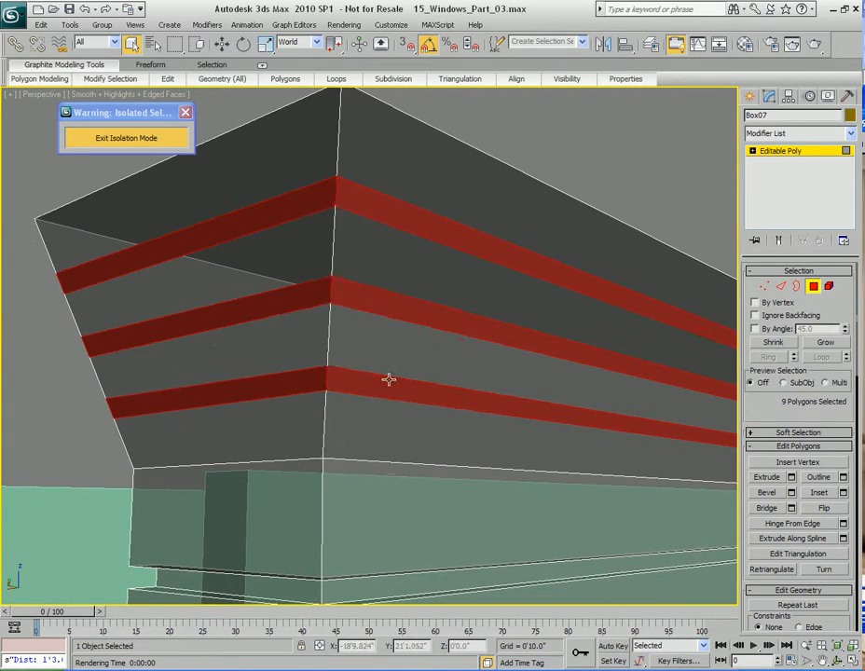
{"action": "right_click", "coordinate": [392, 377]}
{"action": "left_click", "coordinate": [301, 411]}
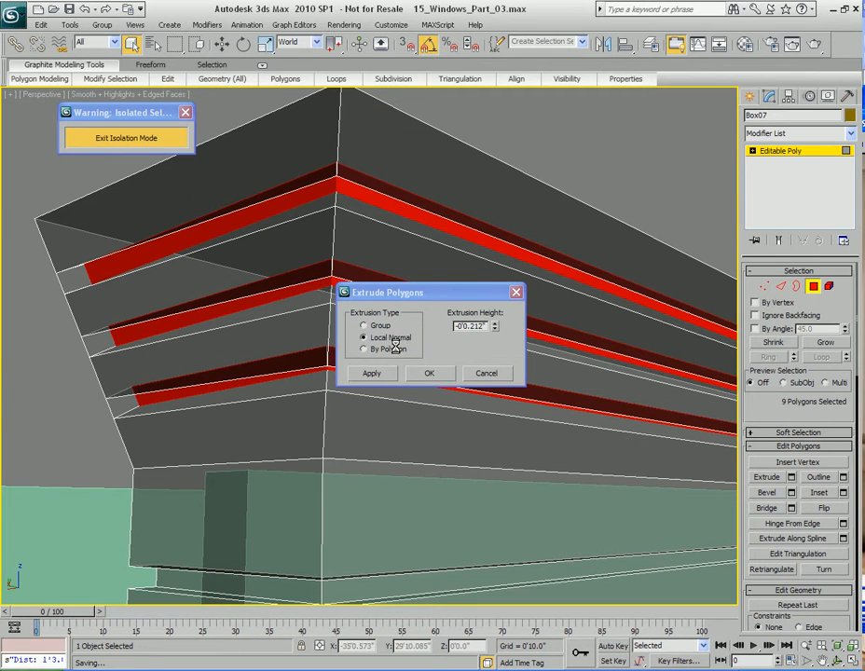
{"action": "left_click_drag", "start_coordinate": [497, 332], "coordinate": [498, 300]}
{"action": "left_click_drag", "start_coordinate": [426, 299], "coordinate": [571, 300]}
{"action": "middle_click_drag", "start_coordinate": [328, 438], "coordinate": [388, 436], "text": "alt"}
{"action": "scroll", "coordinate": [336, 464], "scroll_direction": "down", "scroll_amount": 5}
{"action": "left_click_drag", "start_coordinate": [638, 334], "coordinate": [637, 336]}
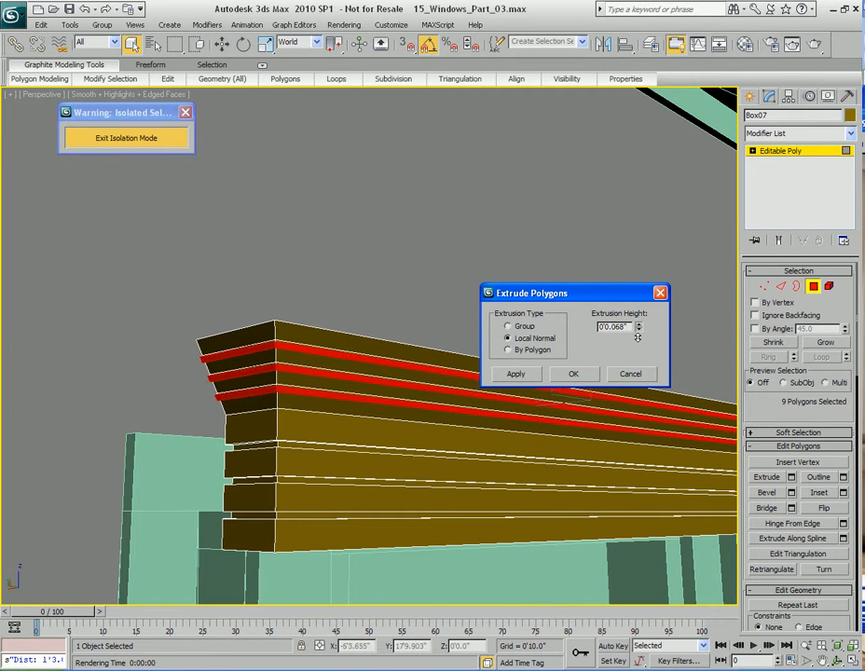
{"action": "left_click", "coordinate": [572, 374]}
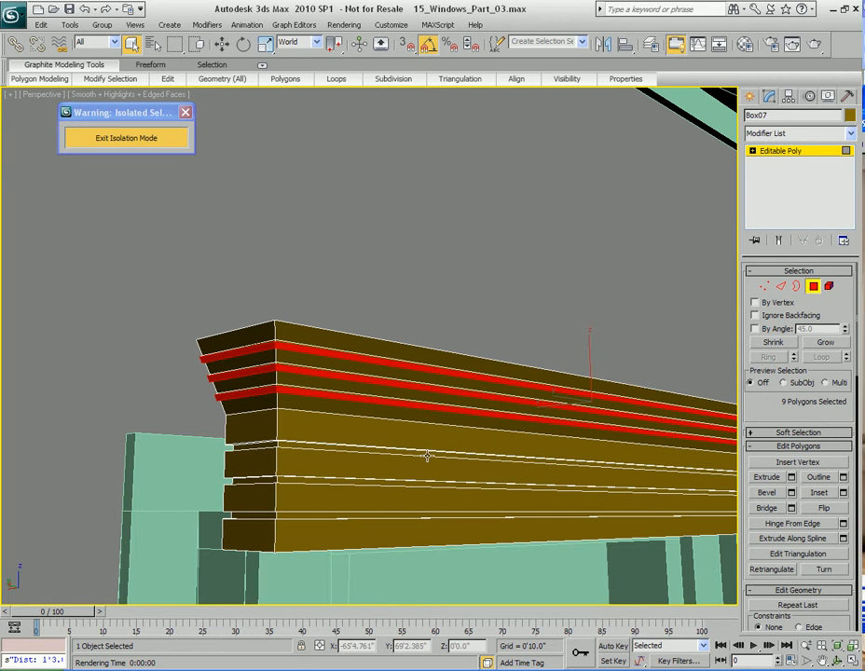
Move the inner faces of the upper grooves up along Z by about 0.042" to correct their slant
{"action": "key", "text": "z"}
{"action": "middle_click_drag", "start_coordinate": [442, 455], "coordinate": [391, 474], "text": "alt"}
{"action": "scroll", "coordinate": [390, 474], "scroll_direction": "up", "scroll_amount": 4}
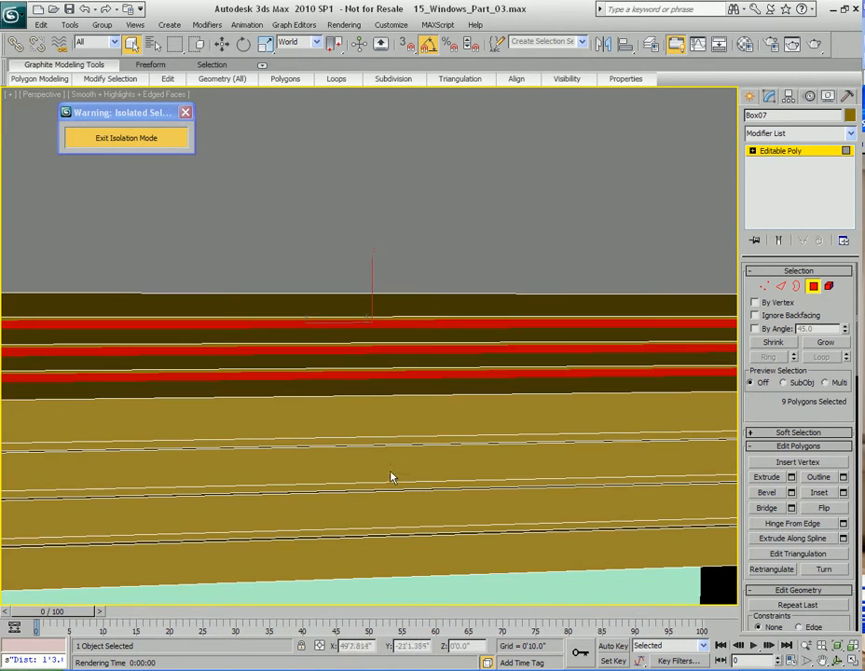
{"action": "middle_click_drag", "start_coordinate": [415, 426], "coordinate": [337, 421], "text": "alt"}
{"action": "key", "text": "w"}
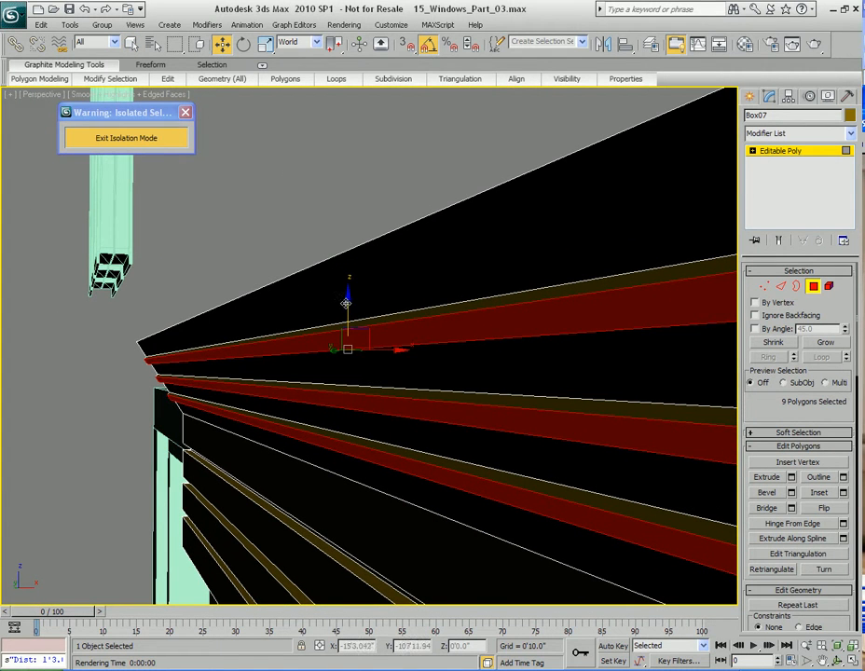
{"action": "left_click_drag", "start_coordinate": [347, 301], "coordinate": [347, 296]}
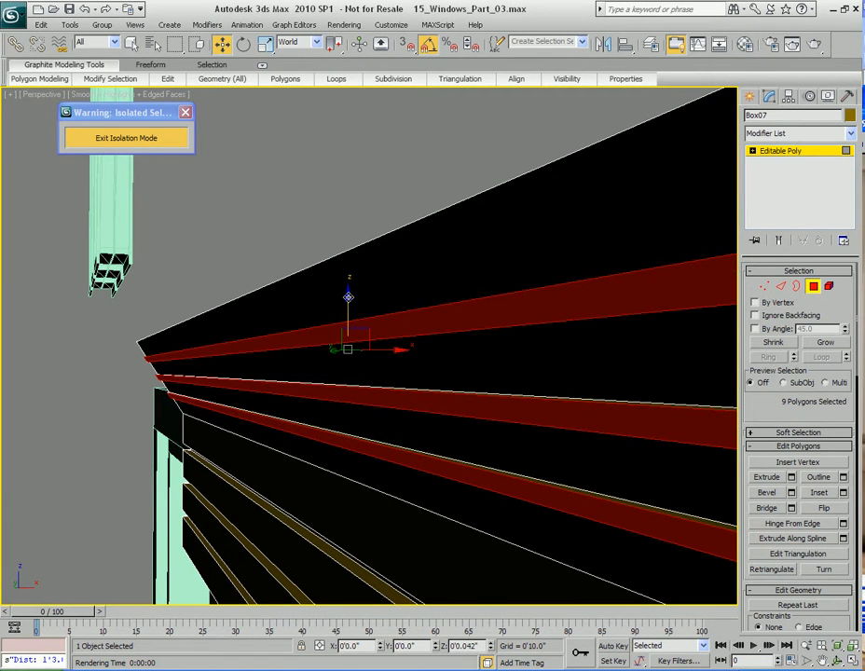
Render the perspective view to check the profile of the upper grooves at the valance's end
{"action": "middle_click_drag", "start_coordinate": [300, 355], "coordinate": [384, 417], "text": "alt"}
{"action": "key", "text": "shift+q"}
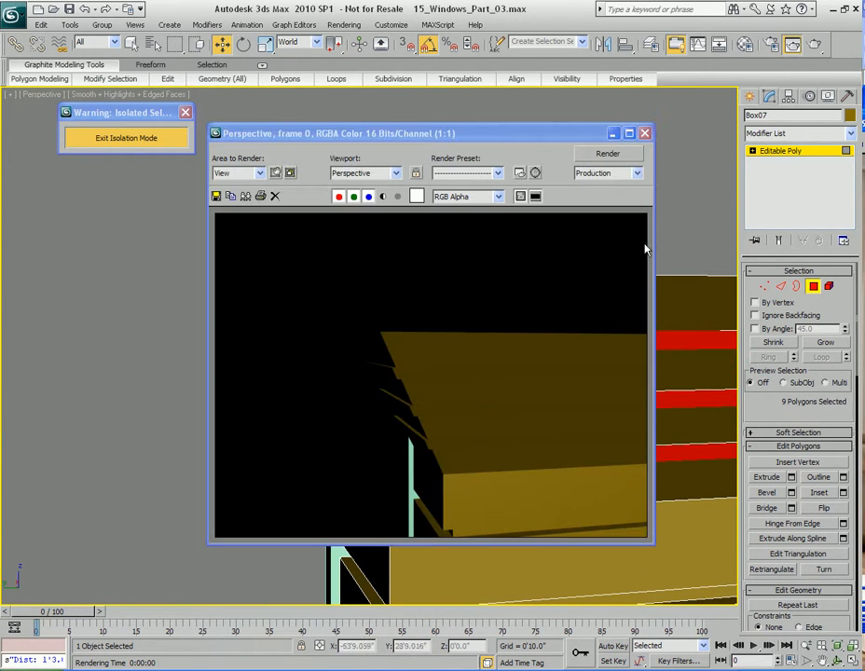
{"action": "left_click", "coordinate": [643, 133]}
Select the small back faces closing the upper grooves at the valance's ends and delete them
{"action": "middle_click_drag", "start_coordinate": [506, 342], "coordinate": [407, 495], "text": "alt"}
{"action": "middle_click_drag", "start_coordinate": [385, 504], "coordinate": [378, 456], "text": "alt"}
{"action": "key", "text": "q"}
{"action": "scroll", "coordinate": [393, 489], "scroll_direction": "up", "scroll_amount": 2}
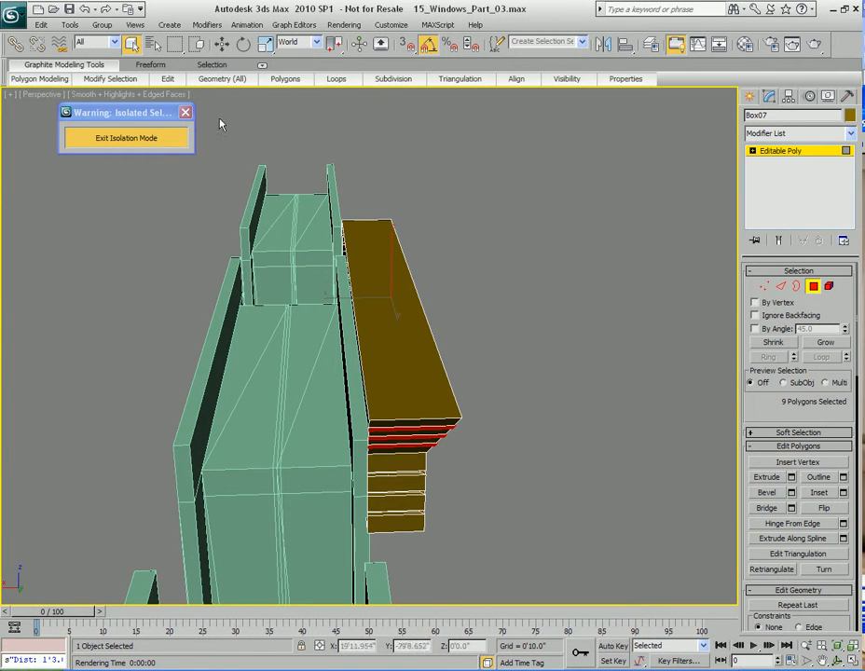
{"action": "middle_click_drag", "start_coordinate": [278, 224], "coordinate": [372, 400], "text": "alt"}
{"action": "left_click_drag", "start_coordinate": [322, 297], "coordinate": [387, 568], "text": "alt"}
{"action": "middle_click_drag", "start_coordinate": [386, 569], "coordinate": [368, 479], "text": "alt"}
{"action": "left_click", "coordinate": [192, 50]}
Render the valance from below to check all the grooves on its front and side
{"action": "middle_click_drag", "start_coordinate": [486, 519], "coordinate": [437, 461], "text": "alt"}
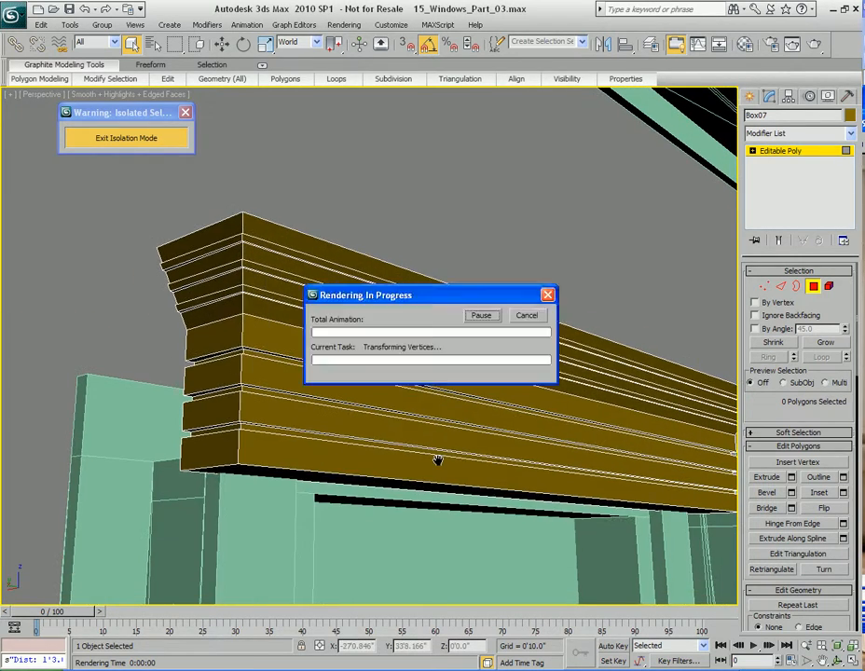
{"action": "key", "text": "shift+q"}
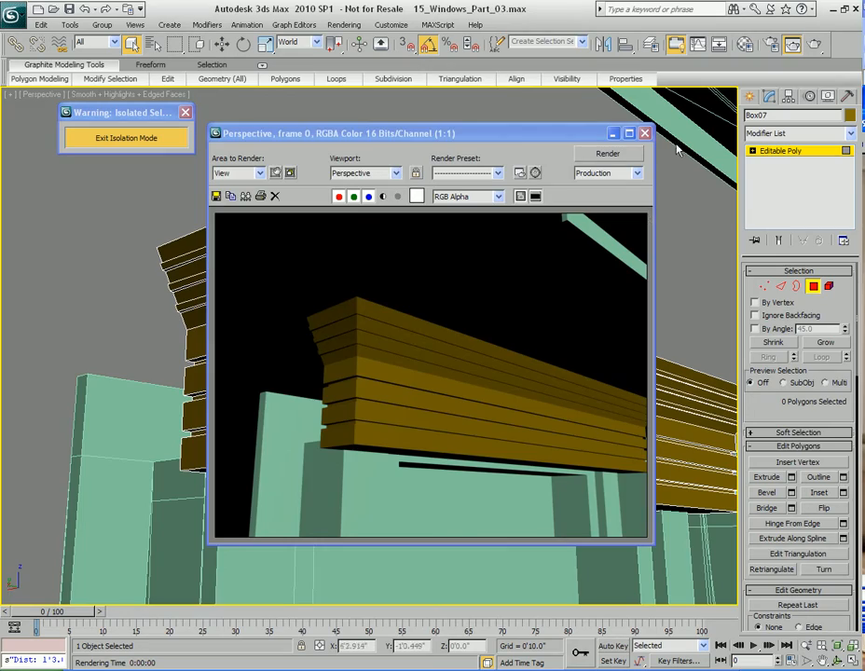
{"action": "left_click", "coordinate": [645, 134]}
Inset the valance's bottom face to leave a narrow border around it
{"action": "middle_click_drag", "start_coordinate": [435, 395], "coordinate": [363, 406], "text": "alt"}
{"action": "left_click", "coordinate": [363, 406]}
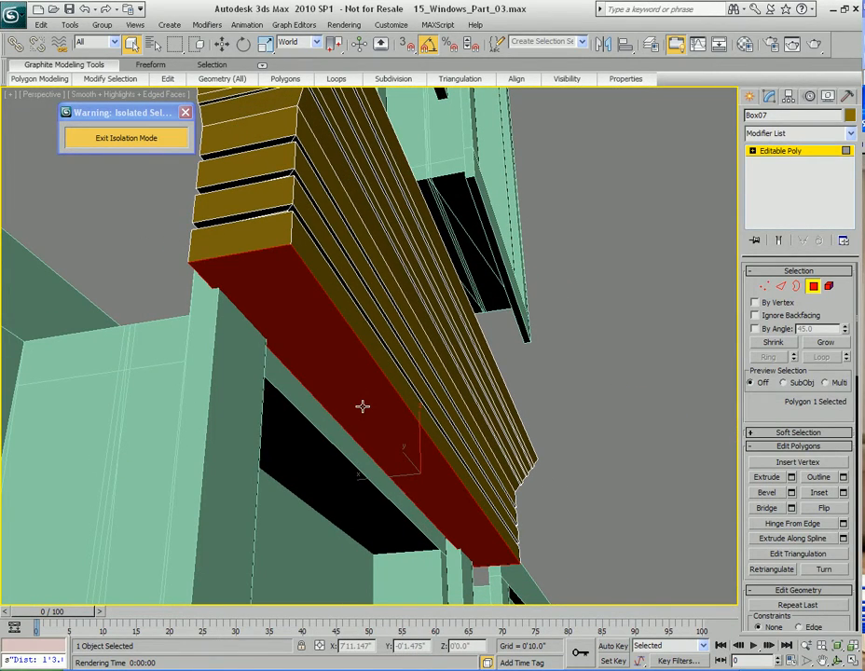
{"action": "right_click", "coordinate": [347, 363]}
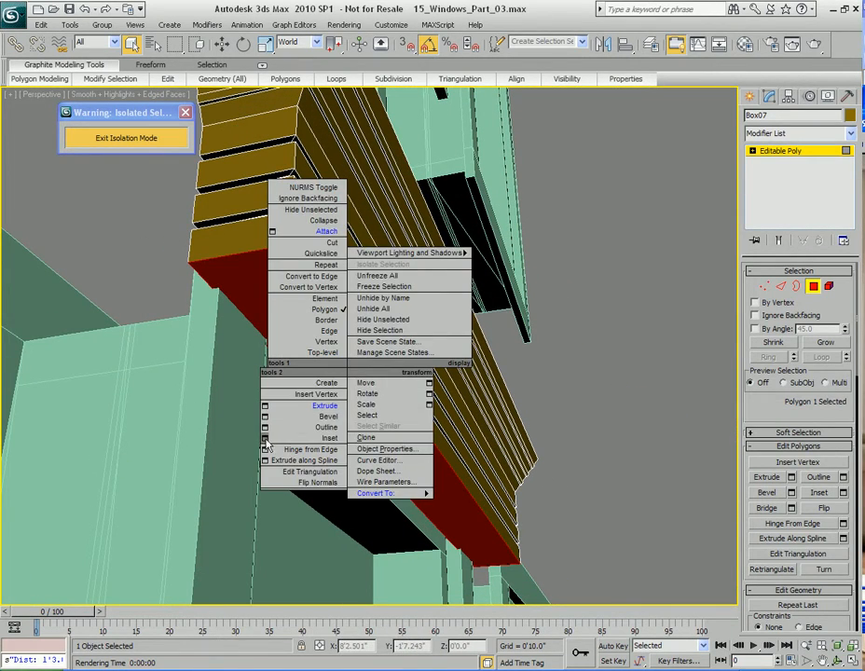
{"action": "left_click", "coordinate": [341, 438]}
{"action": "left_click_drag", "start_coordinate": [405, 298], "coordinate": [532, 298]}
{"action": "left_click_drag", "start_coordinate": [620, 337], "coordinate": [616, 383]}
{"action": "left_click", "coordinate": [552, 368]}
Delete the thin border face along the back edge of the valance's underside
{"action": "middle_click_drag", "start_coordinate": [489, 370], "coordinate": [342, 404], "text": "alt"}
{"action": "left_click", "coordinate": [347, 373]}
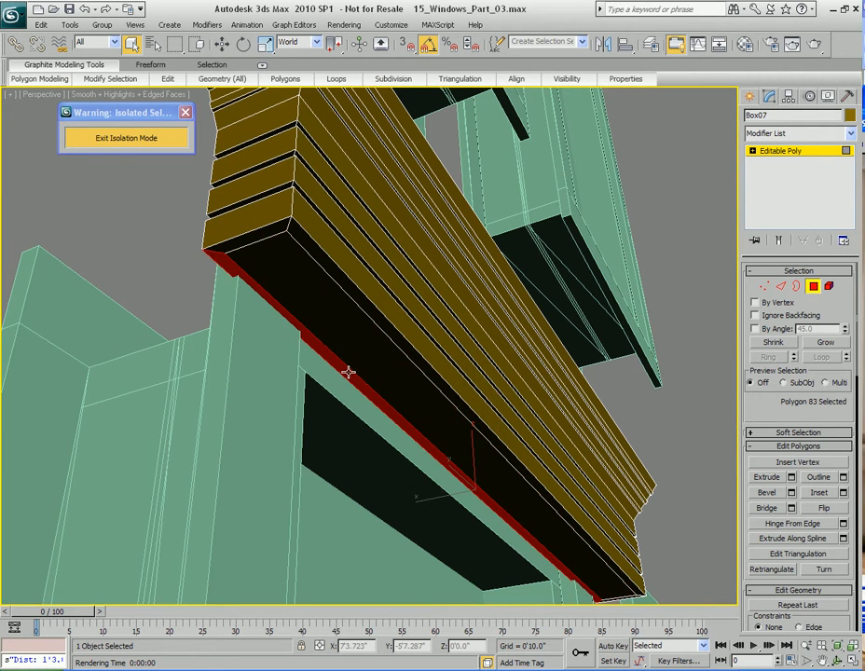
{"action": "key", "text": "Delete"}
Align the inset bottom face's back edge with the valance's back by setting its absolute X position to 13'0.11"
{"action": "middle_click_drag", "start_coordinate": [347, 373], "coordinate": [394, 392], "text": "alt"}
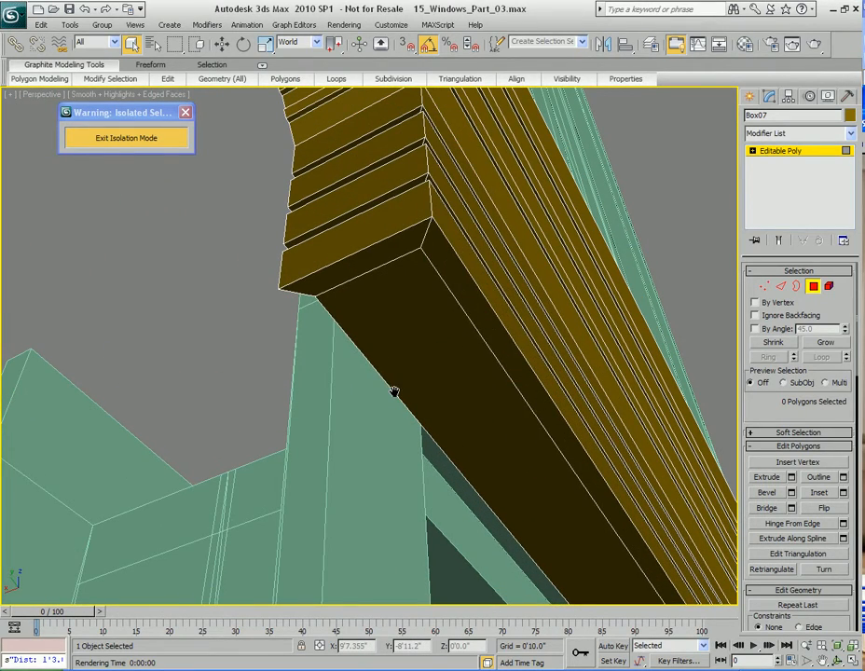
{"action": "key", "text": "F12"}
{"action": "left_click_drag", "start_coordinate": [446, 305], "coordinate": [575, 190]}
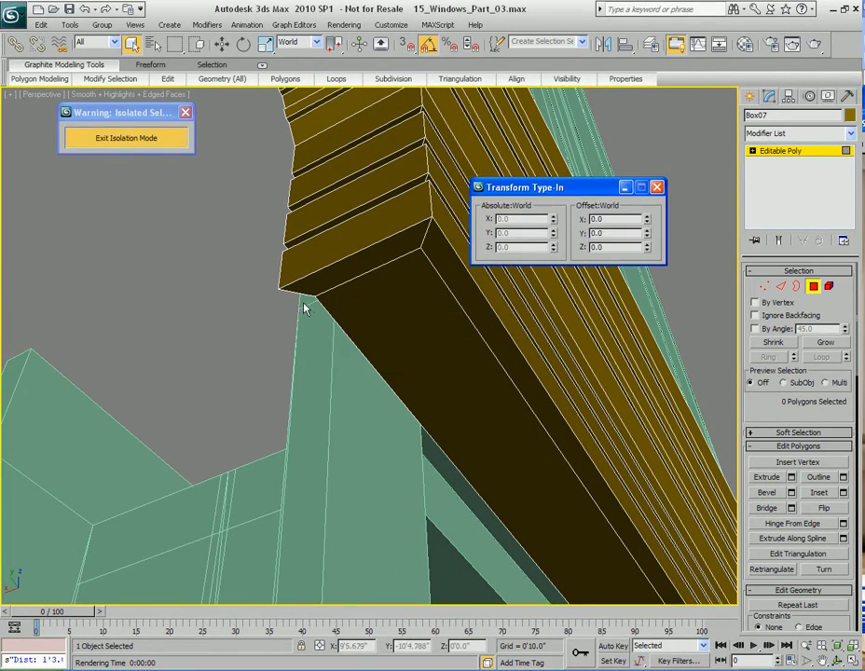
{"action": "key", "text": "2"}
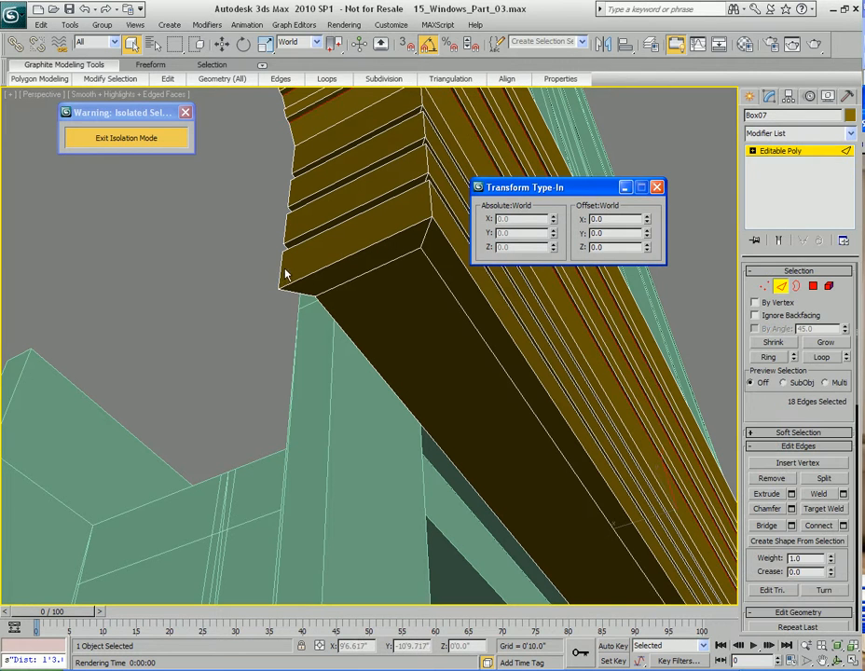
{"action": "left_click", "coordinate": [283, 265]}
{"action": "key", "text": "w"}
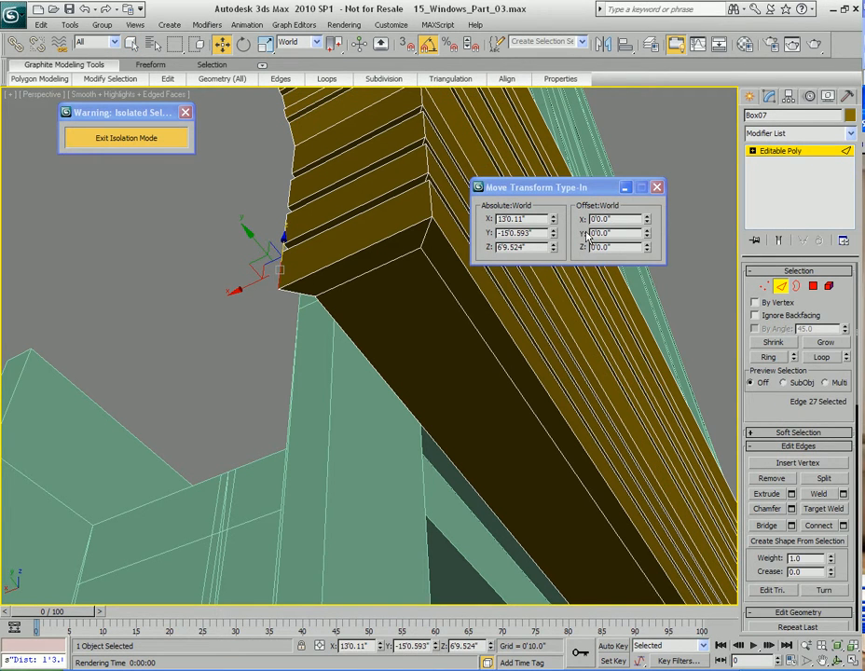
{"action": "double_click", "coordinate": [546, 218]}
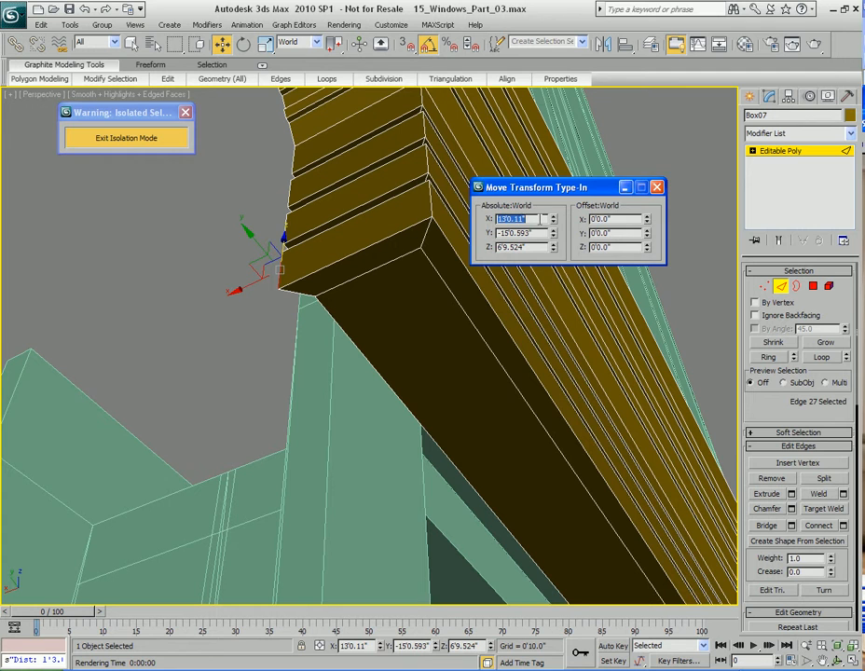
{"action": "left_click", "coordinate": [405, 390]}
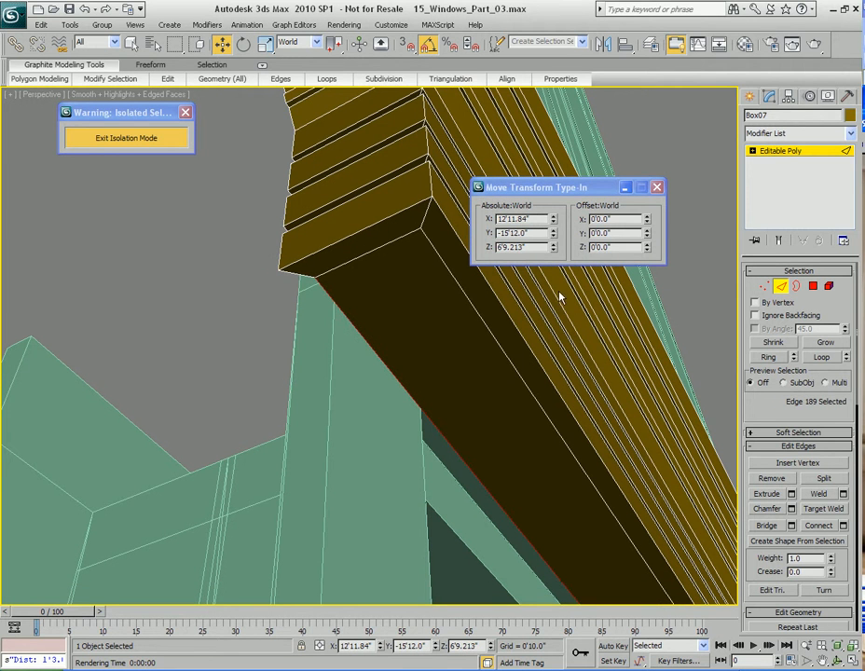
{"action": "double_click", "coordinate": [538, 219]}
{"action": "key", "text": "Return"}
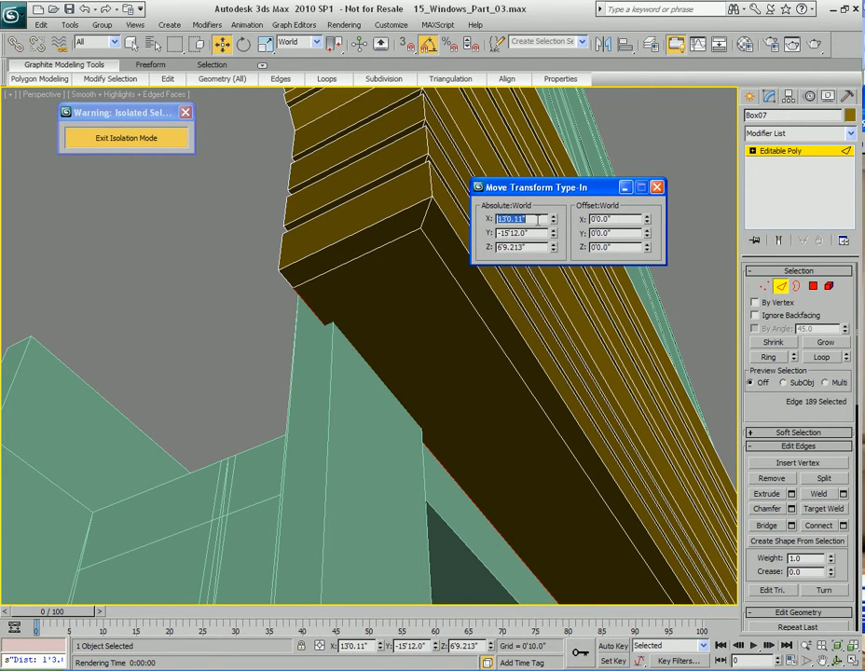
{"action": "left_click", "coordinate": [658, 188]}
Extrude the inset bottom face upward to hollow out the inside of the valance
{"action": "middle_click_drag", "start_coordinate": [651, 430], "coordinate": [522, 472], "text": "alt"}
{"action": "key", "text": "4"}
{"action": "left_click", "coordinate": [535, 486]}
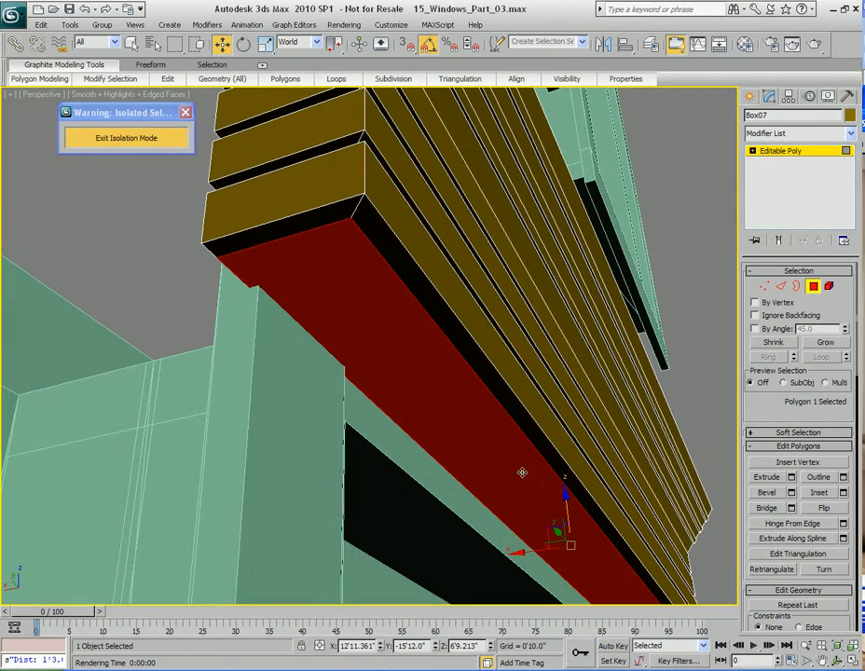
{"action": "key", "text": "shift+e"}
{"action": "left_click_drag", "start_coordinate": [434, 389], "coordinate": [436, 396]}
{"action": "key", "text": "w"}
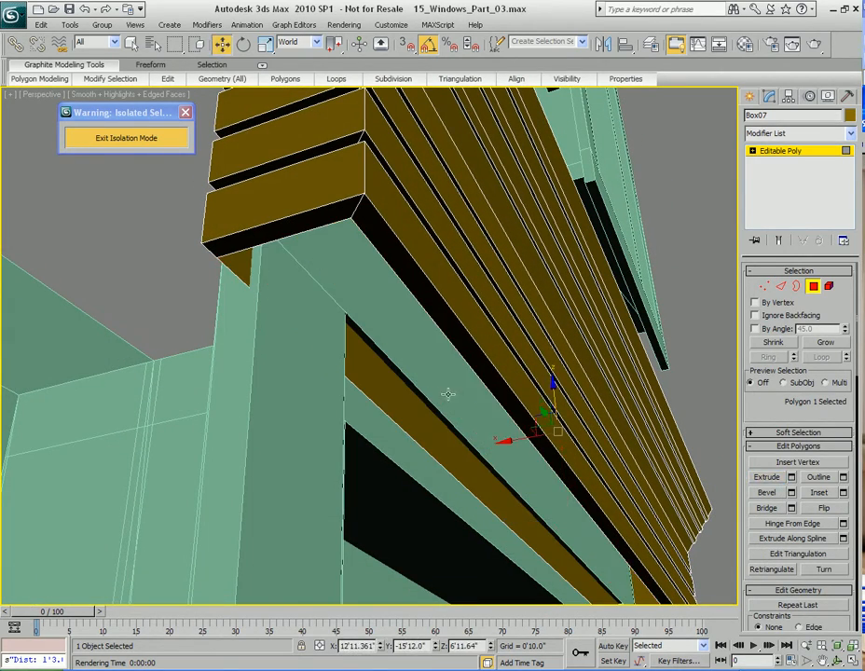
Move the recessed underside face back down along Z to make the hollow shallower
{"action": "middle_click_drag", "start_coordinate": [436, 396], "coordinate": [479, 426], "text": "alt"}
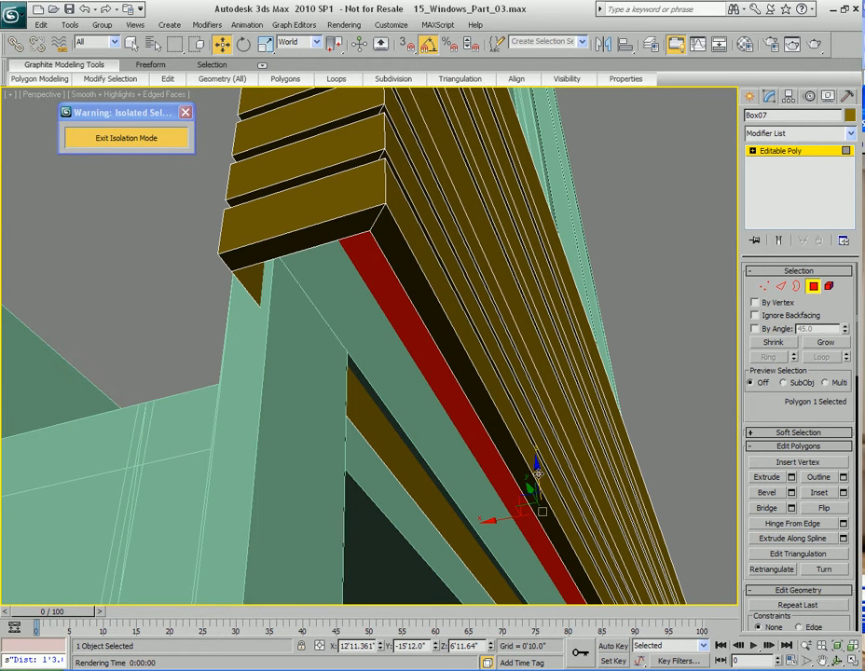
{"action": "left_click_drag", "start_coordinate": [538, 463], "coordinate": [538, 509]}
{"action": "middle_click_drag", "start_coordinate": [544, 540], "coordinate": [457, 463], "text": "alt"}
{"action": "middle_click_drag", "start_coordinate": [507, 481], "coordinate": [464, 468], "text": "alt"}
{"action": "key", "text": "q"}
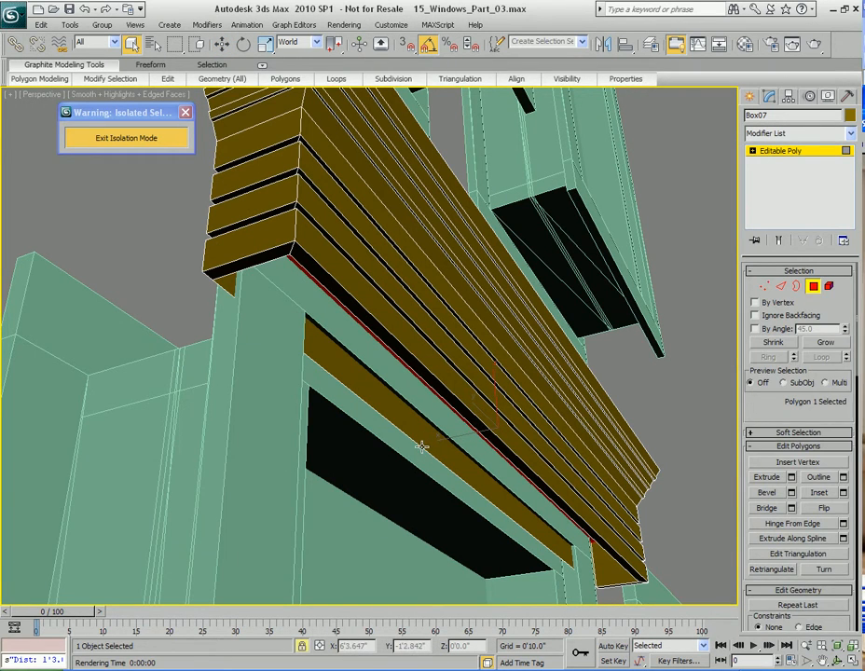
Select the back face of the hollow from behind the valance and delete it
{"action": "middle_click_drag", "start_coordinate": [418, 434], "coordinate": [482, 490], "text": "alt"}
{"action": "middle_click_drag", "start_coordinate": [519, 438], "coordinate": [440, 442], "text": "alt"}
{"action": "key", "text": "space"}
{"action": "left_click", "coordinate": [411, 398]}
{"action": "left_click", "coordinate": [420, 451]}
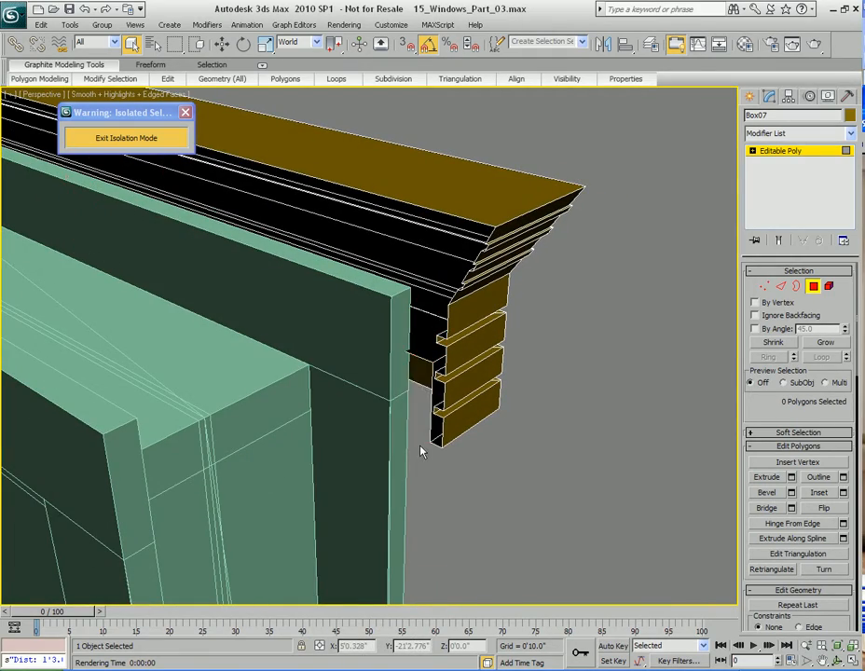
{"action": "middle_click_drag", "start_coordinate": [420, 457], "coordinate": [389, 525], "text": "alt"}
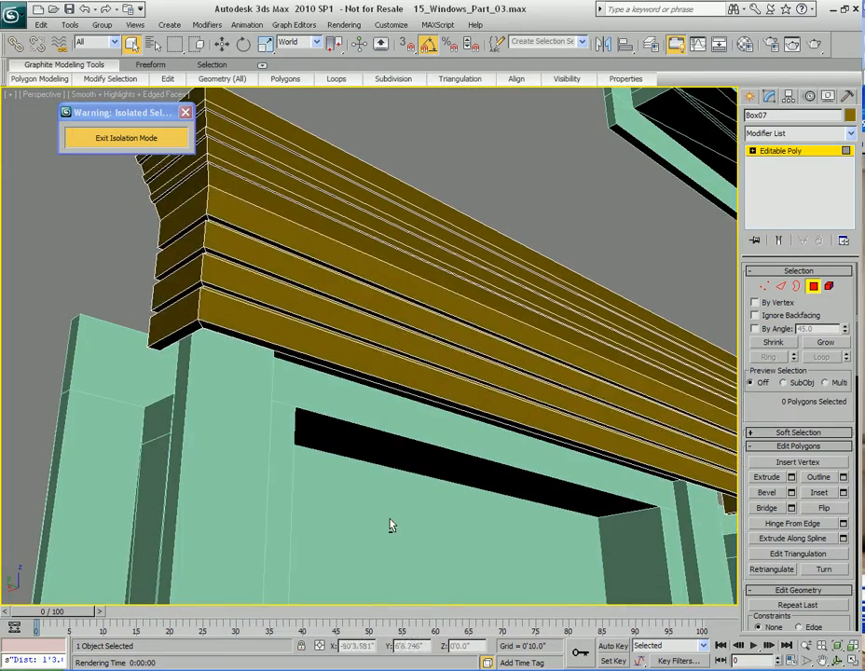
Relocate only the valance's pivot to the upper corner of the window's recessed opening, using vertex snap
{"action": "middle_click_drag", "start_coordinate": [394, 445], "coordinate": [346, 361], "text": "alt"}
{"action": "key", "text": "4"}
{"action": "key", "text": "w"}
{"action": "middle_click_drag", "start_coordinate": [474, 564], "coordinate": [405, 495], "text": "alt"}
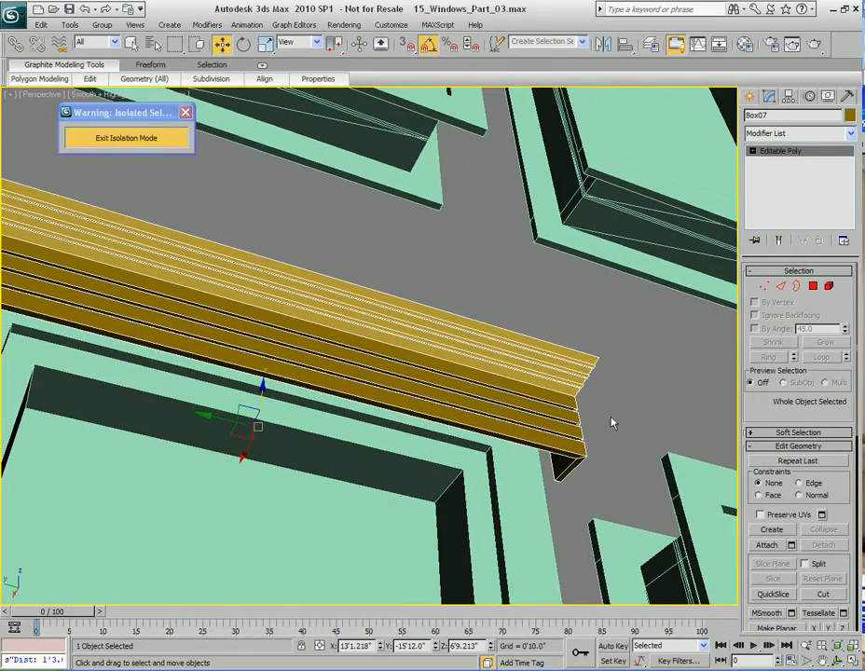
{"action": "left_click", "coordinate": [789, 97]}
{"action": "left_click", "coordinate": [799, 181]}
{"action": "middle_click_drag", "start_coordinate": [470, 443], "coordinate": [417, 419], "text": "alt"}
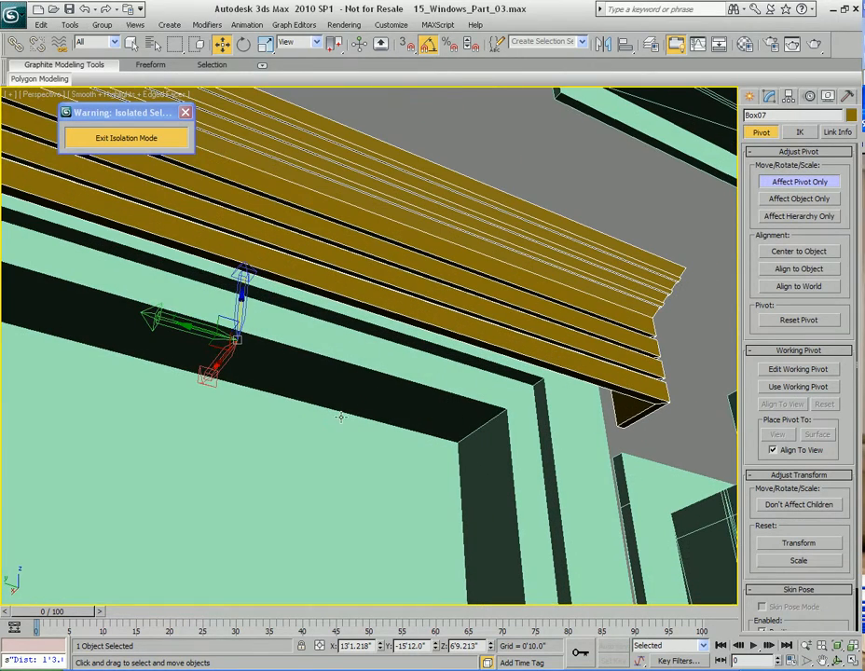
{"action": "mouse_move", "coordinate": [237, 340]}
{"action": "left_mouse_down"}
{"action": "mouse_move", "coordinate": [373, 371]}
{"action": "mouse_move", "coordinate": [437, 397]}
{"action": "mouse_move", "coordinate": [515, 402]}
{"action": "mouse_move", "coordinate": [508, 408]}
{"action": "left_mouse_up"}
{"action": "key", "text": "s"}
{"action": "left_click", "coordinate": [446, 398]}
Copy the valance from the middle lower window onto its right-hand neighbour, snapping it to the matching upper corner of the recess
{"action": "mouse_move", "coordinate": [403, 406]}
{"action": "middle_mouse_down"}
{"action": "mouse_move", "coordinate": [459, 407]}
{"action": "mouse_move", "coordinate": [431, 413]}
{"action": "mouse_move", "coordinate": [444, 436]}
{"action": "mouse_move", "coordinate": [355, 424]}
{"action": "mouse_move", "coordinate": [296, 366]}
{"action": "middle_mouse_up"}
{"action": "scroll", "coordinate": [432, 415], "scroll_direction": "down", "scroll_amount": 3}
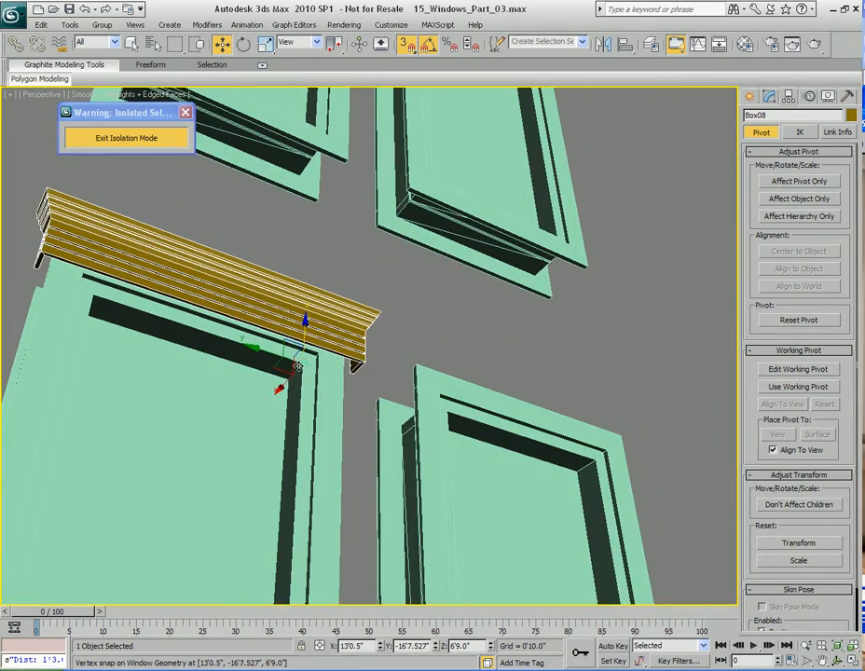
{"action": "key", "text": "s"}
{"action": "key", "text": "s"}
{"action": "mouse_move", "coordinate": [305, 363]}
{"action": "left_mouse_down", "text": "shift"}
{"action": "mouse_move", "coordinate": [490, 412]}
{"action": "mouse_move", "coordinate": [606, 456]}
{"action": "mouse_move", "coordinate": [595, 464]}
{"action": "left_mouse_up", "text": "shift"}
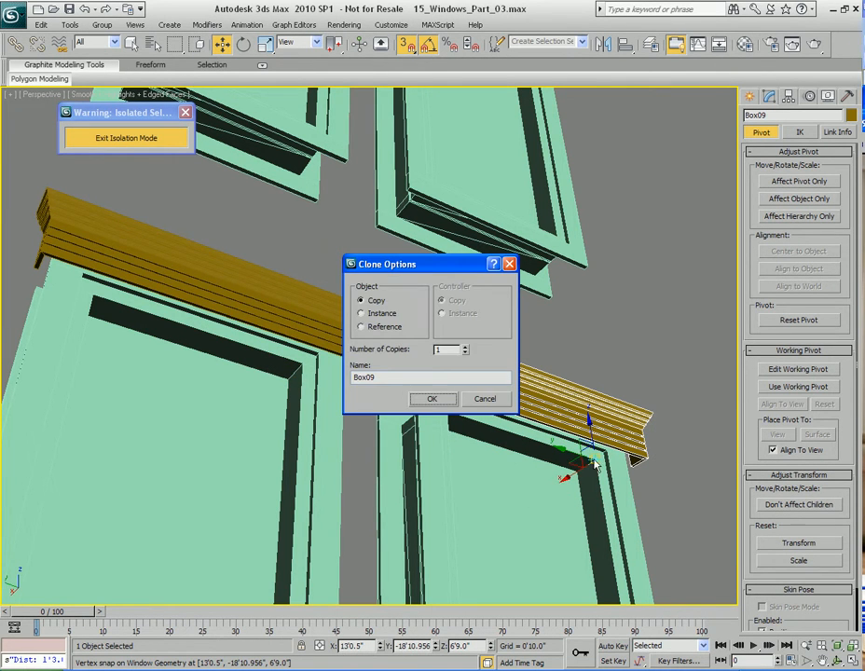
{"action": "left_click", "coordinate": [428, 404]}
Select the middle lower window's valance and copy it onto the left-hand lower window, snapped to the recess's upper corner
{"action": "mouse_move", "coordinate": [261, 393]}
{"action": "middle_mouse_down"}
{"action": "mouse_move", "coordinate": [513, 423]}
{"action": "mouse_move", "coordinate": [487, 423]}
{"action": "middle_mouse_up"}
{"action": "key", "text": "q"}
{"action": "left_click", "coordinate": [541, 359]}
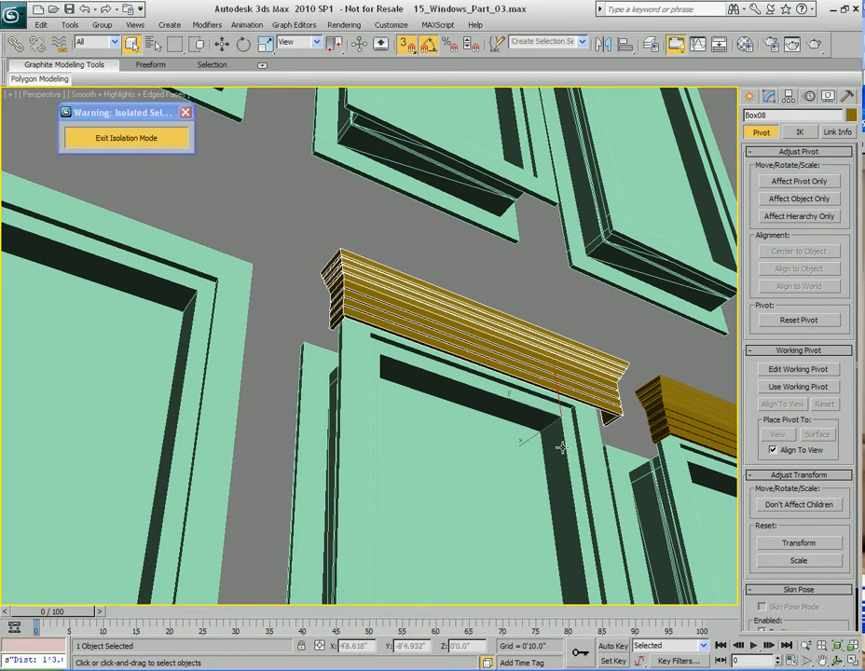
{"action": "key", "text": "w"}
{"action": "mouse_move", "coordinate": [561, 419]}
{"action": "left_mouse_down", "text": "shift"}
{"action": "mouse_move", "coordinate": [411, 408]}
{"action": "mouse_move", "coordinate": [205, 297]}
{"action": "left_mouse_up", "text": "shift"}
{"action": "left_click", "coordinate": [435, 400]}
{"action": "scroll", "coordinate": [297, 367], "scroll_direction": "down", "scroll_amount": 3}
{"action": "middle_click_drag", "start_coordinate": [305, 372], "coordinate": [419, 431]}
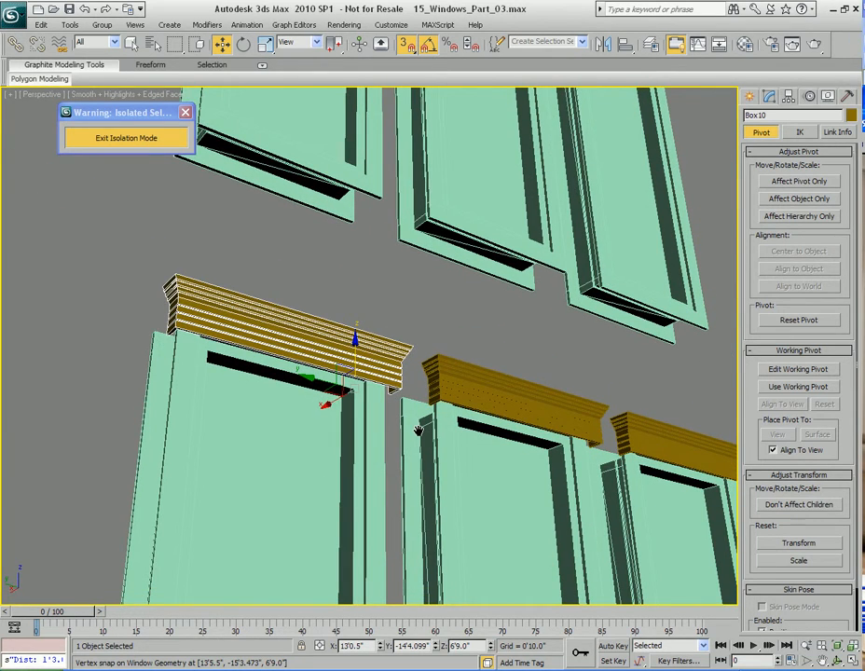
Copy the left lower window's valance up toward the top of the wide upper window beside the three narrow ones
{"action": "scroll", "coordinate": [418, 428], "scroll_direction": "down", "scroll_amount": 5}
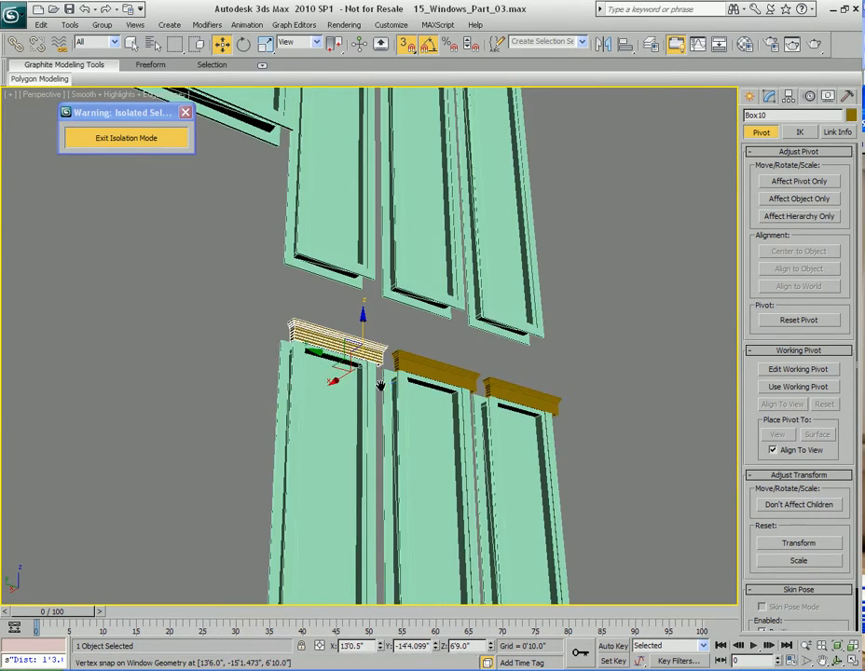
{"action": "middle_click_drag", "start_coordinate": [380, 387], "coordinate": [376, 435]}
{"action": "key", "text": "s"}
{"action": "mouse_move", "coordinate": [364, 371]}
{"action": "middle_mouse_down"}
{"action": "mouse_move", "coordinate": [354, 452]}
{"action": "mouse_move", "coordinate": [362, 453]}
{"action": "middle_mouse_up"}
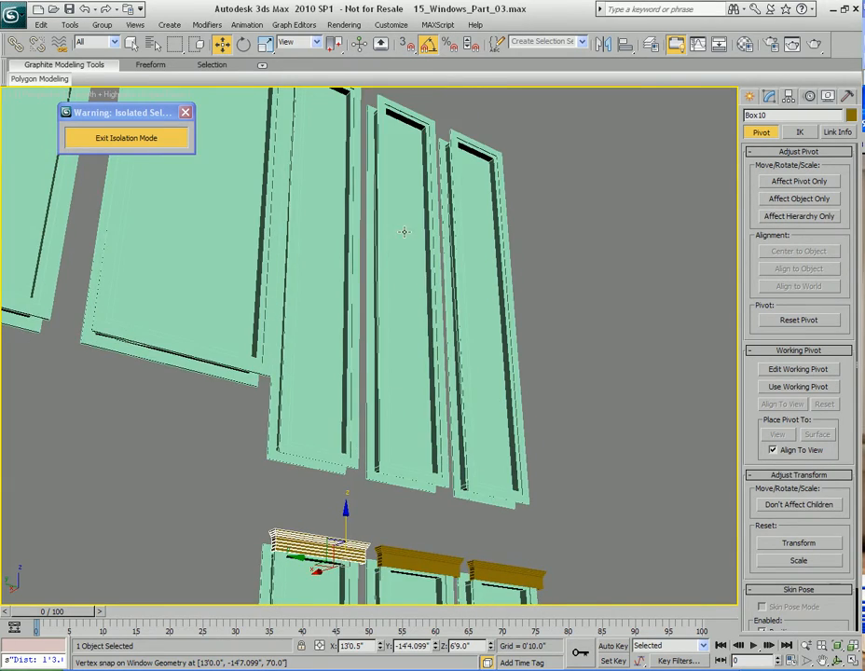
{"action": "scroll", "coordinate": [250, 492], "scroll_direction": "down", "scroll_amount": 5}
{"action": "middle_click_drag", "start_coordinate": [250, 492], "coordinate": [302, 485]}
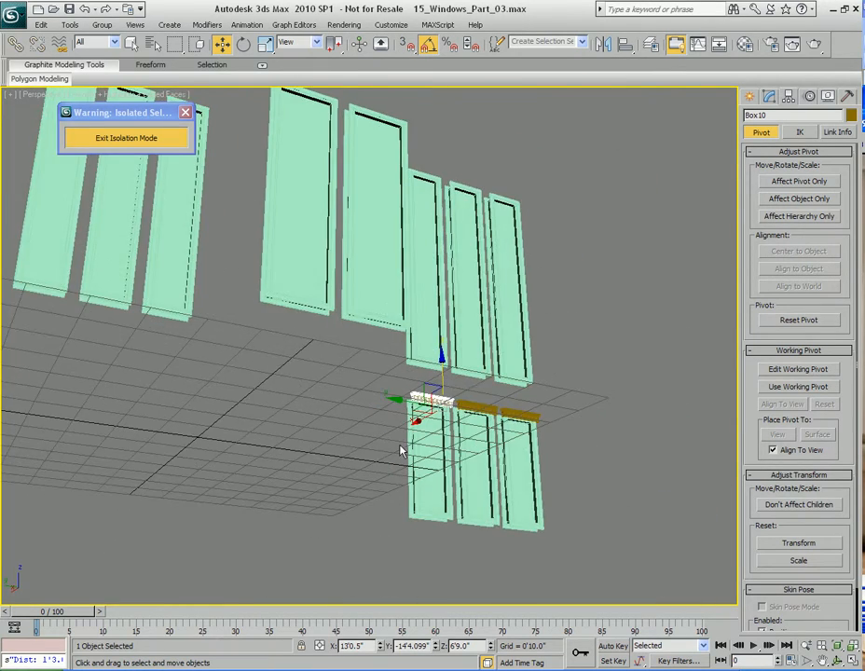
{"action": "middle_click_drag", "start_coordinate": [390, 435], "coordinate": [407, 438], "text": "alt"}
{"action": "scroll", "coordinate": [408, 438], "scroll_direction": "up", "scroll_amount": 5}
{"action": "middle_click_drag", "start_coordinate": [548, 531], "coordinate": [442, 498]}
{"action": "scroll", "coordinate": [418, 418], "scroll_direction": "up", "scroll_amount": 3}
{"action": "scroll", "coordinate": [436, 488], "scroll_direction": "down", "scroll_amount": 4}
{"action": "middle_click_drag", "start_coordinate": [409, 442], "coordinate": [420, 517]}
{"action": "middle_click_drag", "start_coordinate": [420, 517], "coordinate": [428, 506], "text": "alt"}
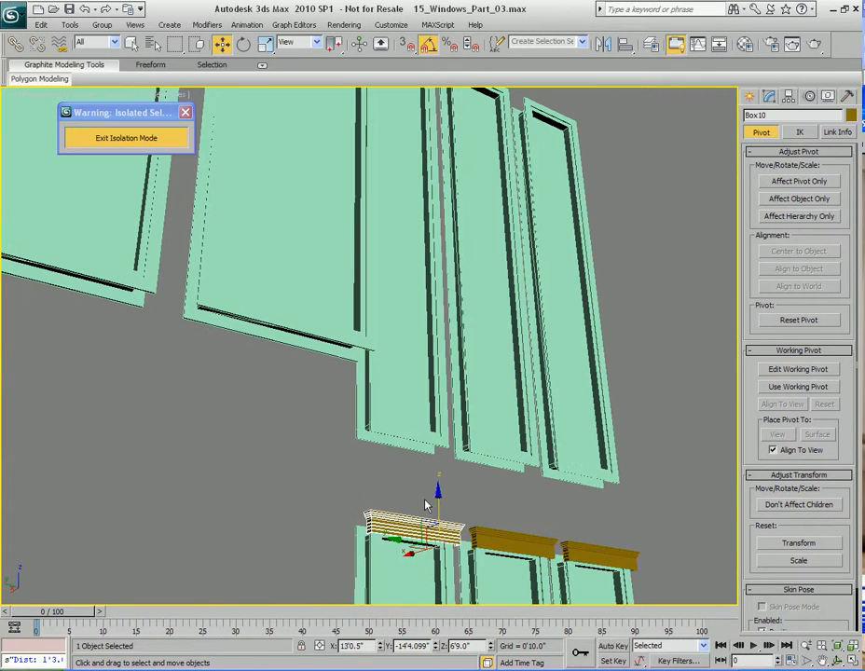
{"action": "mouse_move", "coordinate": [438, 546]}
{"action": "left_mouse_down", "text": "shift"}
{"action": "mouse_move", "coordinate": [334, 238]}
{"action": "mouse_move", "coordinate": [357, 178]}
{"action": "left_mouse_up", "text": "shift"}
{"action": "left_click", "coordinate": [431, 397]}
Move the new valance with vertex snap onto the upper right corner of the wide window's recess
{"action": "mouse_move", "coordinate": [401, 407]}
{"action": "middle_mouse_down", "text": "alt"}
{"action": "mouse_move", "coordinate": [380, 409]}
{"action": "mouse_move", "coordinate": [375, 419]}
{"action": "middle_mouse_up", "text": "alt"}
{"action": "key", "text": "s"}
{"action": "left_click_drag", "start_coordinate": [376, 419], "coordinate": [385, 166]}
{"action": "middle_click_drag", "start_coordinate": [379, 233], "coordinate": [403, 409]}
{"action": "scroll", "coordinate": [395, 407], "scroll_direction": "up", "scroll_amount": 4}
{"action": "middle_click_drag", "start_coordinate": [350, 406], "coordinate": [419, 394]}
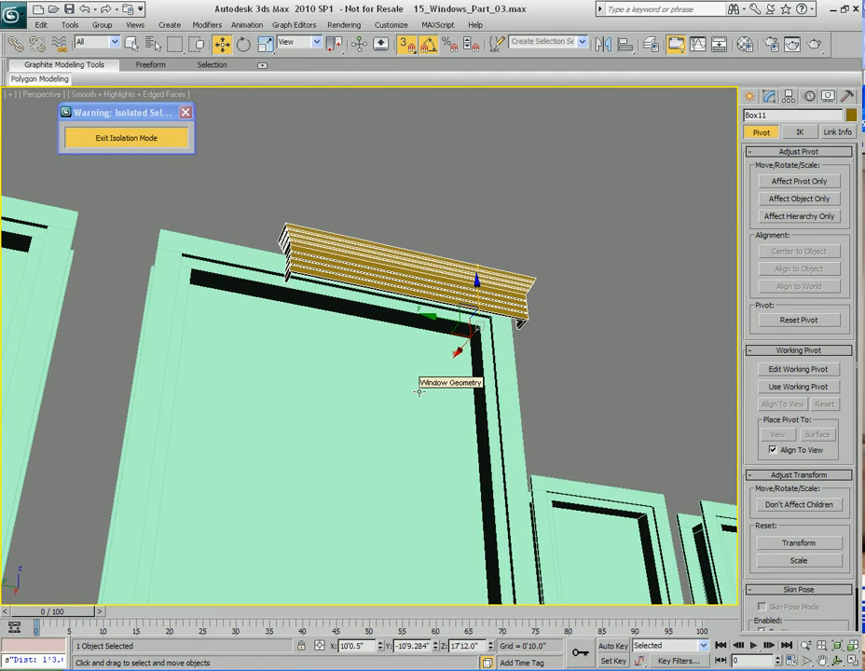
Examine how the copied valance's width compares with the wide upper window and with the other window groups
{"action": "middle_click_drag", "start_coordinate": [440, 436], "coordinate": [437, 434], "text": "alt"}
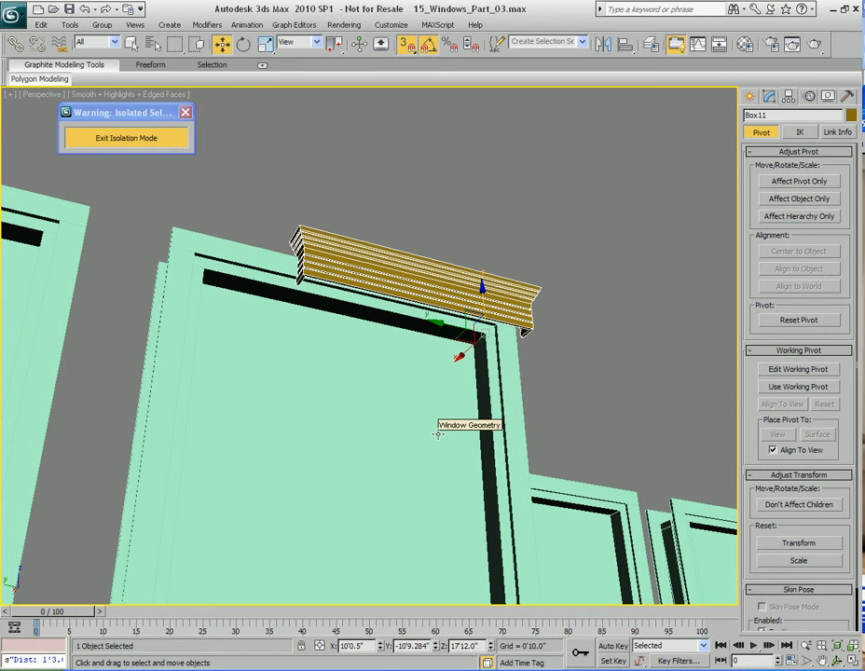
{"action": "middle_click_drag", "start_coordinate": [454, 420], "coordinate": [468, 436], "text": "alt"}
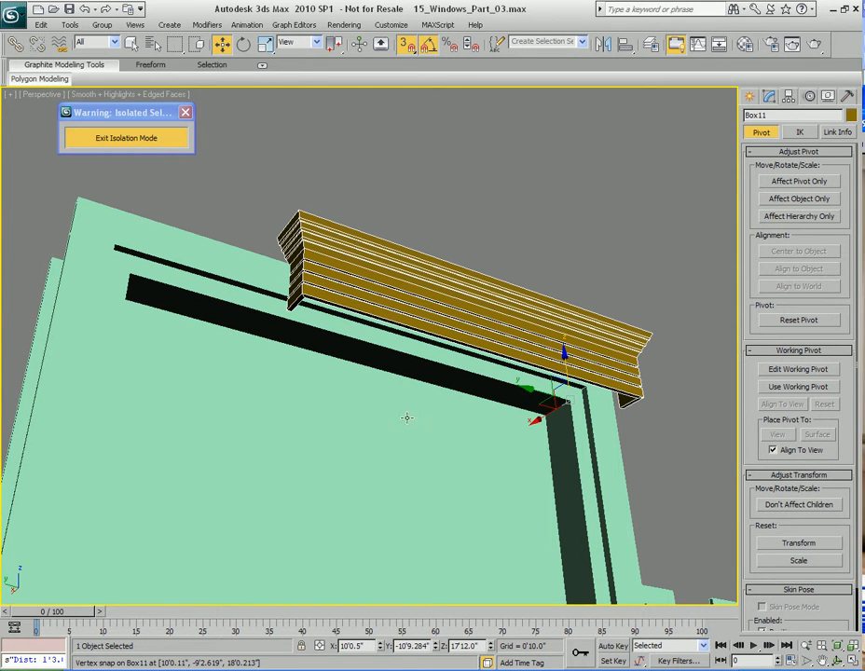
{"action": "scroll", "coordinate": [427, 418], "scroll_direction": "down", "scroll_amount": 10}
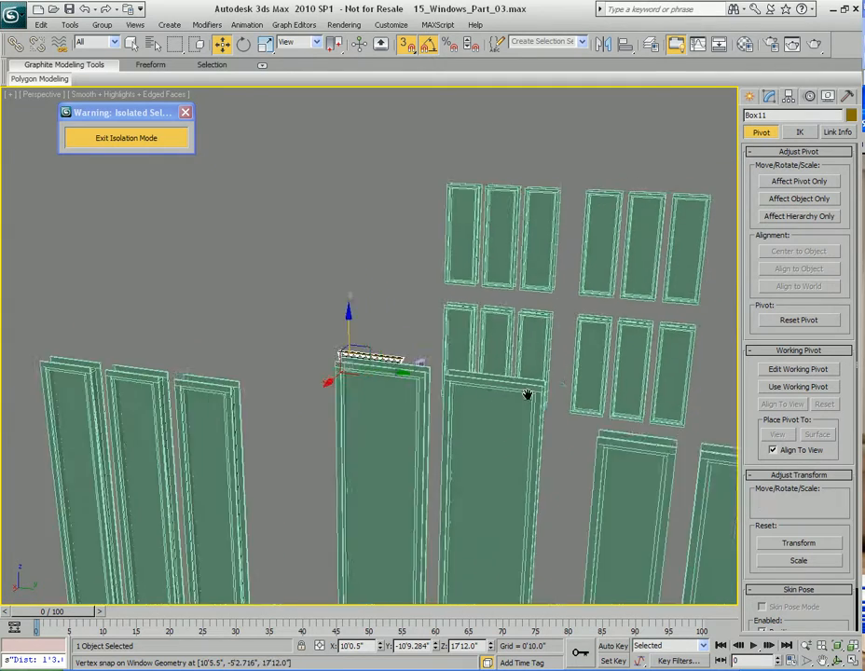
{"action": "middle_click_drag", "start_coordinate": [526, 395], "coordinate": [456, 305]}
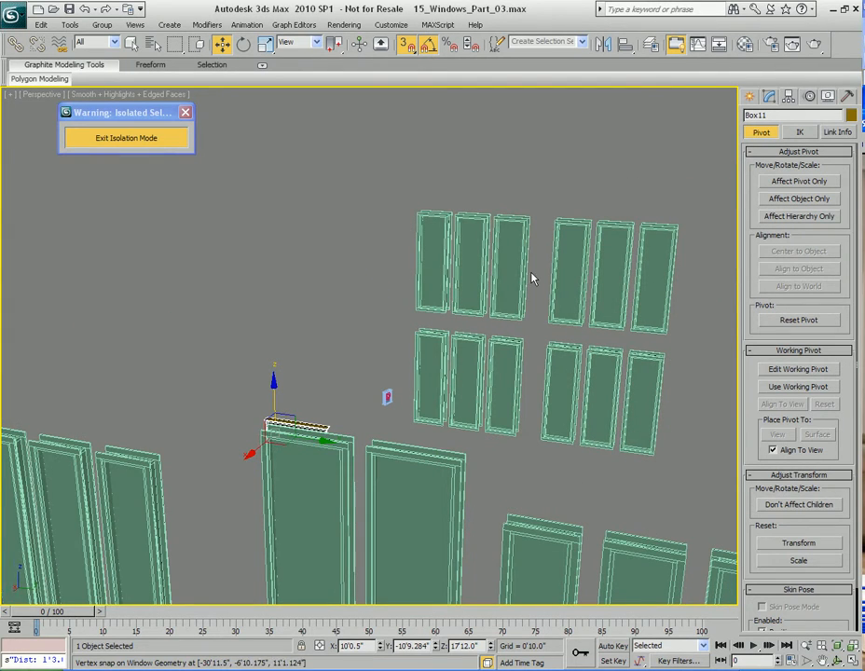
{"action": "middle_click_drag", "start_coordinate": [490, 440], "coordinate": [353, 492], "text": "alt"}
{"action": "scroll", "coordinate": [373, 419], "scroll_direction": "up", "scroll_amount": 10}
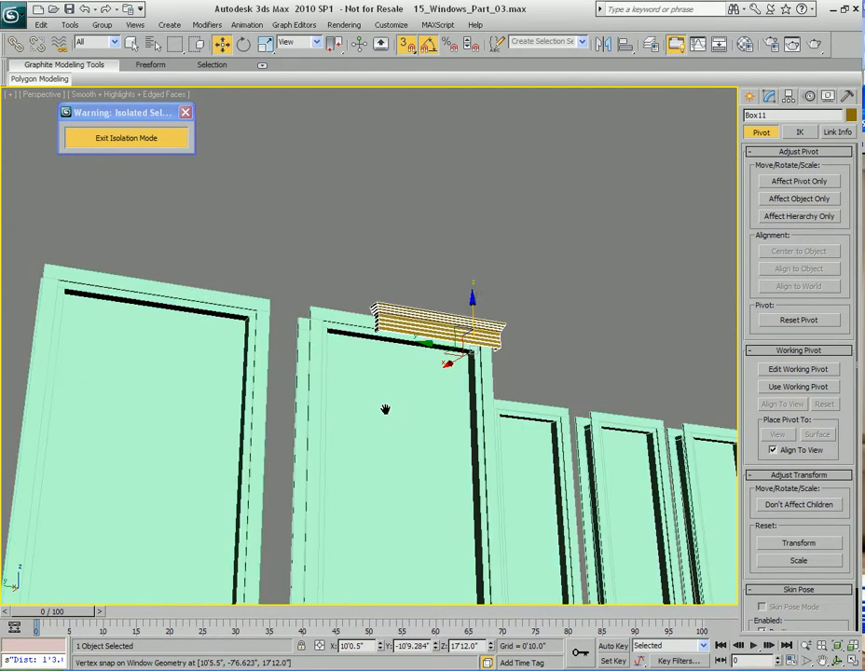
{"action": "middle_click_drag", "start_coordinate": [424, 448], "coordinate": [425, 444]}
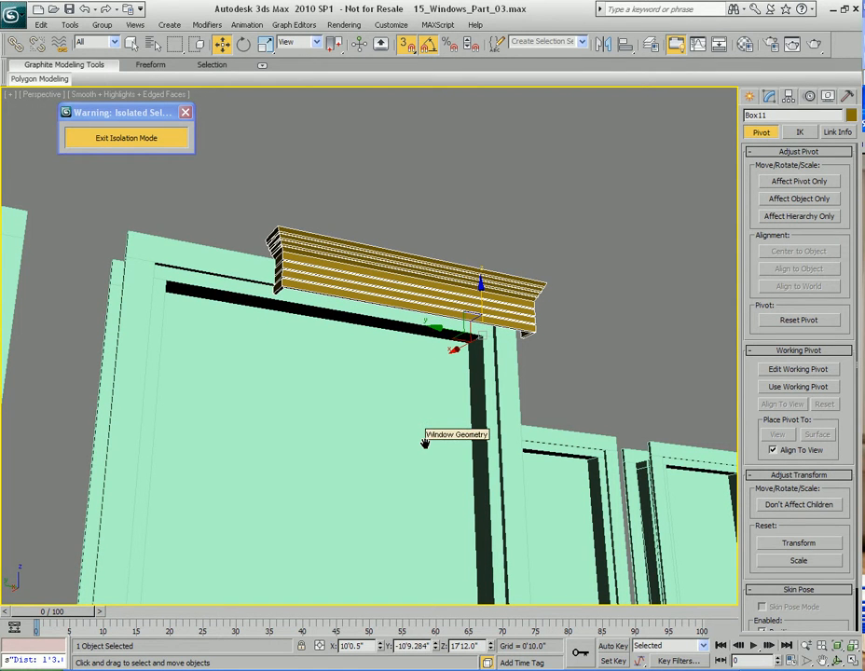
{"action": "mouse_move", "coordinate": [424, 443]}
{"action": "middle_mouse_down", "text": "alt"}
{"action": "mouse_move", "coordinate": [429, 456]}
{"action": "mouse_move", "coordinate": [420, 446]}
{"action": "middle_mouse_up", "text": "alt"}
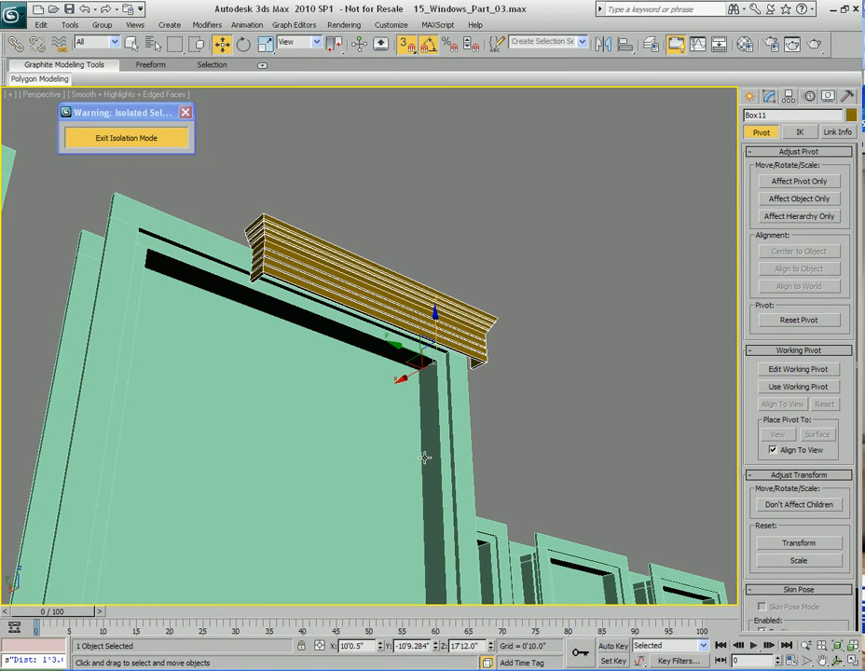
{"action": "middle_click_drag", "start_coordinate": [424, 455], "coordinate": [418, 448], "text": "alt"}
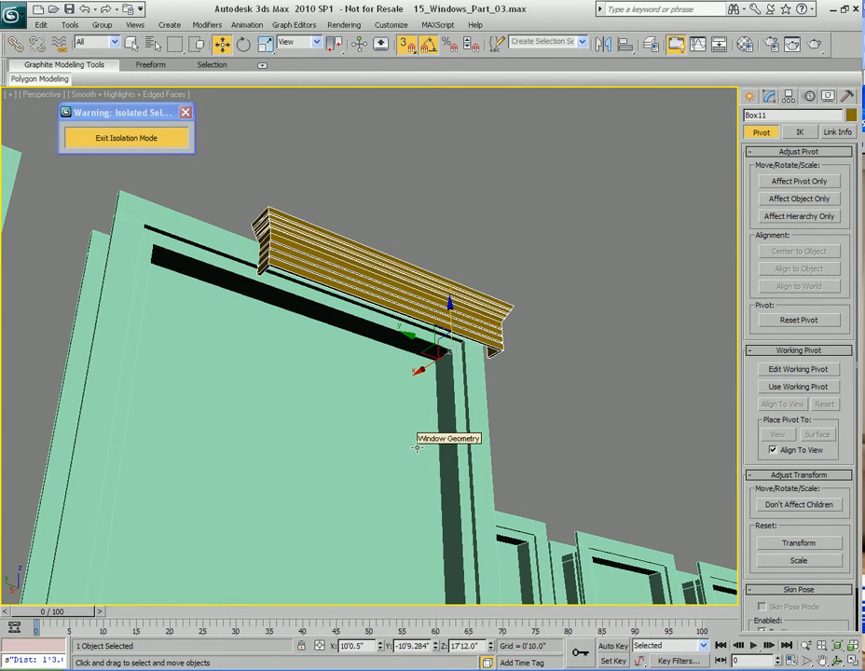
{"action": "scroll", "coordinate": [408, 510], "scroll_direction": "up", "scroll_amount": 4}
{"action": "middle_click_drag", "start_coordinate": [416, 439], "coordinate": [352, 391]}
{"action": "scroll", "coordinate": [351, 391], "scroll_direction": "down", "scroll_amount": 4}
{"action": "scroll", "coordinate": [424, 436], "scroll_direction": "down", "scroll_amount": 4}
Select the three lower valances together and copy them onto the three narrow upper windows using vertex snap
{"action": "key", "text": "q"}
{"action": "middle_click_drag", "start_coordinate": [480, 470], "coordinate": [426, 253]}
{"action": "scroll", "coordinate": [450, 473], "scroll_direction": "down", "scroll_amount": 2}
{"action": "left_click", "coordinate": [364, 461]}
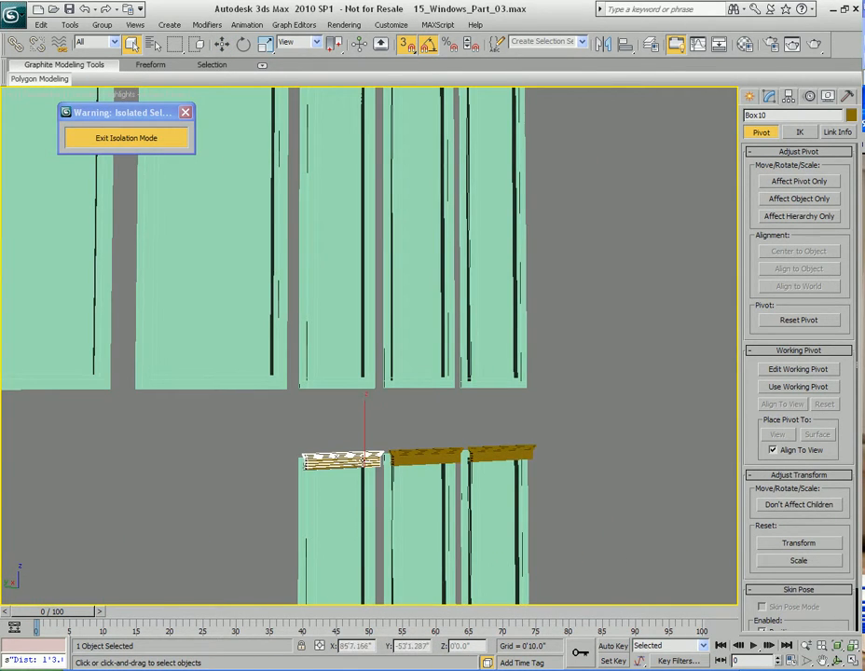
{"action": "left_click", "coordinate": [435, 456], "text": "ctrl"}
{"action": "left_click", "coordinate": [493, 451], "text": "ctrl"}
{"action": "key", "text": "w"}
{"action": "middle_click_drag", "start_coordinate": [492, 450], "coordinate": [421, 429], "text": "alt"}
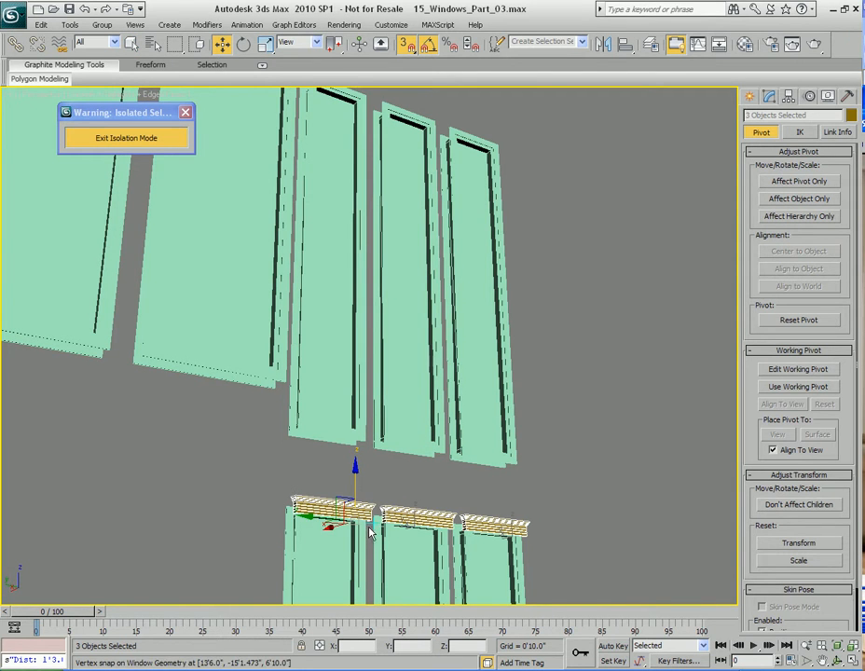
{"action": "key", "text": "s"}
{"action": "mouse_move", "coordinate": [375, 172]}
{"action": "left_mouse_down"}
{"action": "mouse_move", "coordinate": [360, 86]}
{"action": "mouse_move", "coordinate": [354, 99]}
{"action": "left_mouse_up"}
{"action": "left_click", "coordinate": [432, 401]}
Examine up close how the three copied valances sit on the narrow upper windows
{"action": "mouse_move", "coordinate": [397, 203]}
{"action": "middle_mouse_down"}
{"action": "mouse_move", "coordinate": [393, 256]}
{"action": "mouse_move", "coordinate": [359, 356]}
{"action": "middle_mouse_up"}
{"action": "scroll", "coordinate": [359, 356], "scroll_direction": "up", "scroll_amount": 3}
{"action": "scroll", "coordinate": [359, 357], "scroll_direction": "up", "scroll_amount": 8}
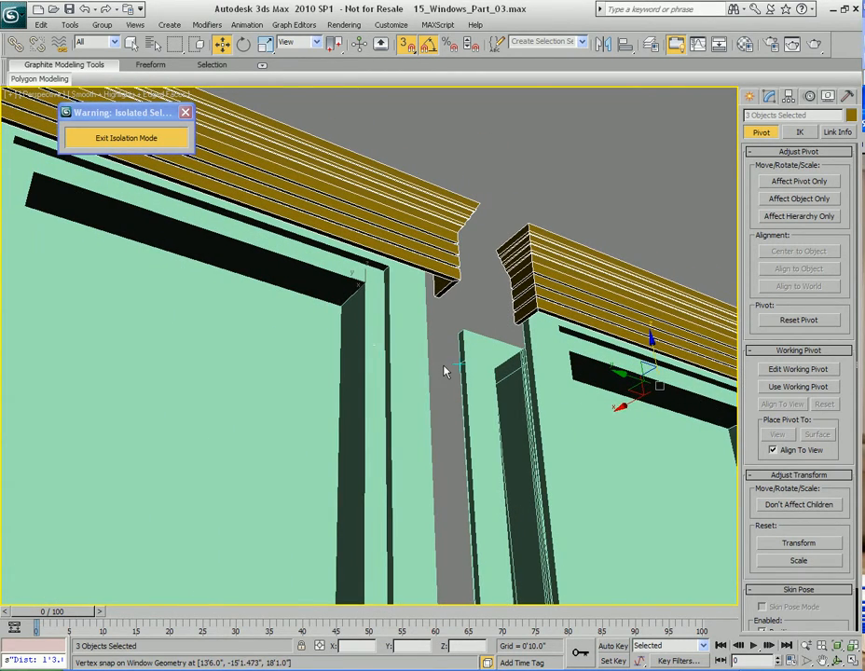
{"action": "middle_click_drag", "start_coordinate": [688, 378], "coordinate": [447, 362]}
{"action": "middle_click_drag", "start_coordinate": [546, 390], "coordinate": [484, 371]}
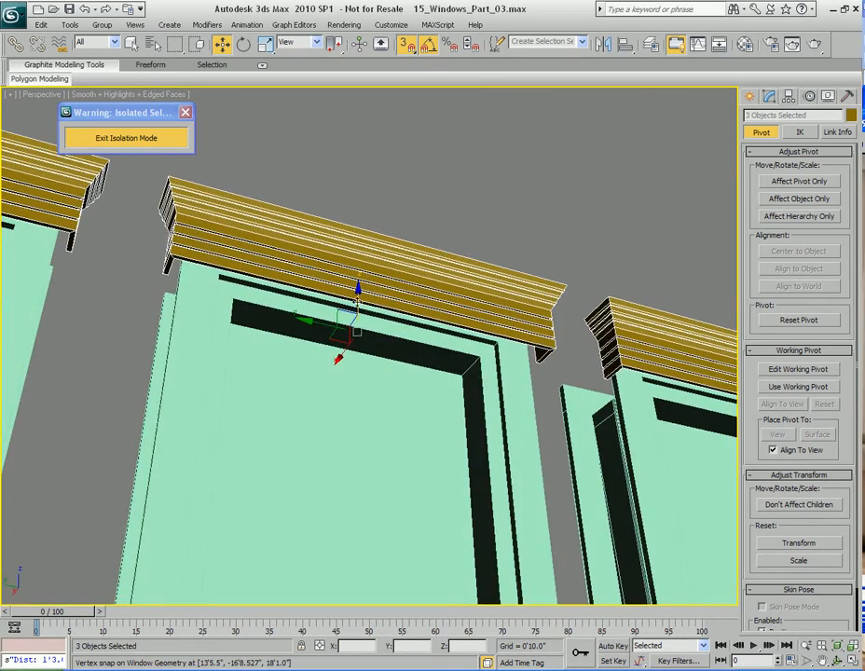
{"action": "middle_click_drag", "start_coordinate": [374, 368], "coordinate": [530, 396]}
{"action": "middle_click_drag", "start_coordinate": [241, 318], "coordinate": [425, 355]}
Select the valances on the three narrow upper windows one by one to check each copy's placement
{"action": "key", "text": "q"}
{"action": "left_click", "coordinate": [366, 246]}
{"action": "key", "text": "w"}
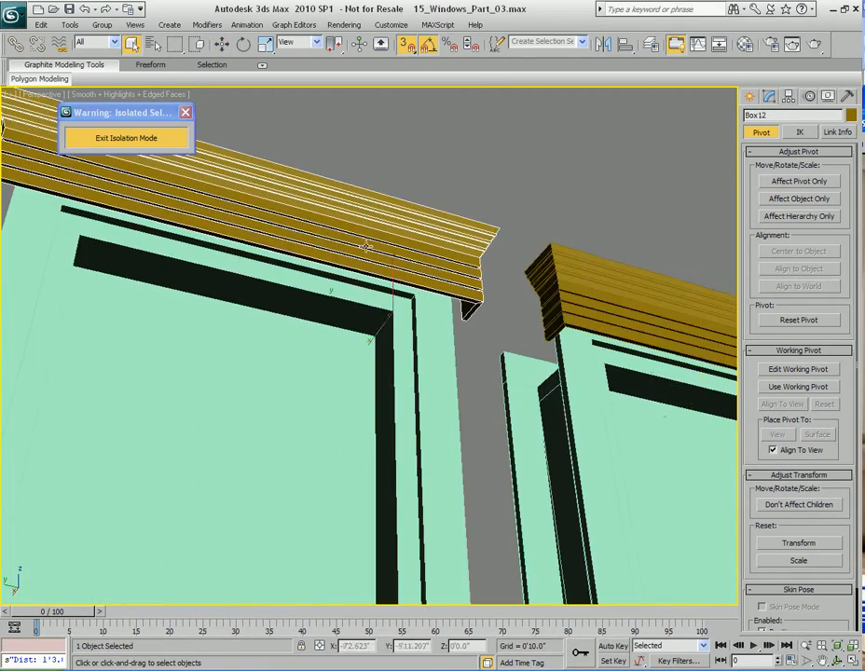
{"action": "scroll", "coordinate": [406, 347], "scroll_direction": "down", "scroll_amount": 3}
{"action": "key", "text": "q"}
{"action": "left_click", "coordinate": [506, 343]}
{"action": "key", "text": "w"}
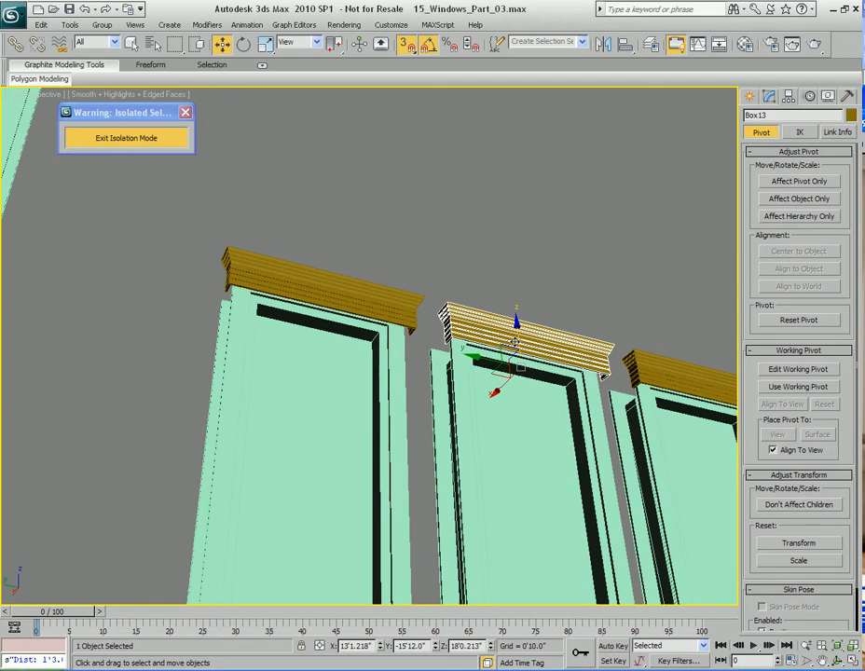
{"action": "middle_click_drag", "start_coordinate": [609, 408], "coordinate": [459, 380]}
{"action": "key", "text": "q"}
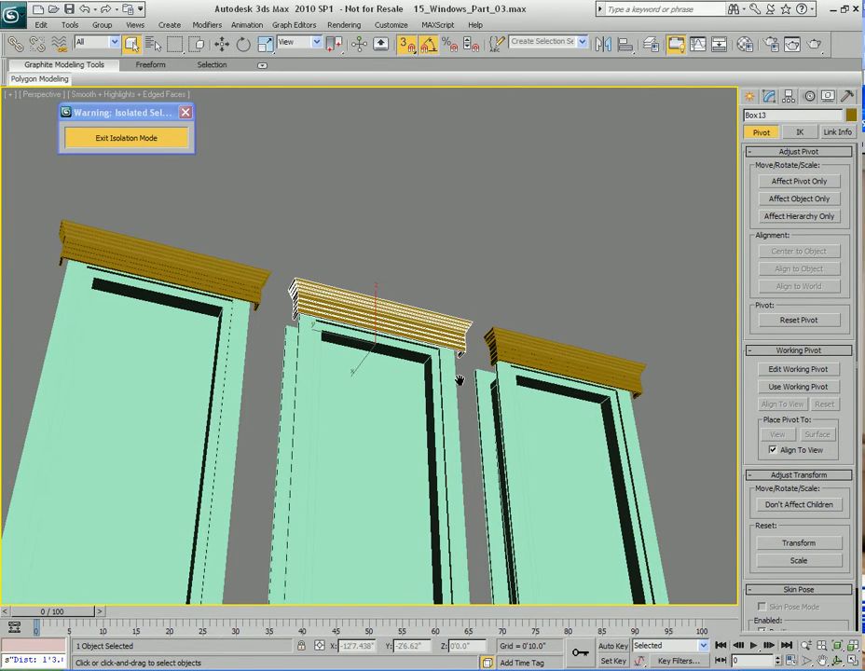
{"action": "left_click", "coordinate": [559, 364]}
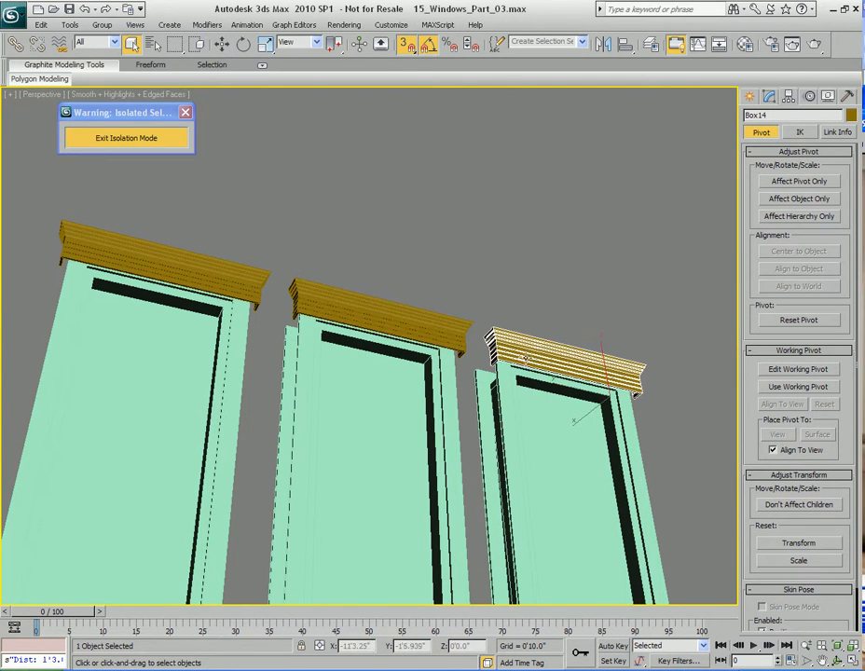
{"action": "middle_click_drag", "start_coordinate": [573, 413], "coordinate": [441, 364], "text": "alt"}
{"action": "mouse_move", "coordinate": [395, 319]}
{"action": "middle_mouse_down", "text": "alt"}
{"action": "mouse_move", "coordinate": [425, 313]}
{"action": "mouse_move", "coordinate": [441, 504]}
{"action": "mouse_move", "coordinate": [379, 311]}
{"action": "mouse_move", "coordinate": [402, 321]}
{"action": "middle_mouse_up", "text": "alt"}
{"action": "key", "text": "w"}
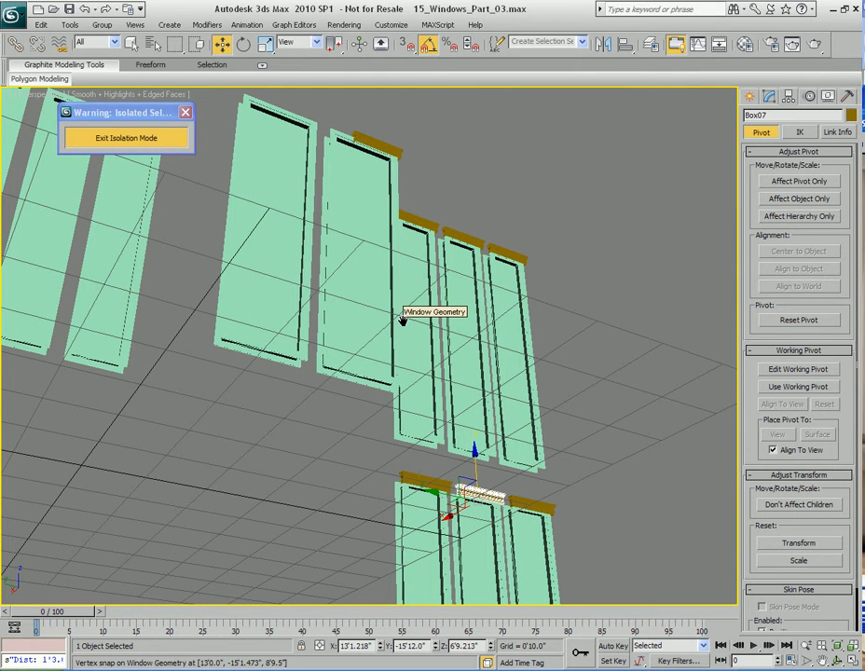
Select the valance on the wide upper window and examine how far it falls short of the frame
{"action": "middle_click_drag", "start_coordinate": [402, 320], "coordinate": [461, 370], "text": "alt"}
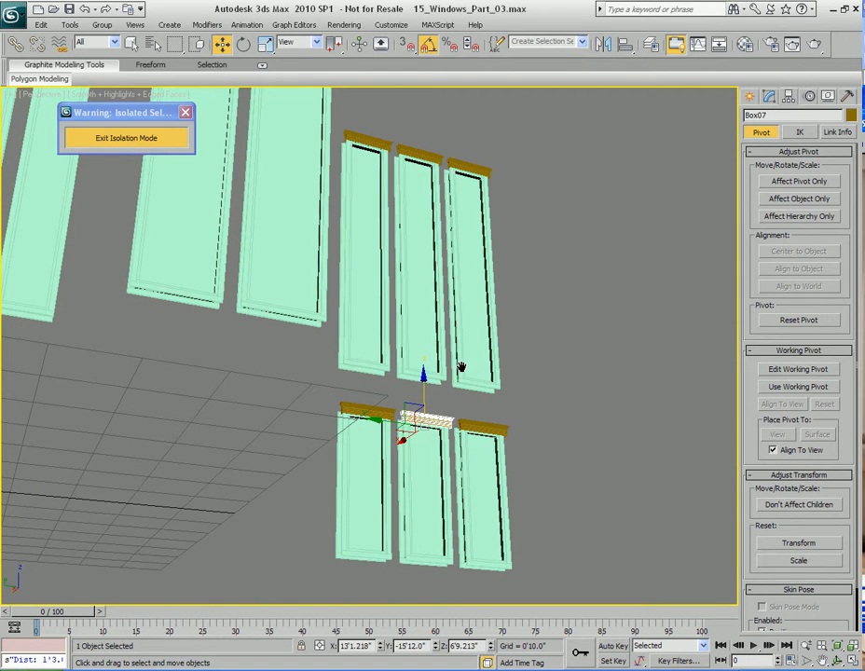
{"action": "middle_click_drag", "start_coordinate": [408, 366], "coordinate": [482, 468], "text": "alt"}
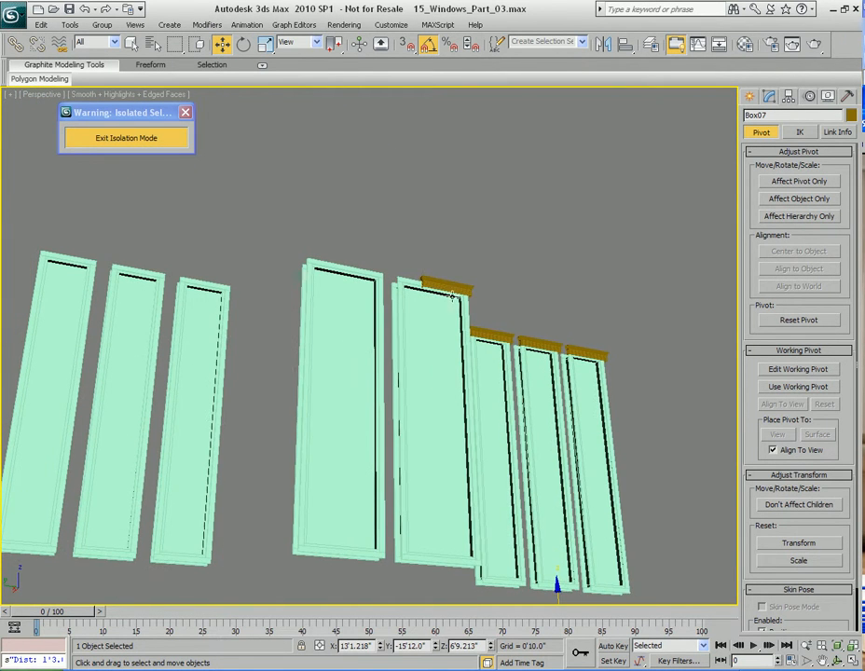
{"action": "left_click", "coordinate": [447, 285]}
{"action": "scroll", "coordinate": [382, 401], "scroll_direction": "up", "scroll_amount": 10}
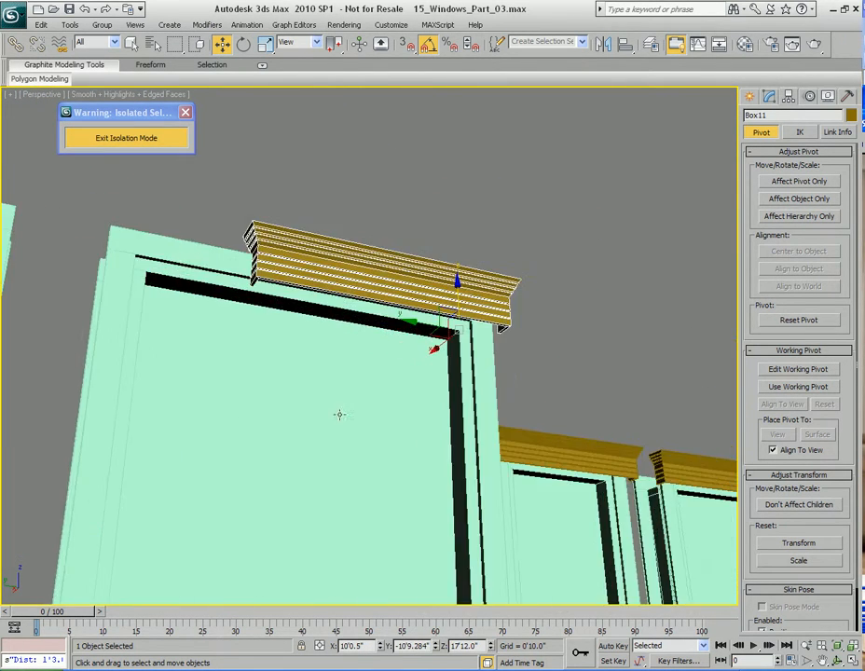
{"action": "scroll", "coordinate": [401, 401], "scroll_direction": "down", "scroll_amount": 10}
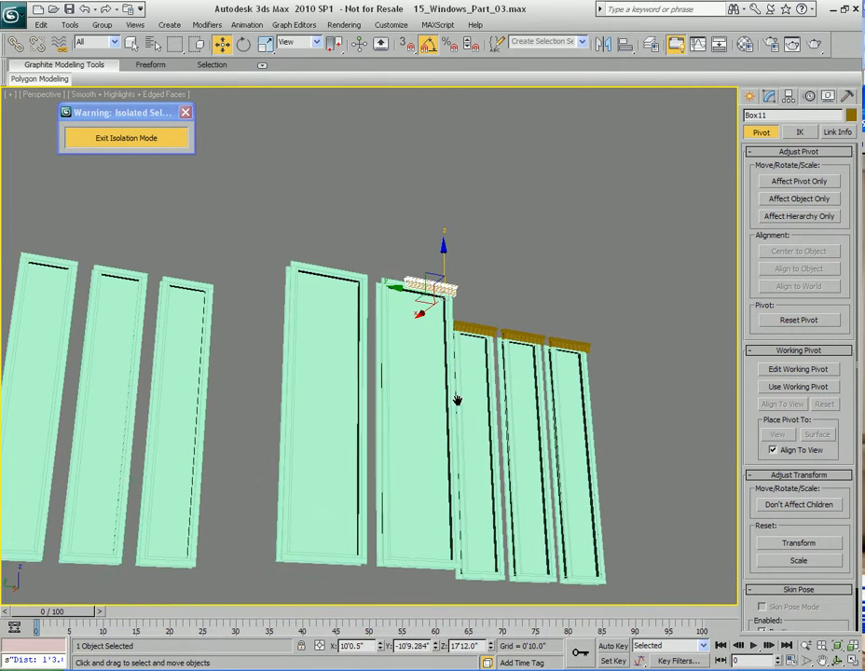
Copy the valance of the leftmost narrow upper window onto the nearest window of the separate three-window group beyond the wide windows
{"action": "key", "text": "q"}
{"action": "left_click", "coordinate": [477, 329]}
{"action": "key", "text": "w"}
{"action": "mouse_move", "coordinate": [486, 337]}
{"action": "left_mouse_down", "text": "shift"}
{"action": "mouse_move", "coordinate": [200, 298]}
{"action": "mouse_move", "coordinate": [194, 284]}
{"action": "left_mouse_up", "text": "shift"}
{"action": "key", "text": "s"}
{"action": "left_click", "coordinate": [431, 400]}
Copy the new valance onto the remaining windows of the same three-window group, snapping each to the recess's upper corner
{"action": "key", "text": "z"}
{"action": "mouse_move", "coordinate": [279, 400]}
{"action": "middle_mouse_down", "text": "alt"}
{"action": "mouse_move", "coordinate": [295, 400]}
{"action": "mouse_move", "coordinate": [288, 376]}
{"action": "mouse_move", "coordinate": [475, 430]}
{"action": "middle_mouse_up", "text": "alt"}
{"action": "scroll", "coordinate": [288, 375], "scroll_direction": "down", "scroll_amount": 3}
{"action": "left_click_drag", "start_coordinate": [597, 417], "coordinate": [341, 347], "text": "shift"}
{"action": "key", "text": "s"}
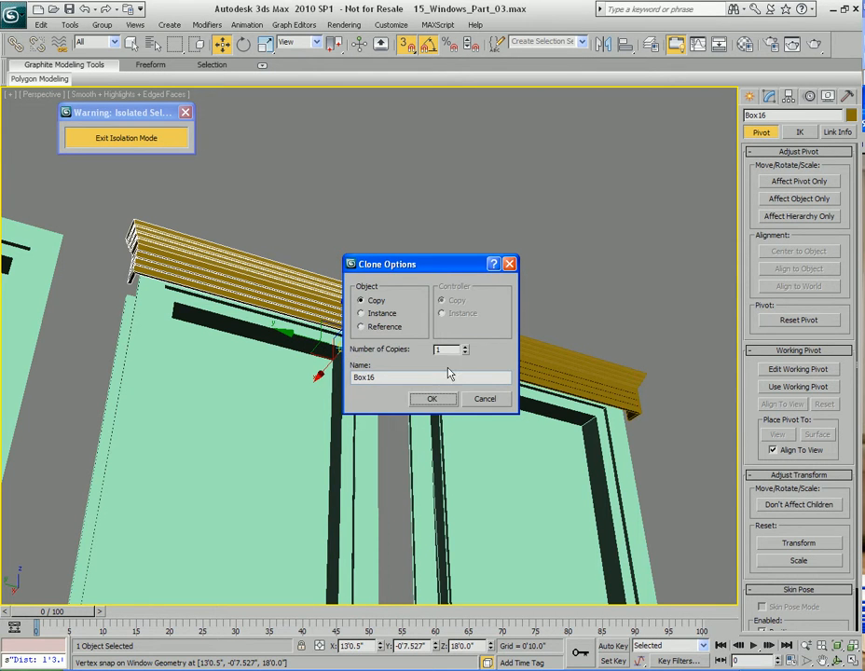
{"action": "left_click", "coordinate": [439, 404]}
{"action": "middle_click_drag", "start_coordinate": [308, 387], "coordinate": [401, 401]}
{"action": "scroll", "coordinate": [402, 401], "scroll_direction": "down", "scroll_amount": 3}
Add a Slice modifier to the short valance on the first wide upper window
{"action": "middle_click_drag", "start_coordinate": [512, 428], "coordinate": [216, 362]}
{"action": "key", "text": "q"}
{"action": "middle_click_drag", "start_coordinate": [589, 365], "coordinate": [284, 345]}
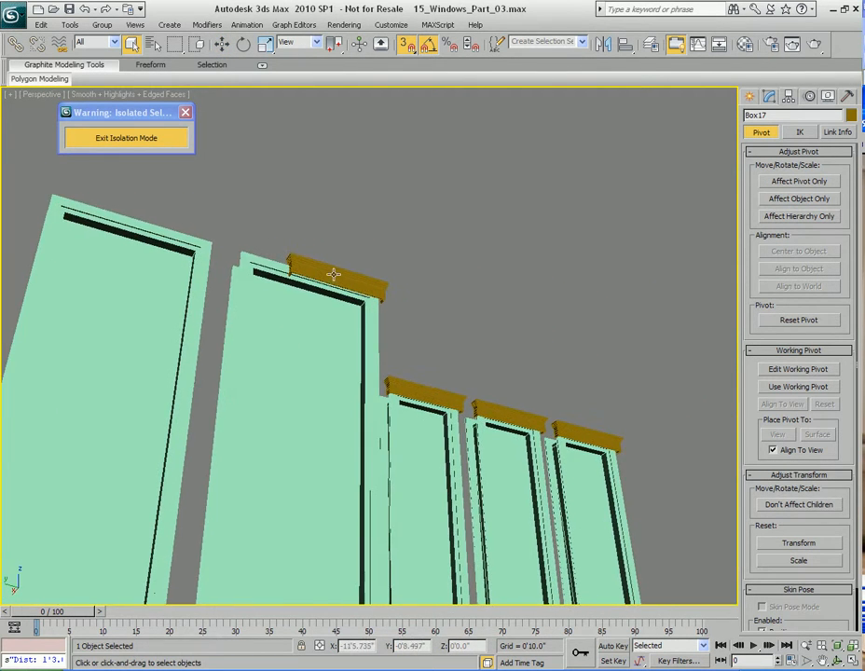
{"action": "left_click", "coordinate": [332, 276]}
{"action": "key", "text": "z"}
{"action": "middle_click_drag", "start_coordinate": [301, 414], "coordinate": [382, 368]}
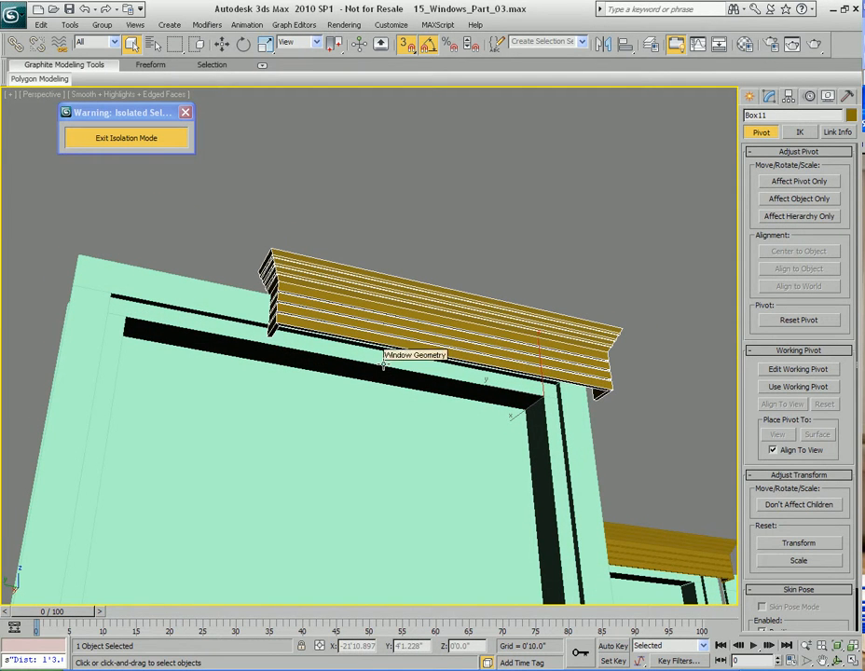
{"action": "key", "text": "2"}
{"action": "key", "text": "2"}
{"action": "left_click", "coordinate": [202, 28]}
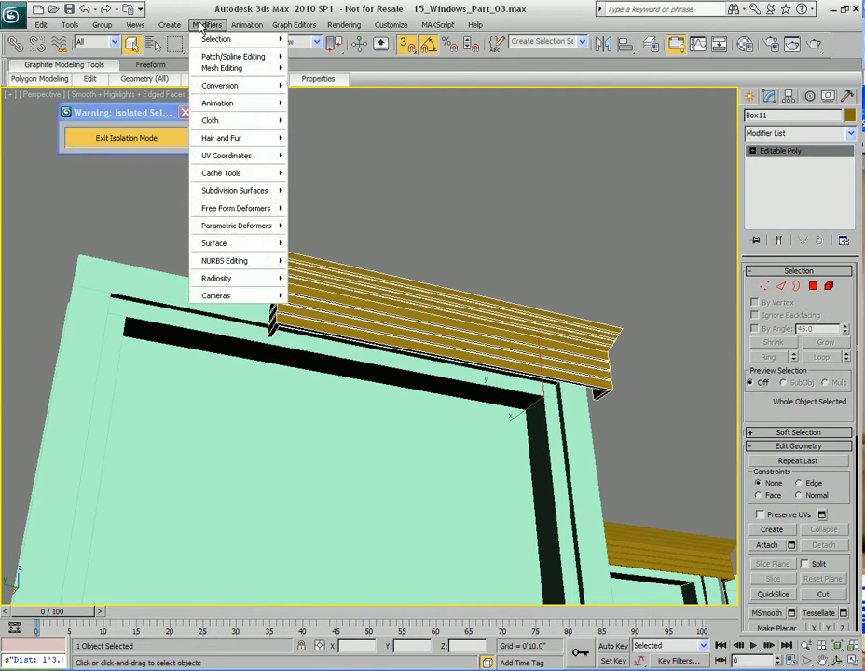
{"action": "left_click", "coordinate": [201, 28]}
{"action": "left_click", "coordinate": [849, 135]}
{"action": "scroll", "coordinate": [791, 279], "scroll_direction": "down", "scroll_amount": 3}
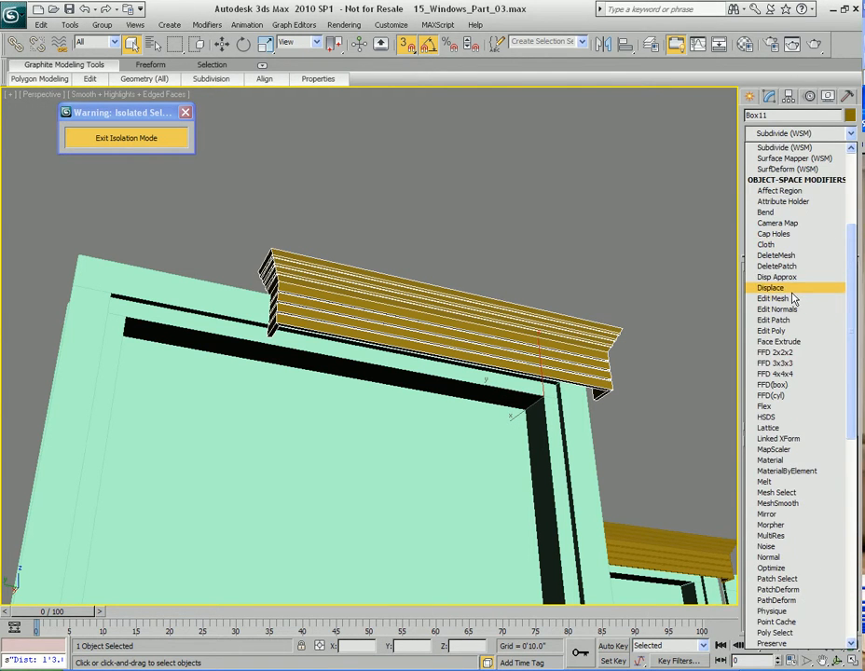
{"action": "scroll", "coordinate": [792, 308], "scroll_direction": "down", "scroll_amount": 2}
{"action": "scroll", "coordinate": [793, 312], "scroll_direction": "down", "scroll_amount": 5}
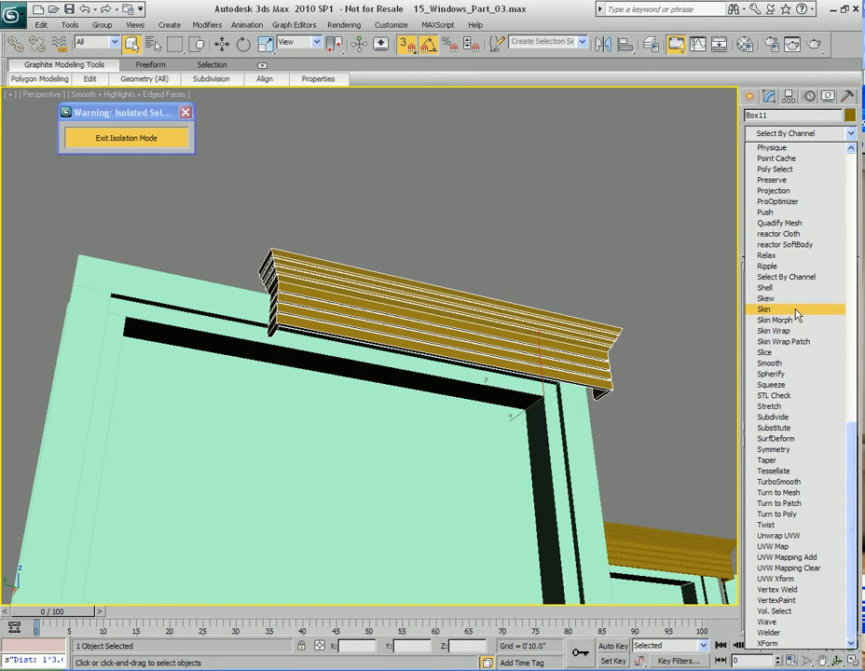
{"action": "left_click", "coordinate": [773, 349]}
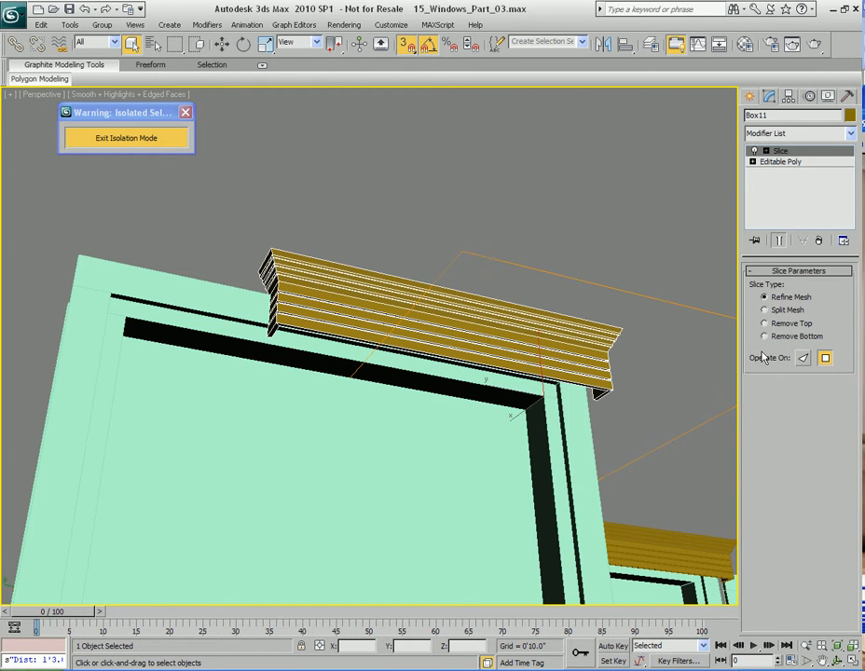
Rotate the slice plane 90° about X and move it along Y to about the middle of the wide window's valance
{"action": "left_click", "coordinate": [795, 161]}
{"action": "key", "text": "e"}
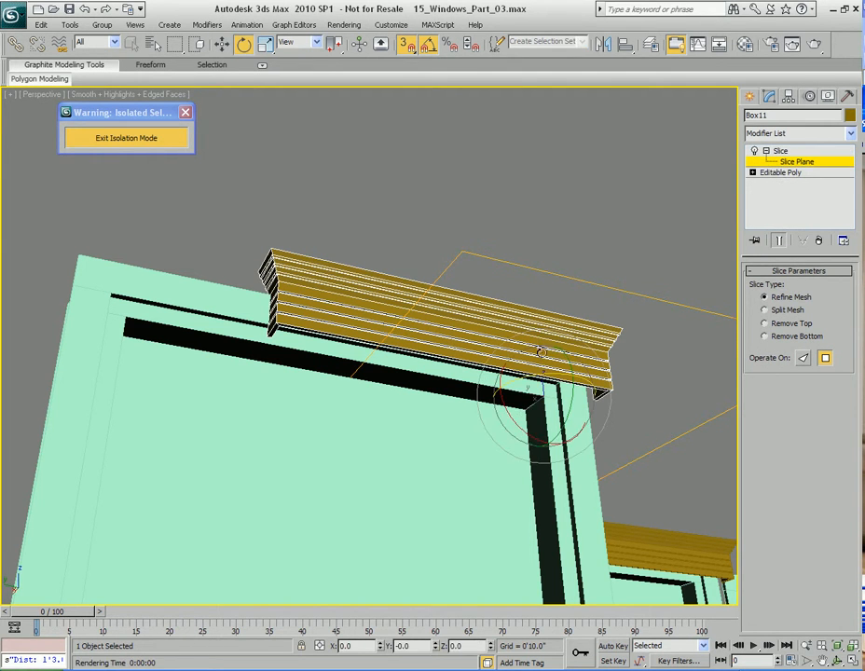
{"action": "left_click_drag", "start_coordinate": [504, 407], "coordinate": [500, 382]}
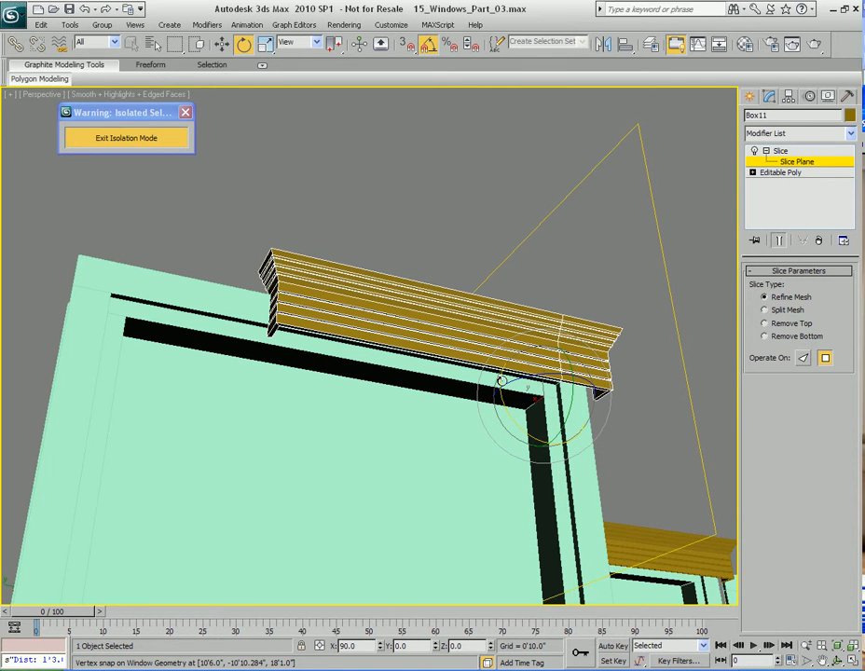
{"action": "middle_click_drag", "start_coordinate": [500, 380], "coordinate": [522, 359], "text": "alt"}
{"action": "key", "text": "w"}
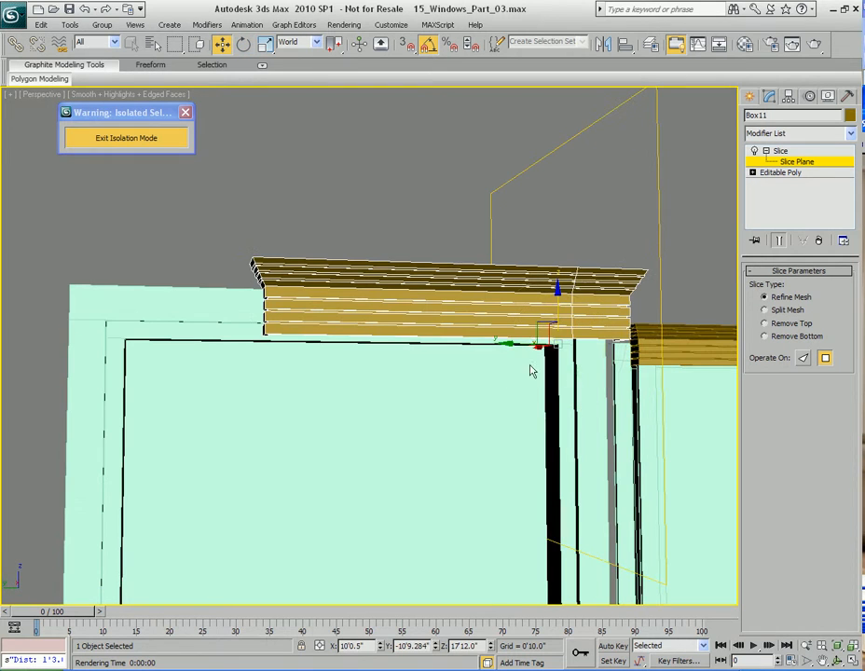
{"action": "left_click_drag", "start_coordinate": [519, 346], "coordinate": [361, 341]}
{"action": "middle_click_drag", "start_coordinate": [362, 341], "coordinate": [442, 345], "text": "alt"}
Set the slice type to Remove Bottom and collapse the wide window's valance back to an editable poly
{"action": "right_click", "coordinate": [803, 203]}
{"action": "key", "text": "Escape"}
{"action": "left_click", "coordinate": [765, 322]}
{"action": "left_click", "coordinate": [797, 336]}
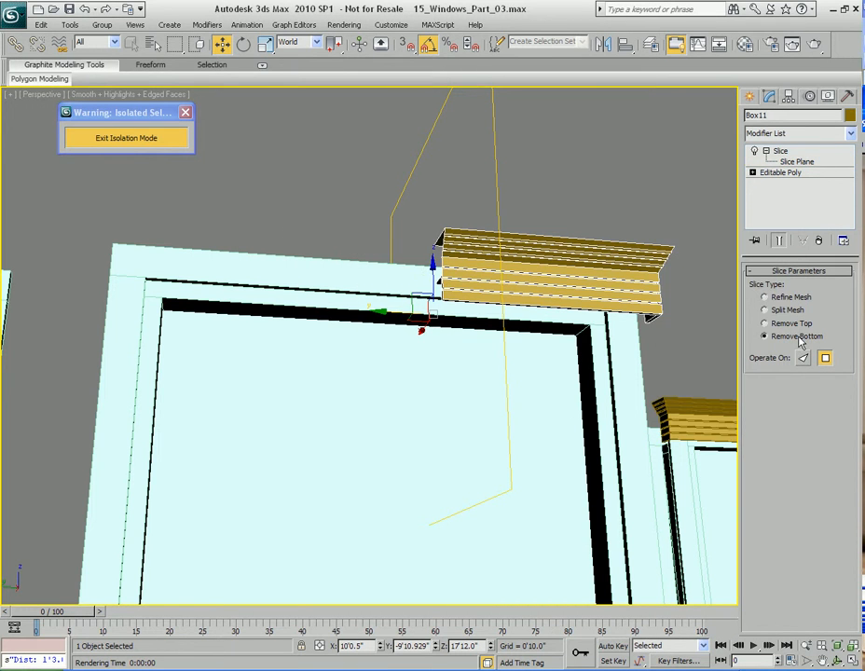
{"action": "right_click", "coordinate": [791, 200]}
{"action": "left_click", "coordinate": [731, 311]}
Mirror the cut valance half across Y as a copy and place a clone of it at the window's opposite upper corner
{"action": "middle_click_drag", "start_coordinate": [531, 277], "coordinate": [589, 233]}
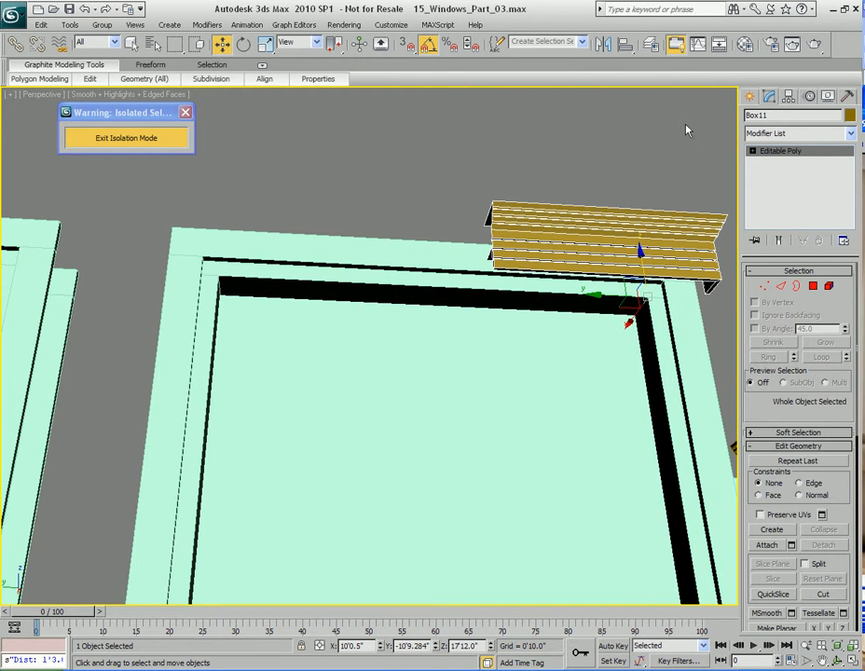
{"action": "left_click", "coordinate": [607, 47]}
{"action": "left_click", "coordinate": [410, 444]}
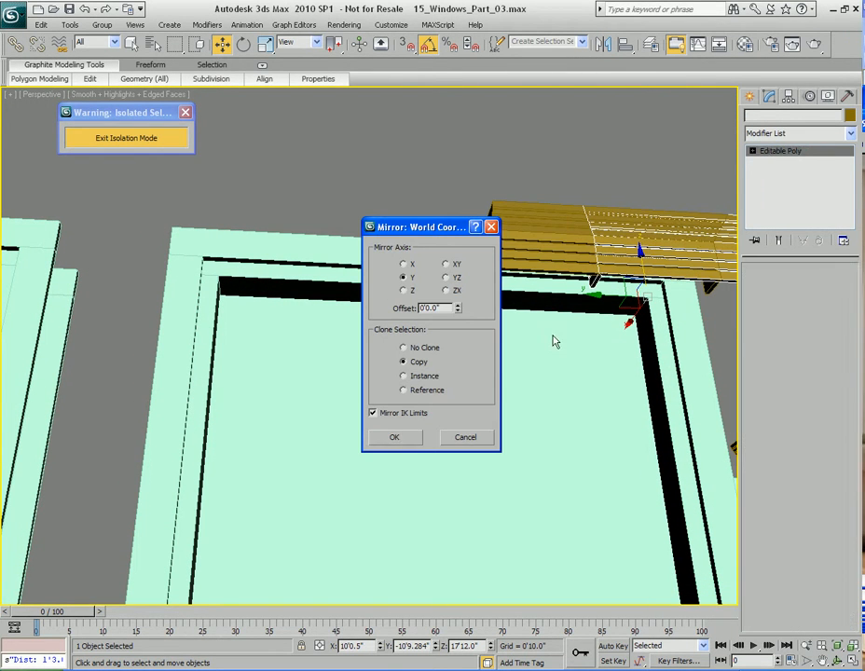
{"action": "middle_click_drag", "start_coordinate": [618, 318], "coordinate": [645, 358]}
{"action": "mouse_move", "coordinate": [672, 339]}
{"action": "left_mouse_down", "text": "shift"}
{"action": "mouse_move", "coordinate": [453, 357]}
{"action": "mouse_move", "coordinate": [260, 336]}
{"action": "mouse_move", "coordinate": [248, 321]}
{"action": "left_mouse_up", "text": "shift"}
{"action": "left_click", "coordinate": [441, 396]}
Delete the leftover mirrored piece that overlaps the original valance half and overhangs the window
{"action": "middle_click_drag", "start_coordinate": [545, 359], "coordinate": [489, 369]}
{"action": "key", "text": "q"}
{"action": "left_click", "coordinate": [525, 290]}
{"action": "middle_click_drag", "start_coordinate": [521, 297], "coordinate": [578, 312], "text": "alt"}
{"action": "left_click", "coordinate": [578, 312]}
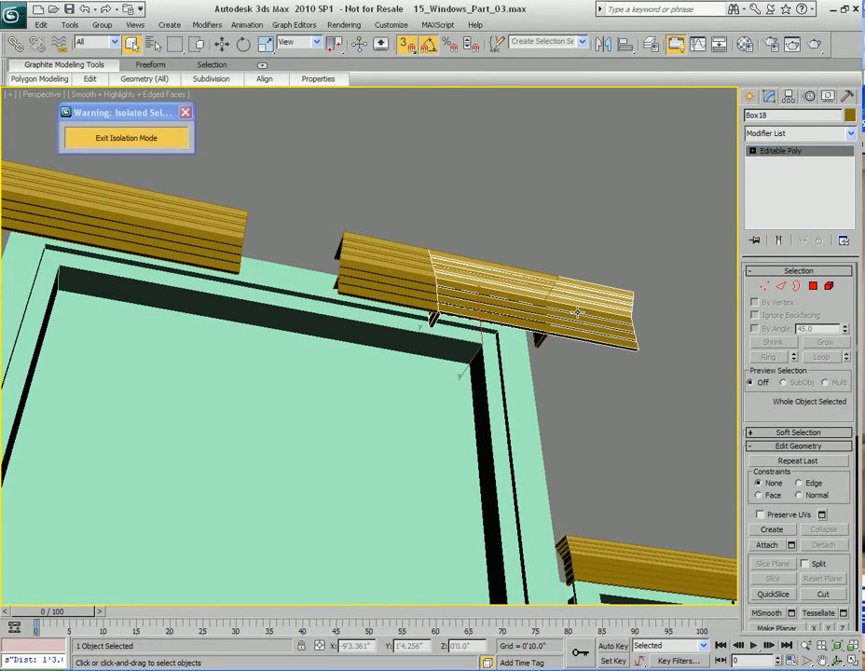
{"action": "key", "text": "Delete"}
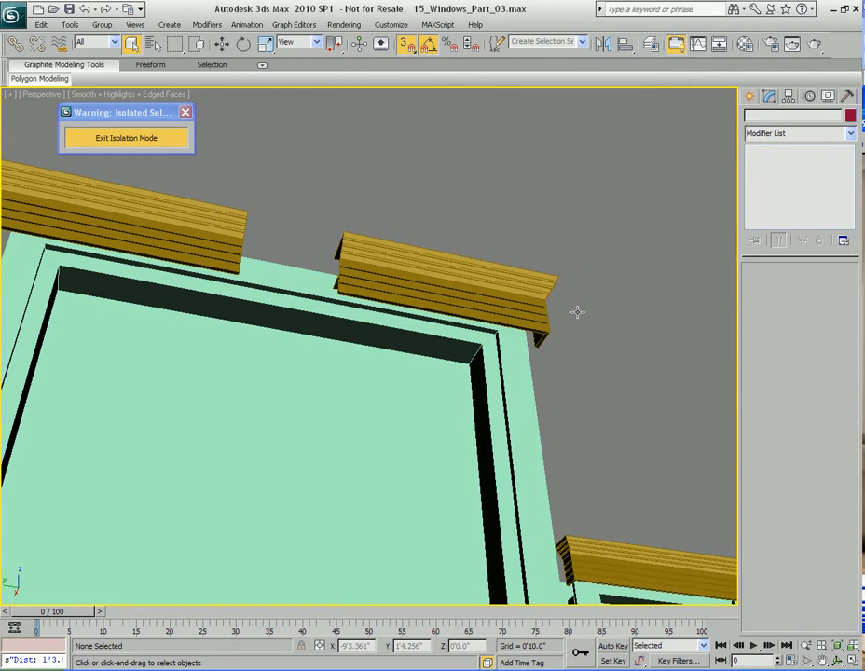
Attach the mirrored valance half at the opposite corner to the original half, making one object
{"action": "middle_click_drag", "start_coordinate": [336, 311], "coordinate": [392, 313]}
{"action": "left_click", "coordinate": [410, 299]}
{"action": "left_click", "coordinate": [291, 252]}
{"action": "left_click", "coordinate": [481, 290]}
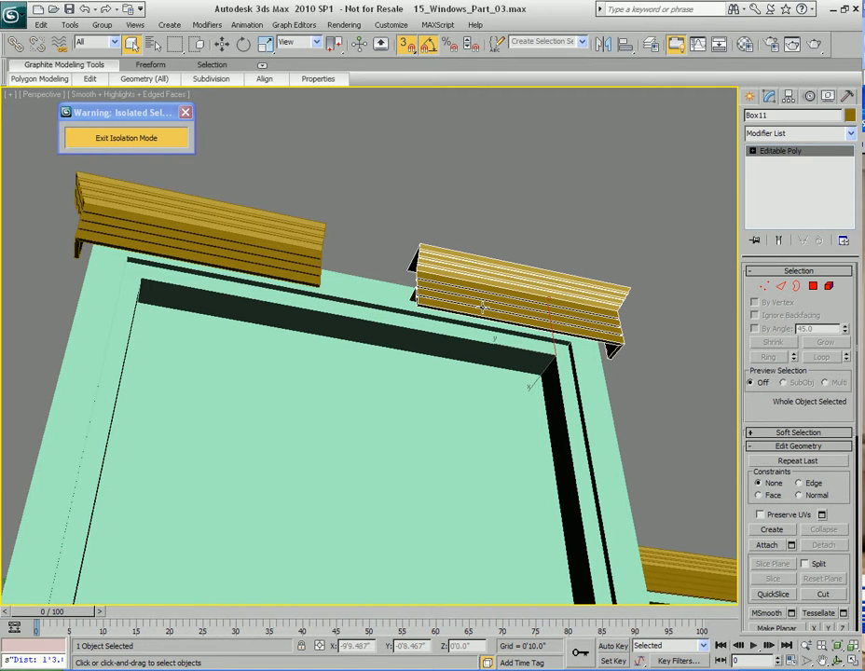
{"action": "right_click", "coordinate": [482, 305]}
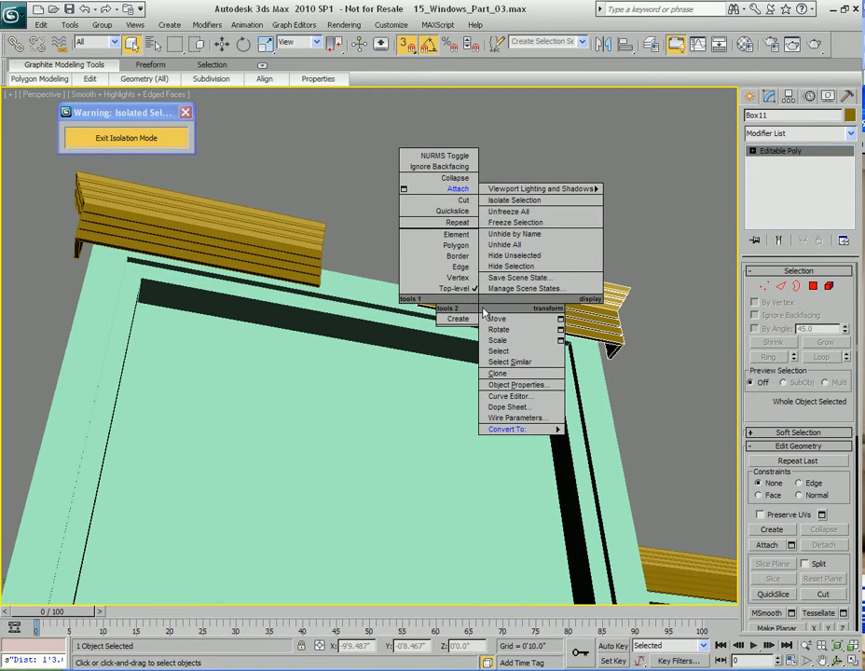
{"action": "left_click", "coordinate": [451, 187]}
{"action": "middle_click_drag", "start_coordinate": [304, 261], "coordinate": [366, 364]}
Select the facing end vertices of both valance halves and scale them to 0 along Y to close the gap
{"action": "key", "text": "1"}
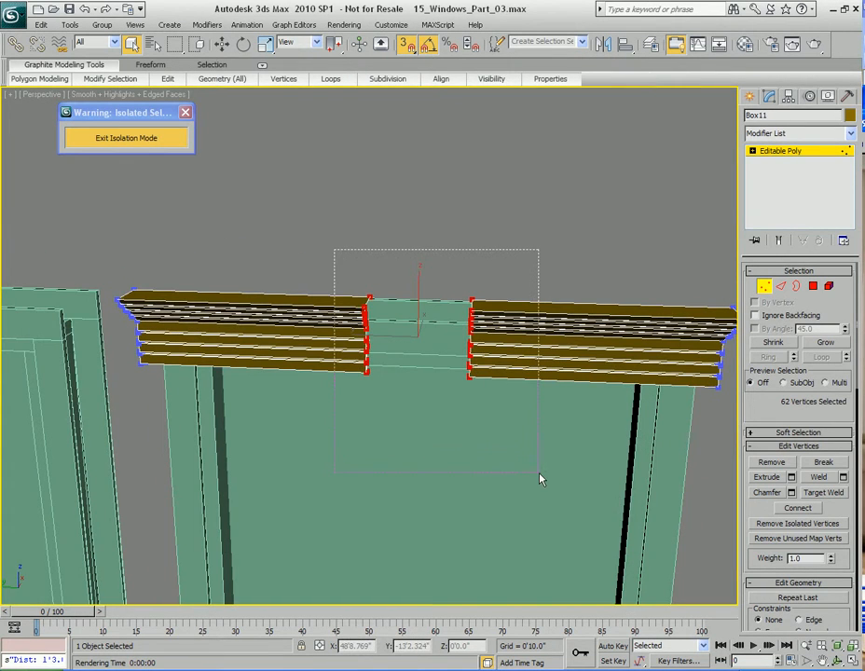
{"action": "middle_click_drag", "start_coordinate": [442, 409], "coordinate": [438, 351], "text": "alt"}
{"action": "key", "text": "w"}
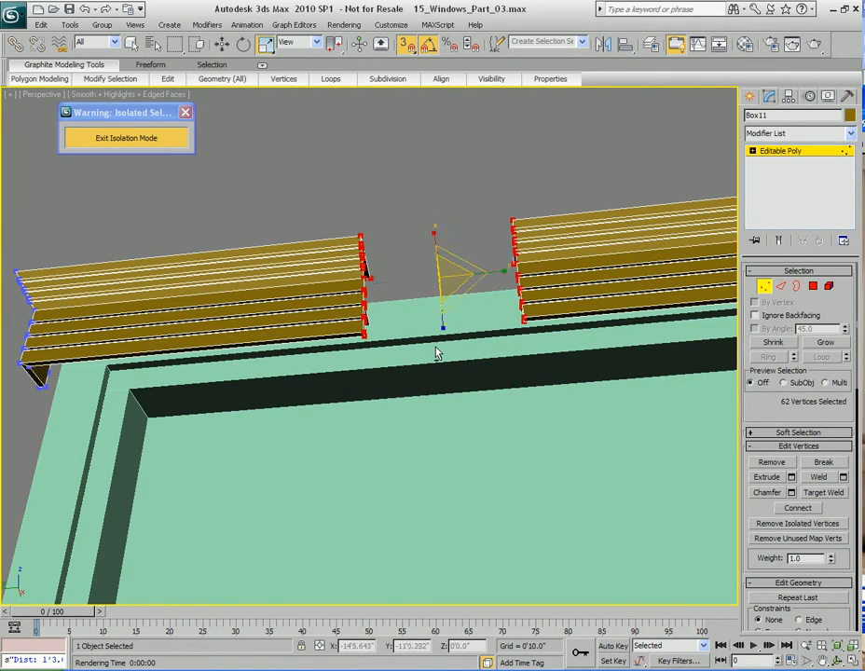
{"action": "left_click_drag", "start_coordinate": [503, 280], "coordinate": [166, 328]}
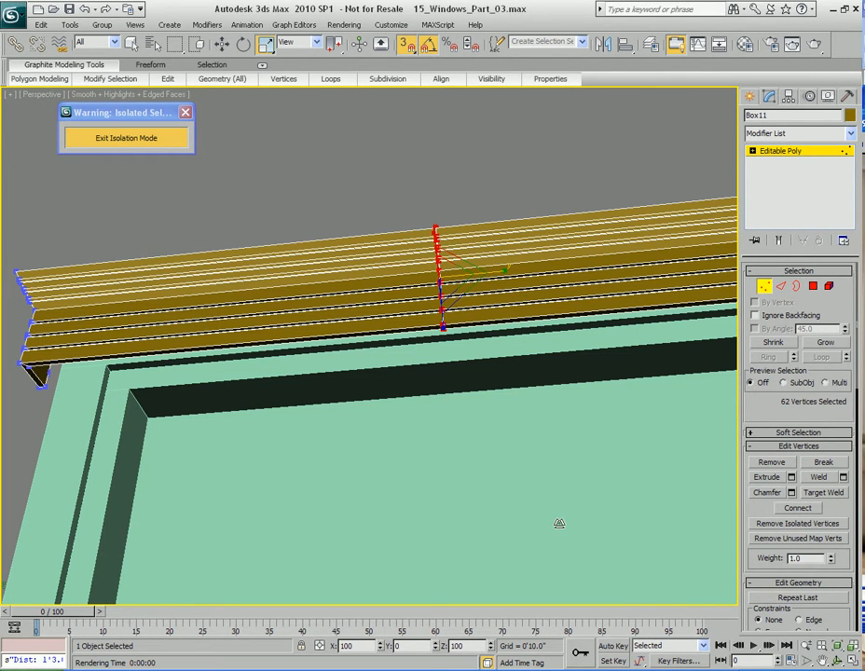
Weld the coincident vertices along the valance's middle seam, raising the weld threshold just enough to merge them
{"action": "scroll", "coordinate": [470, 320], "scroll_direction": "up", "scroll_amount": 5}
{"action": "middle_click_drag", "start_coordinate": [471, 321], "coordinate": [463, 454]}
{"action": "middle_click_drag", "start_coordinate": [442, 395], "coordinate": [458, 300]}
{"action": "key", "text": "alt+x"}
{"action": "right_click", "coordinate": [459, 300]}
{"action": "left_click", "coordinate": [407, 383]}
{"action": "left_click_drag", "start_coordinate": [446, 291], "coordinate": [613, 328]}
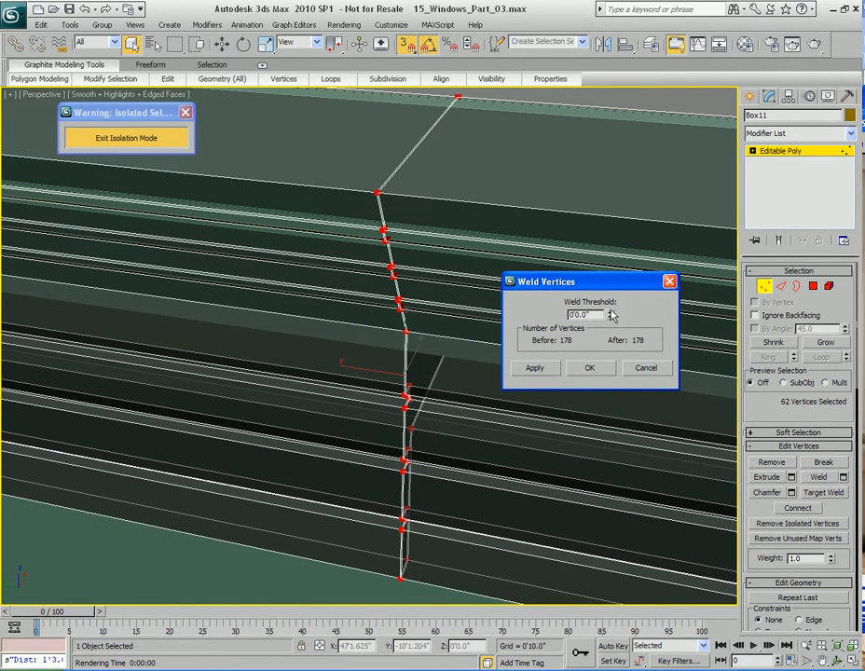
{"action": "left_click", "coordinate": [610, 313]}
{"action": "left_click", "coordinate": [593, 370]}
Remove the edge loop along the middle seam of the widened valance, including its vertices
{"action": "middle_click_drag", "start_coordinate": [541, 468], "coordinate": [515, 418], "text": "alt"}
{"action": "key", "text": "2"}
{"action": "key", "text": "2"}
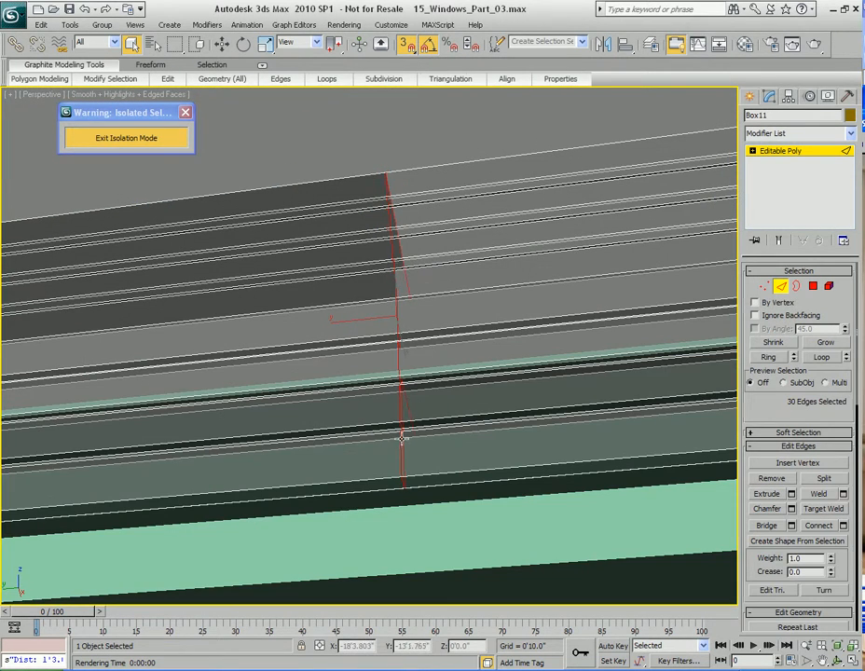
{"action": "left_click", "coordinate": [413, 454]}
{"action": "left_click", "coordinate": [820, 357]}
{"action": "key", "text": "ctrl+BackSpace"}
{"action": "key", "text": "1"}
{"action": "key", "text": "1"}
Copy the widened valance onto the adjacent wide upper window, snapping it to the matching recess corner
{"action": "middle_click_drag", "start_coordinate": [465, 380], "coordinate": [440, 363], "text": "alt"}
{"action": "scroll", "coordinate": [440, 417], "scroll_direction": "down", "scroll_amount": 2}
{"action": "scroll", "coordinate": [441, 363], "scroll_direction": "down", "scroll_amount": 5}
{"action": "mouse_move", "coordinate": [366, 439]}
{"action": "middle_mouse_down"}
{"action": "mouse_move", "coordinate": [414, 374]}
{"action": "mouse_move", "coordinate": [468, 407]}
{"action": "middle_mouse_up"}
{"action": "key", "text": "w"}
{"action": "key", "text": "s"}
{"action": "mouse_move", "coordinate": [588, 411]}
{"action": "left_mouse_down", "text": "shift"}
{"action": "mouse_move", "coordinate": [337, 312]}
{"action": "mouse_move", "coordinate": [315, 294]}
{"action": "left_mouse_up", "text": "shift"}
{"action": "left_click", "coordinate": [431, 453]}
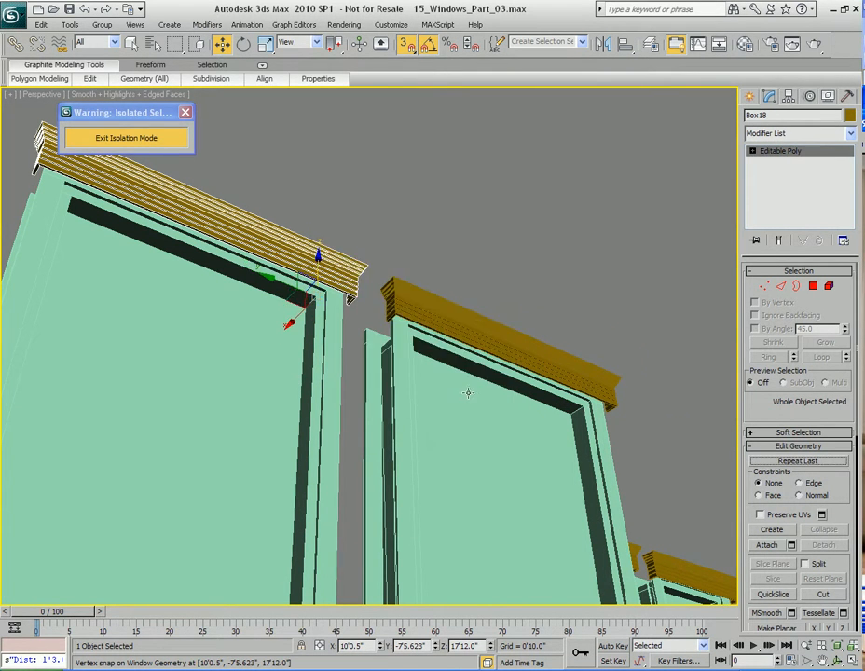
Copy one lower narrow window's valance across to the separate set of windows on the opposite side
{"action": "scroll", "coordinate": [453, 418], "scroll_direction": "down", "scroll_amount": 4}
{"action": "scroll", "coordinate": [454, 418], "scroll_direction": "down", "scroll_amount": 4}
{"action": "middle_click_drag", "start_coordinate": [454, 455], "coordinate": [237, 410]}
{"action": "scroll", "coordinate": [404, 344], "scroll_direction": "down", "scroll_amount": 4}
{"action": "scroll", "coordinate": [379, 359], "scroll_direction": "up", "scroll_amount": 5}
{"action": "key", "text": "q"}
{"action": "left_click", "coordinate": [291, 296]}
{"action": "key", "text": "w"}
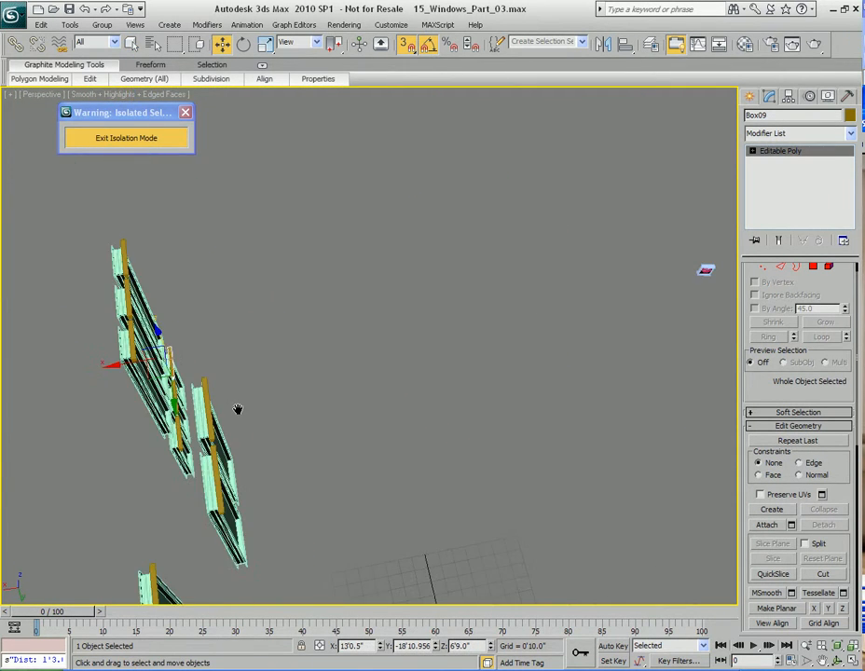
{"action": "mouse_move", "coordinate": [135, 359]}
{"action": "left_mouse_down", "text": "shift"}
{"action": "mouse_move", "coordinate": [550, 290]}
{"action": "mouse_move", "coordinate": [607, 299]}
{"action": "mouse_move", "coordinate": [643, 276]}
{"action": "left_mouse_up", "text": "shift"}
{"action": "left_click", "coordinate": [428, 405]}
Rotate the new valance copy to face the opposite windows and move it to the end window of a lower three-window group
{"action": "mouse_move", "coordinate": [656, 369]}
{"action": "middle_mouse_down", "text": "alt"}
{"action": "mouse_move", "coordinate": [290, 434]}
{"action": "mouse_move", "coordinate": [342, 410]}
{"action": "middle_mouse_up", "text": "alt"}
{"action": "key", "text": "e"}
{"action": "left_click_drag", "start_coordinate": [302, 434], "coordinate": [239, 420]}
{"action": "key", "text": "w"}
{"action": "key", "text": "s"}
{"action": "left_click_drag", "start_coordinate": [340, 396], "coordinate": [526, 315]}
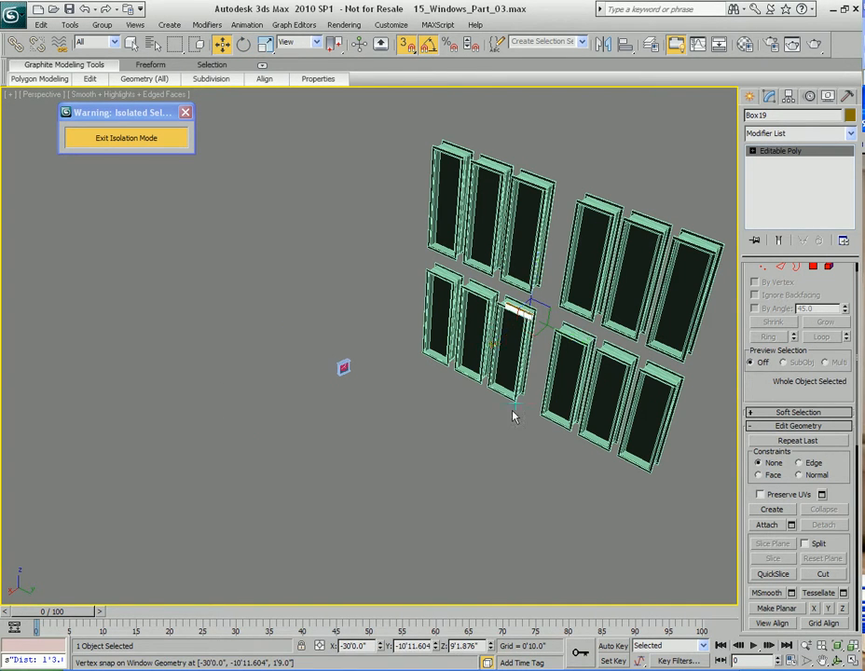
Snap the rotated valance to the upper corner of that lower window's recess
{"action": "key", "text": "z"}
{"action": "middle_click_drag", "start_coordinate": [488, 444], "coordinate": [543, 352], "text": "alt"}
{"action": "scroll", "coordinate": [489, 447], "scroll_direction": "down", "scroll_amount": 3}
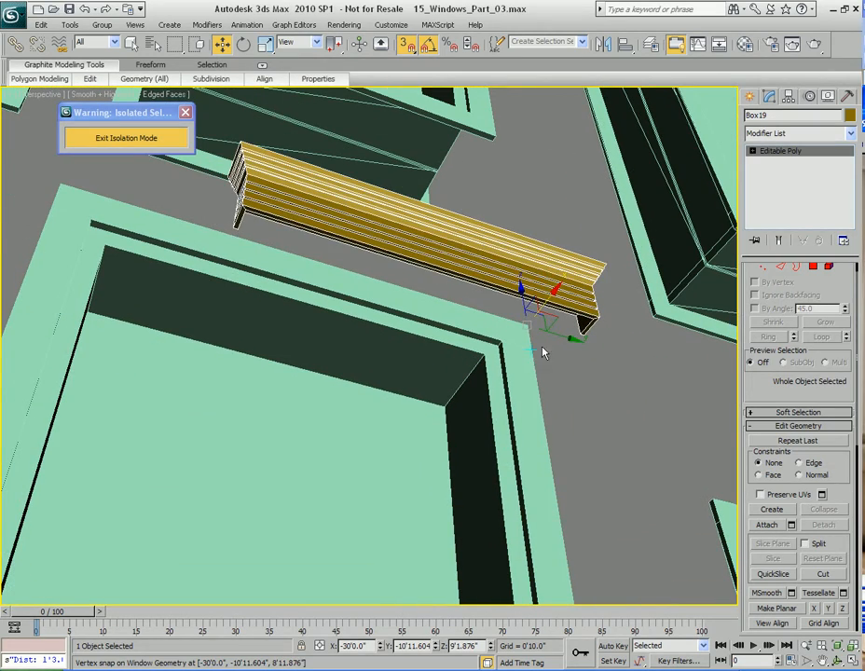
{"action": "key", "text": "s"}
{"action": "left_click_drag", "start_coordinate": [528, 326], "coordinate": [485, 355]}
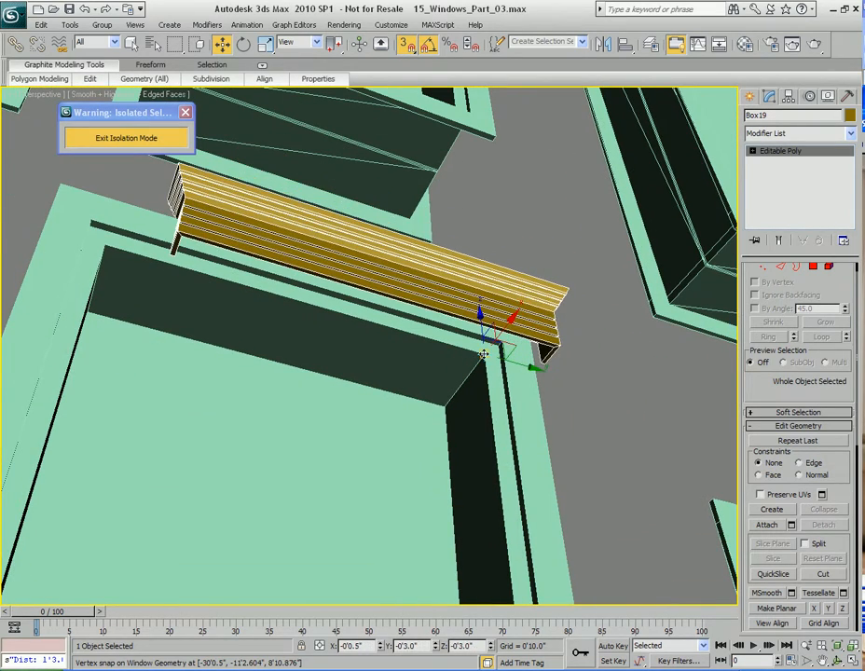
Add a Slice modifier to the valance placed on the opposite side's lower window
{"action": "middle_click_drag", "start_coordinate": [364, 342], "coordinate": [455, 366], "text": "alt"}
{"action": "key", "text": "q"}
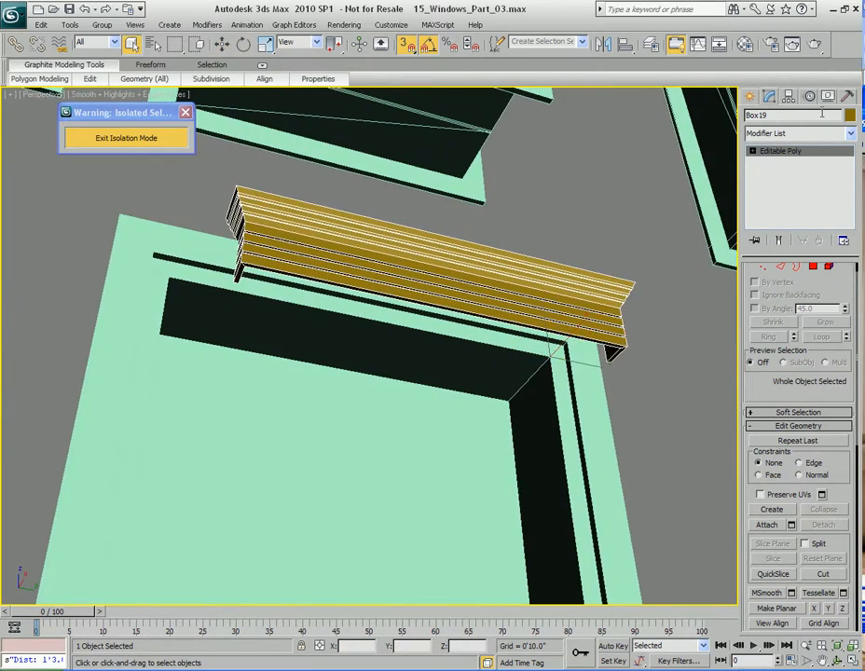
{"action": "left_click", "coordinate": [820, 136]}
{"action": "key", "text": "s"}
{"action": "key", "text": "s"}
{"action": "key", "text": "s"}
{"action": "key", "text": "s"}
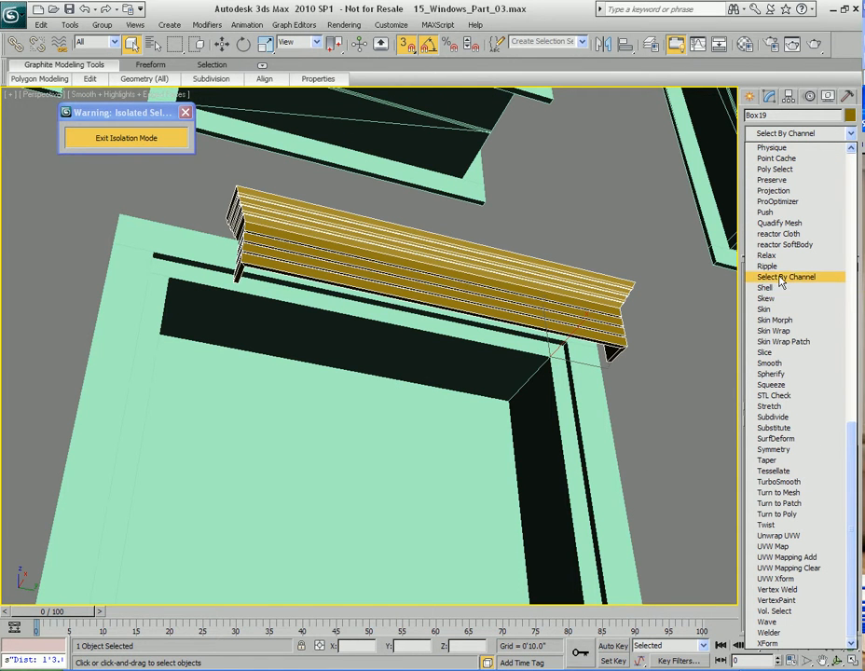
{"action": "left_click", "coordinate": [777, 354]}
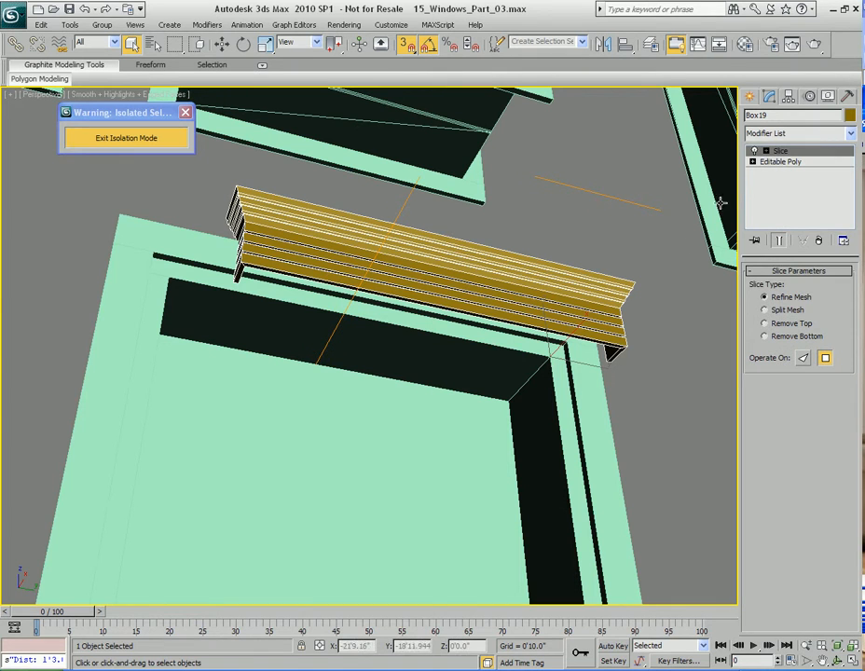
Turn the slice plane upright across the opposite-side valance and move it along Y toward the valance's middle
{"action": "key", "text": "1"}
{"action": "key", "text": "w"}
{"action": "key", "text": "e"}
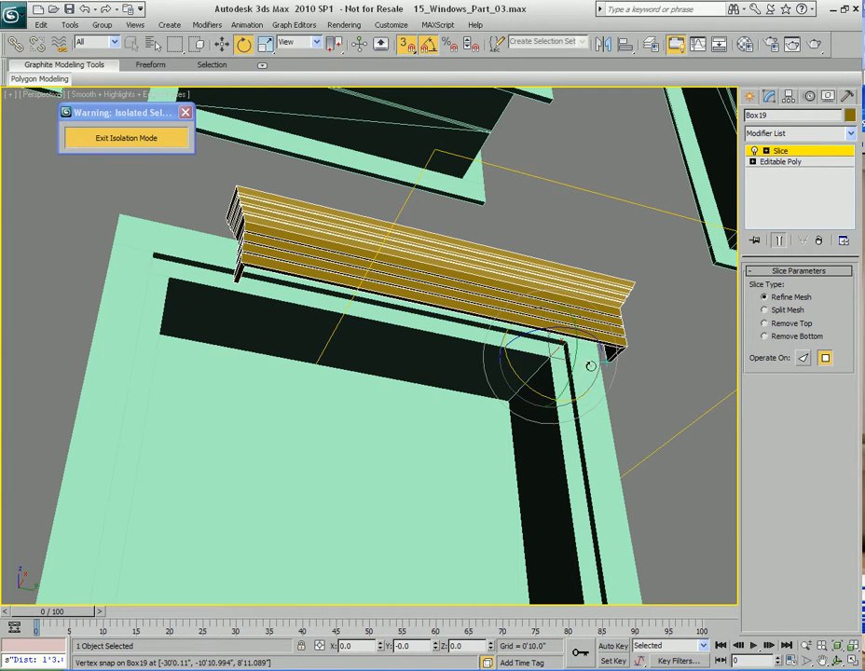
{"action": "left_click_drag", "start_coordinate": [510, 365], "coordinate": [503, 335]}
{"action": "middle_click_drag", "start_coordinate": [502, 334], "coordinate": [553, 349], "text": "alt"}
{"action": "key", "text": "w"}
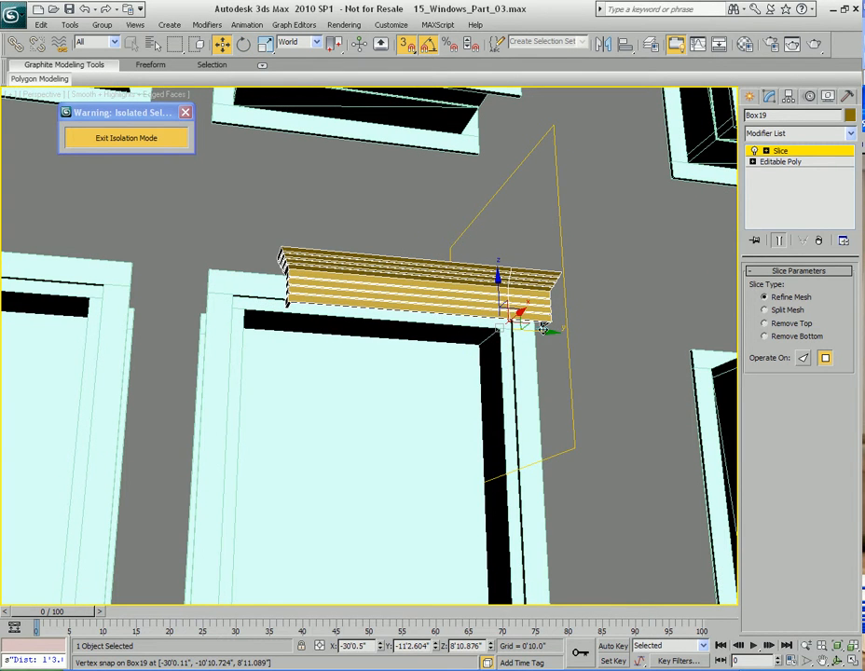
{"action": "left_click_drag", "start_coordinate": [544, 332], "coordinate": [442, 322]}
Cut away the opposite-side valance's far half with Remove Bottom and collapse it to an editable poly
{"action": "key", "text": "shift+z"}
{"action": "middle_click_drag", "start_coordinate": [456, 323], "coordinate": [478, 321], "text": "alt"}
{"action": "left_click", "coordinate": [779, 337]}
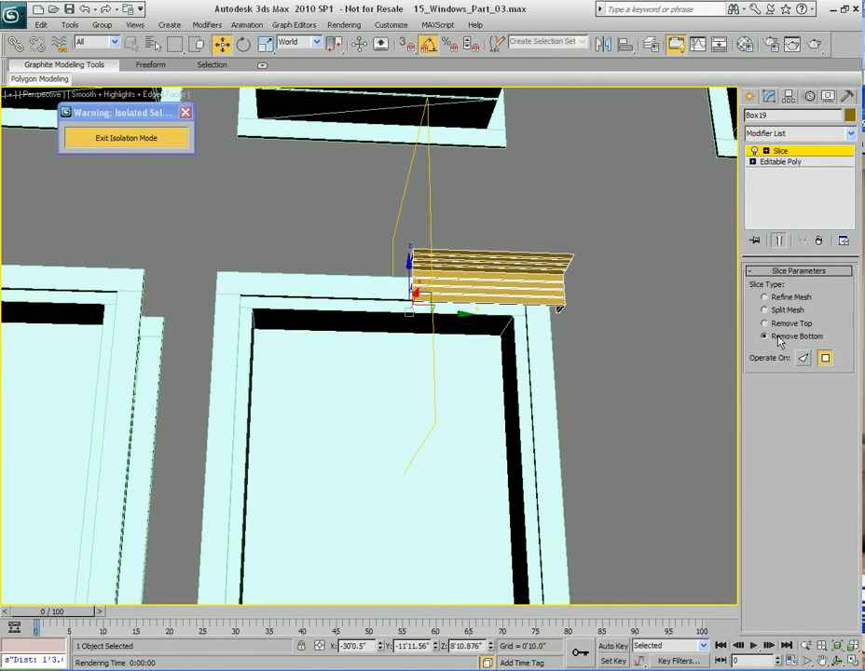
{"action": "right_click", "coordinate": [785, 182]}
{"action": "left_click", "coordinate": [669, 275]}
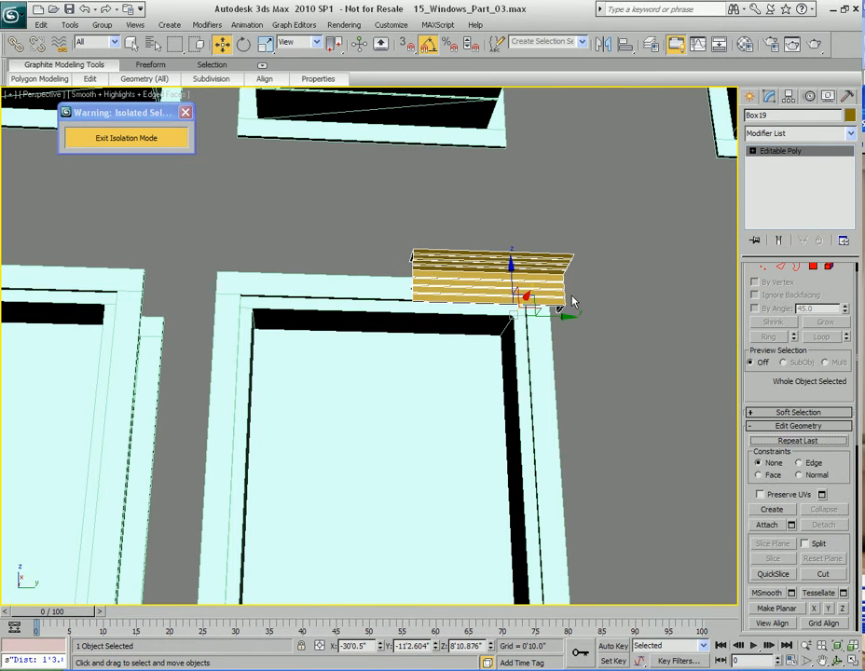
Mirror the remaining half of the opposite-side valance across the Y axis as a copy
{"action": "middle_click_drag", "start_coordinate": [514, 312], "coordinate": [513, 285], "text": "alt"}
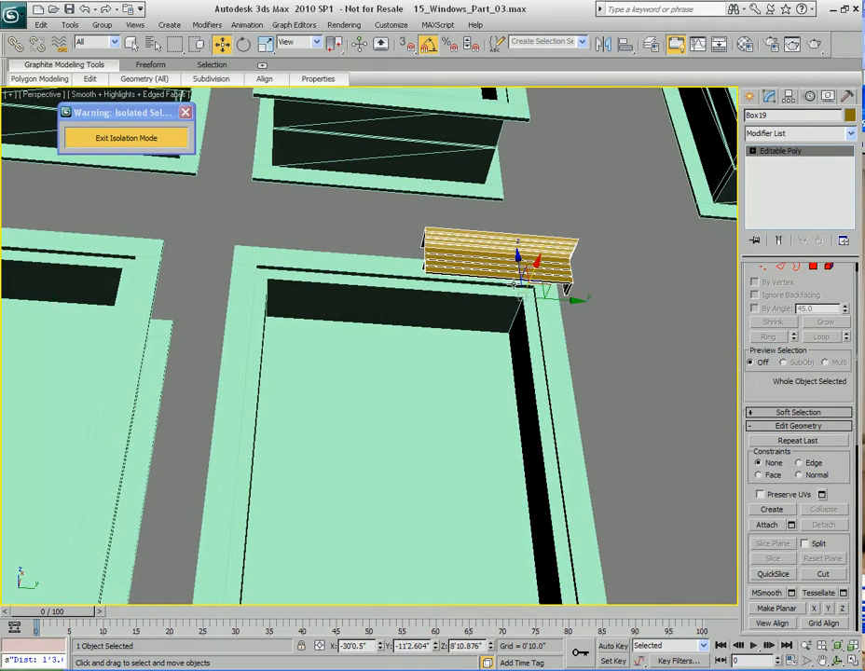
{"action": "key", "text": "q"}
{"action": "left_click", "coordinate": [603, 45]}
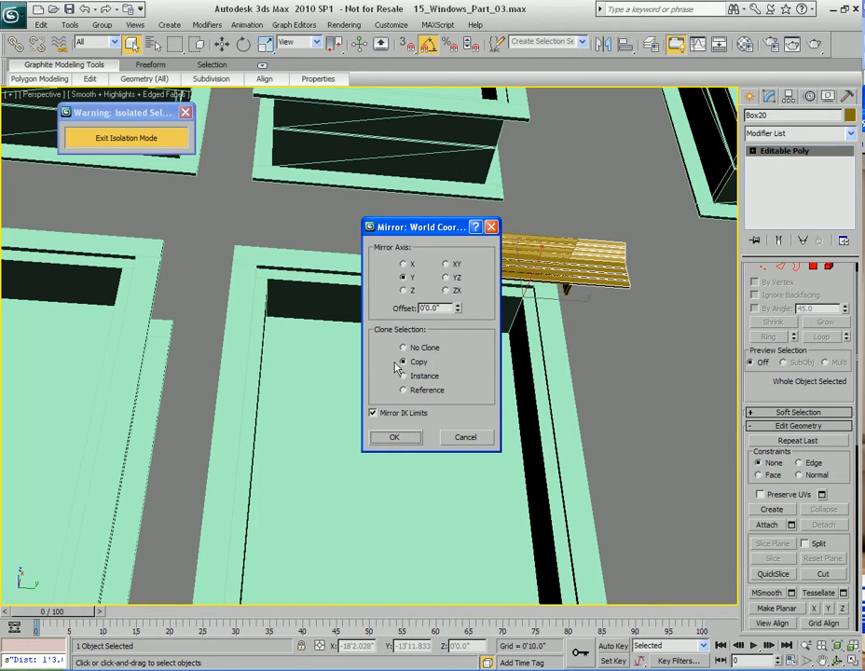
{"action": "left_click", "coordinate": [410, 445]}
Snap the mirrored half to the opposite upper corner of the lower window's recess
{"action": "key", "text": "w"}
{"action": "middle_click_drag", "start_coordinate": [450, 378], "coordinate": [533, 378], "text": "alt"}
{"action": "scroll", "coordinate": [534, 378], "scroll_direction": "up", "scroll_amount": 4}
{"action": "middle_click_drag", "start_coordinate": [539, 324], "coordinate": [529, 379]}
{"action": "key", "text": "s"}
{"action": "left_click_drag", "start_coordinate": [613, 283], "coordinate": [255, 420]}
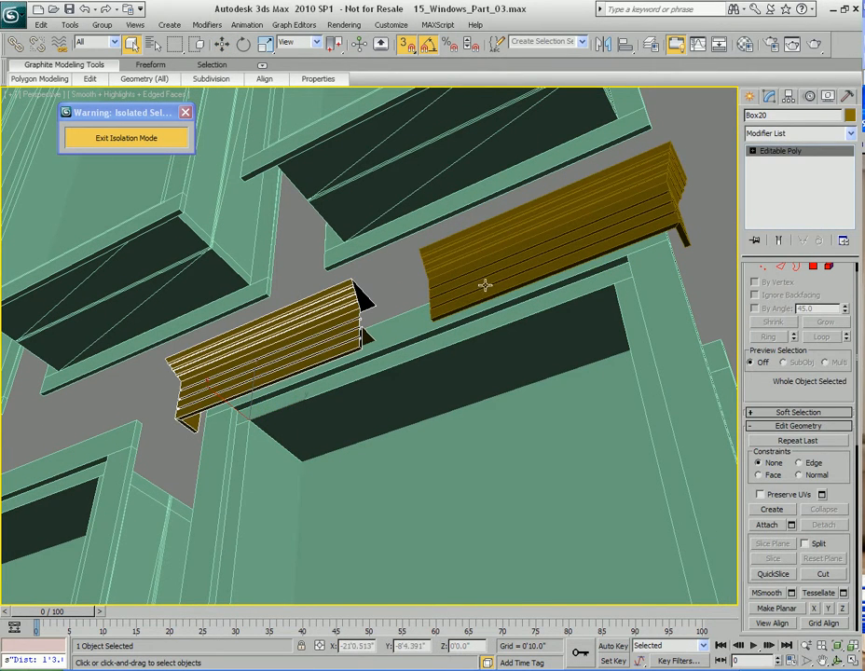
Attach the two valance halves into a single editable poly
{"action": "left_click", "coordinate": [482, 288]}
{"action": "right_click", "coordinate": [483, 290]}
{"action": "left_click", "coordinate": [436, 178]}
{"action": "left_click", "coordinate": [348, 288]}
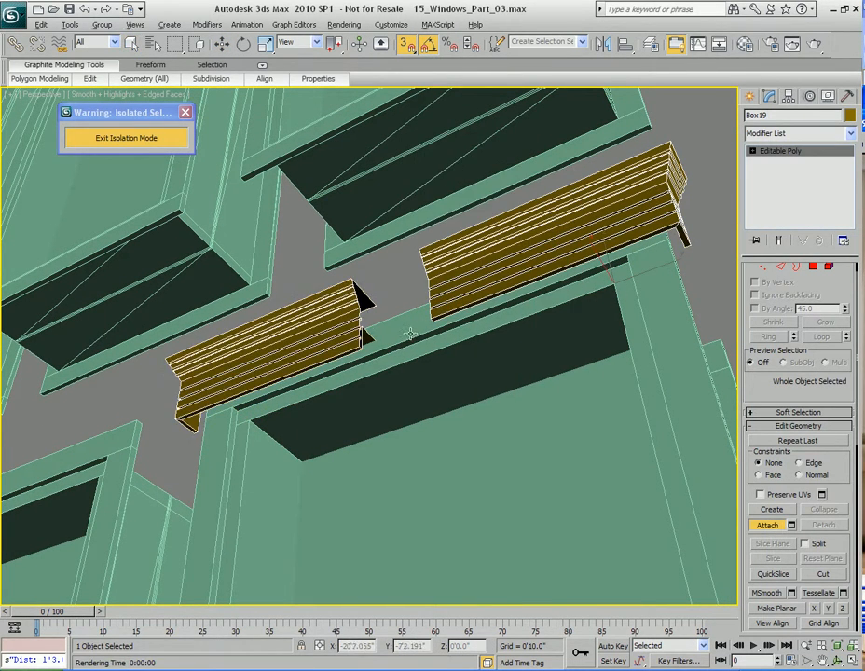
Select the facing end vertices of both halves and scale them together along Y to close the gap
{"action": "middle_click_drag", "start_coordinate": [367, 318], "coordinate": [432, 362], "text": "alt"}
{"action": "key", "text": "1"}
{"action": "left_click_drag", "start_coordinate": [364, 312], "coordinate": [501, 498]}
{"action": "key", "text": "alt+x"}
{"action": "key", "text": "w"}
{"action": "key", "text": "z"}
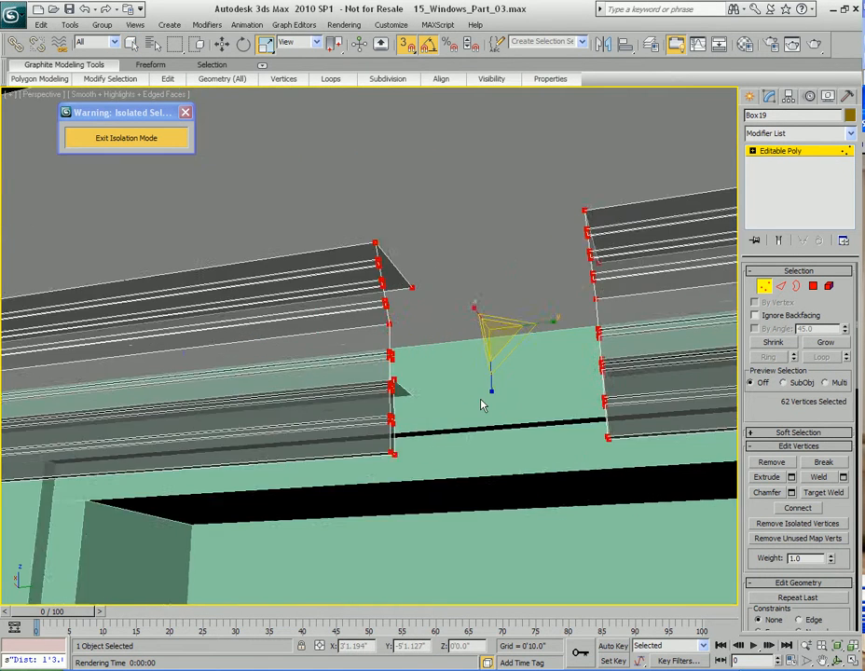
{"action": "left_click_drag", "start_coordinate": [147, 380], "coordinate": [145, 380]}
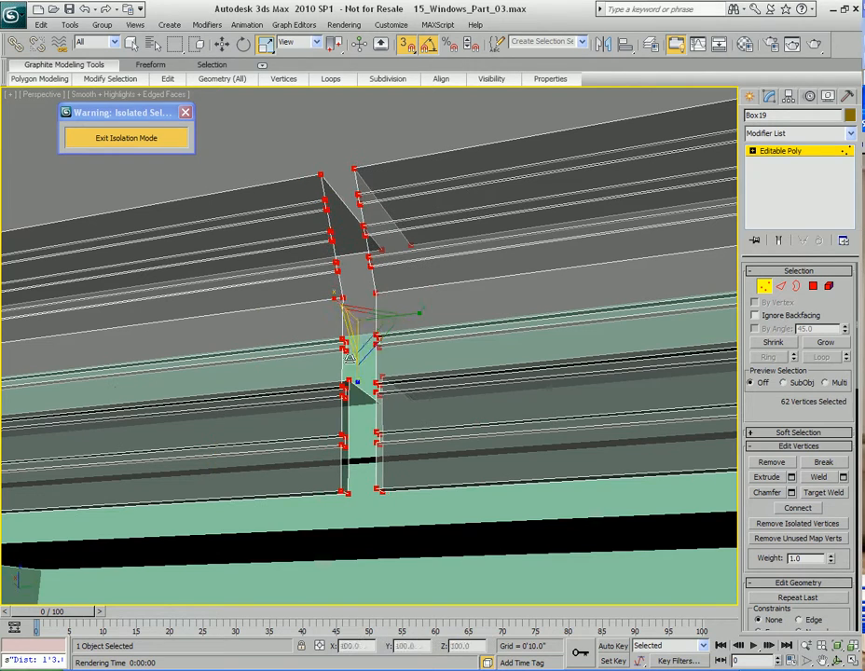
{"action": "left_click_drag", "start_coordinate": [417, 313], "coordinate": [135, 377]}
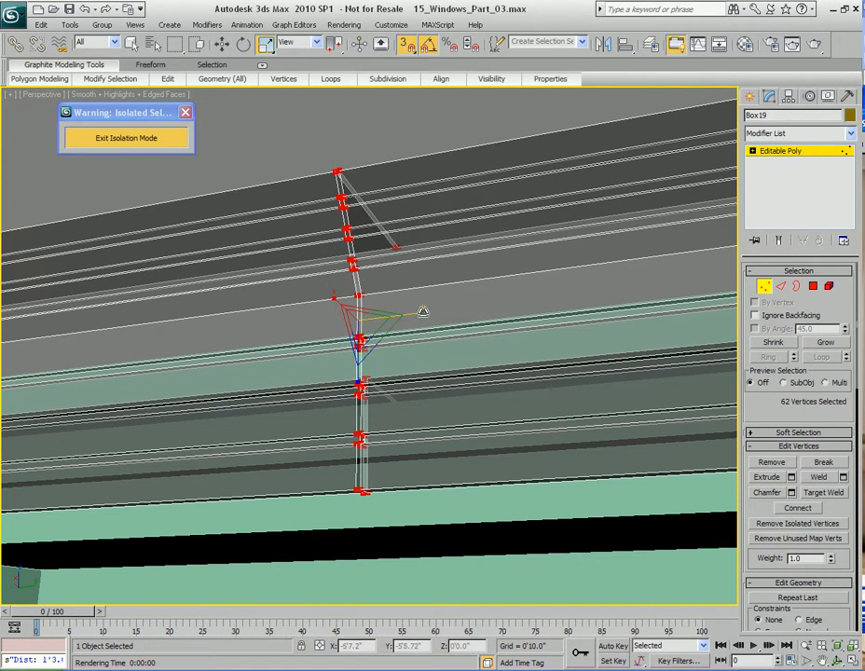
Weld the overlapping seam vertices with a very small weld threshold
{"action": "middle_click_drag", "start_coordinate": [372, 373], "coordinate": [477, 401], "text": "alt"}
{"action": "key", "text": "q"}
{"action": "right_click", "coordinate": [459, 333]}
{"action": "left_click", "coordinate": [404, 415]}
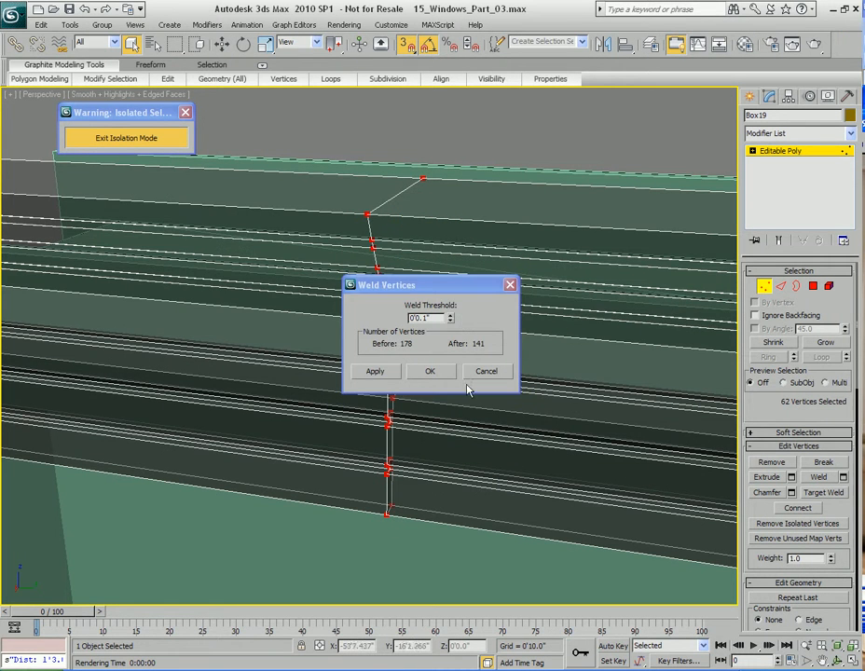
{"action": "left_click_drag", "start_coordinate": [450, 321], "coordinate": [447, 384]}
{"action": "left_click_drag", "start_coordinate": [448, 286], "coordinate": [581, 293]}
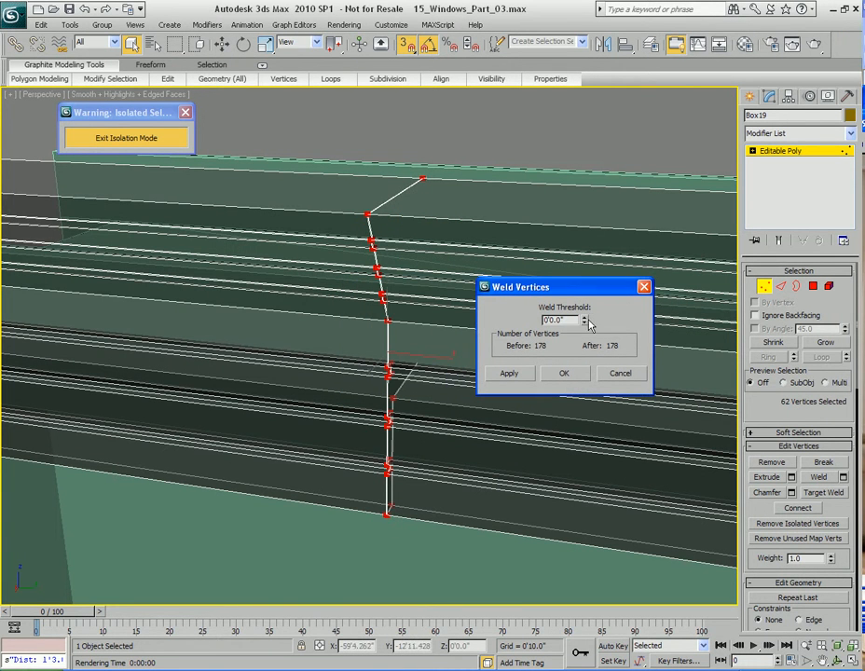
{"action": "left_click", "coordinate": [584, 319]}
{"action": "left_click", "coordinate": [564, 373]}
Select the edge loop around the welded seam and leave sub-object editing with see-through display off
{"action": "middle_click_drag", "start_coordinate": [560, 374], "coordinate": [488, 409], "text": "alt"}
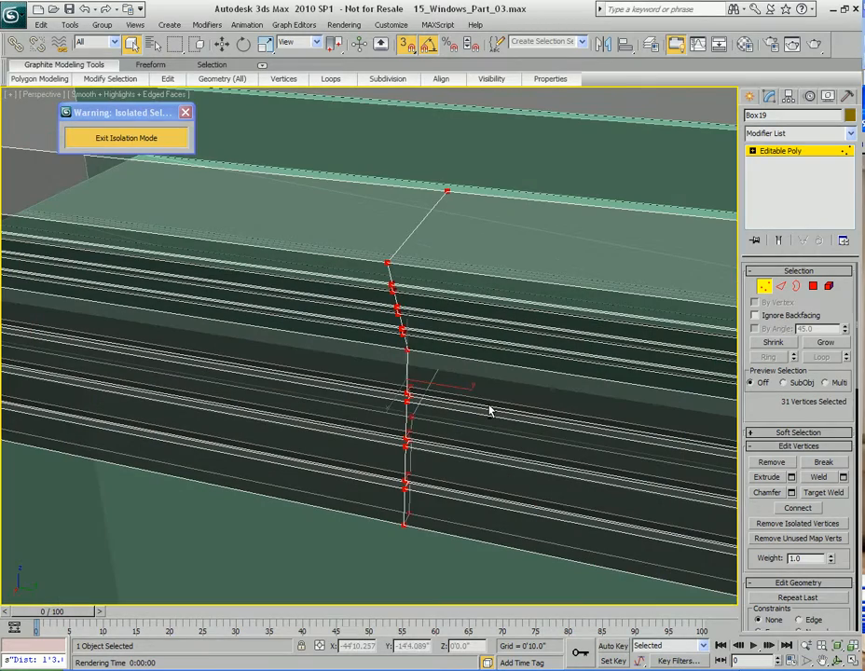
{"action": "key", "text": "2"}
{"action": "left_click", "coordinate": [820, 357]}
{"action": "key", "text": "1"}
{"action": "key", "text": "1"}
{"action": "middle_click_drag", "start_coordinate": [512, 391], "coordinate": [542, 396], "text": "alt"}
{"action": "key", "text": "alt+x"}
Clone the widened valance onto the adjacent lower windows with corner snapping, making 2 copies
{"action": "scroll", "coordinate": [542, 405], "scroll_direction": "down", "scroll_amount": 10}
{"action": "scroll", "coordinate": [542, 396], "scroll_direction": "up", "scroll_amount": 3}
{"action": "middle_click_drag", "start_coordinate": [456, 442], "coordinate": [492, 418]}
{"action": "scroll", "coordinate": [546, 434], "scroll_direction": "up", "scroll_amount": 2}
{"action": "key", "text": "w"}
{"action": "key", "text": "s"}
{"action": "middle_click_drag", "start_coordinate": [591, 411], "coordinate": [603, 402], "text": "alt"}
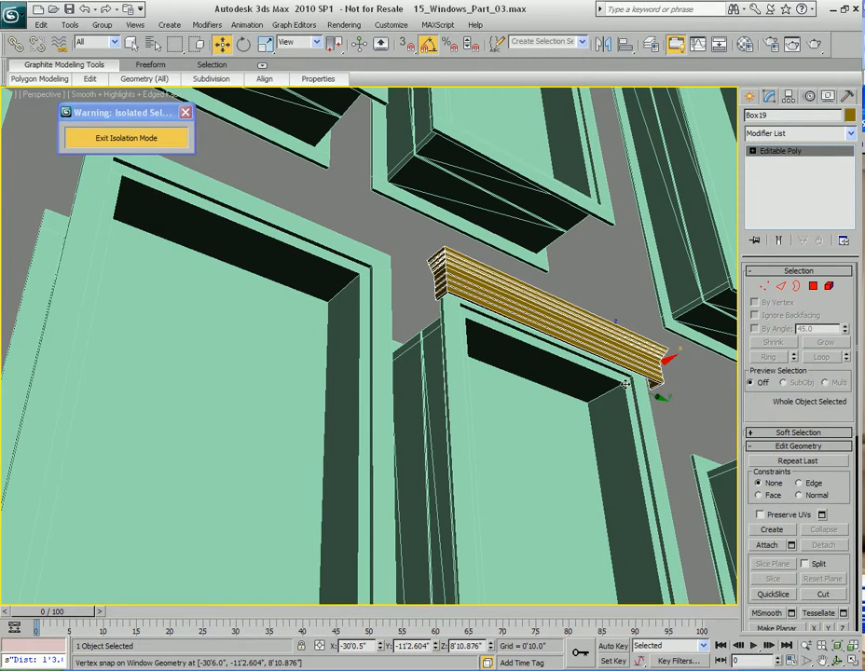
{"action": "middle_click_drag", "start_coordinate": [618, 338], "coordinate": [637, 371], "text": "alt"}
{"action": "mouse_move", "coordinate": [639, 364]}
{"action": "left_mouse_down", "text": "shift"}
{"action": "mouse_move", "coordinate": [348, 290]}
{"action": "mouse_move", "coordinate": [341, 280]}
{"action": "left_mouse_up", "text": "shift"}
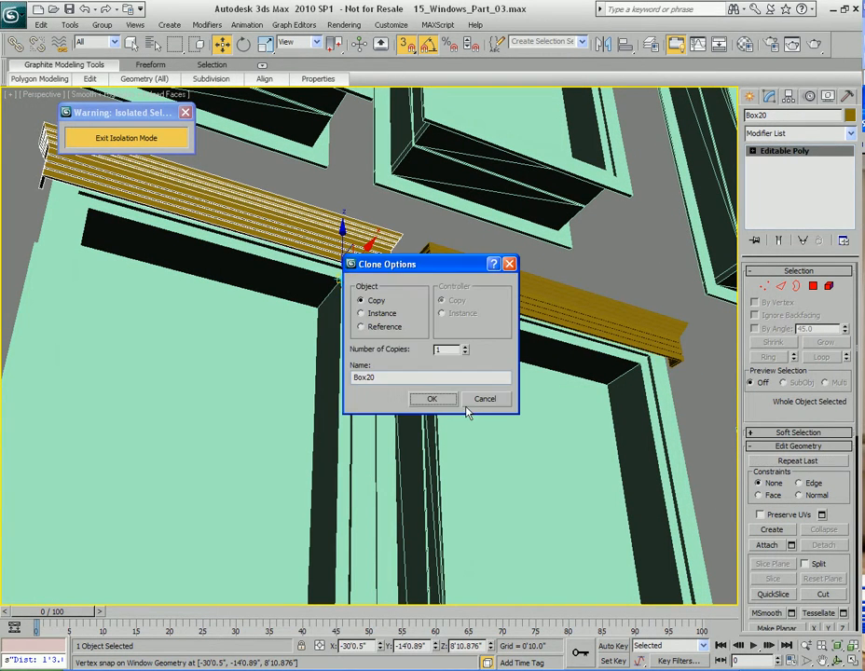
{"action": "left_click", "coordinate": [465, 347]}
{"action": "left_click", "coordinate": [435, 401]}
Copy the three lower-window valances straight up, snapping them to the upper corner of the upper windows' recess
{"action": "scroll", "coordinate": [511, 414], "scroll_direction": "down", "scroll_amount": 3}
{"action": "middle_click_drag", "start_coordinate": [512, 414], "coordinate": [516, 485]}
{"action": "scroll", "coordinate": [516, 485], "scroll_direction": "down", "scroll_amount": 3}
{"action": "key", "text": "q"}
{"action": "left_click", "coordinate": [544, 458]}
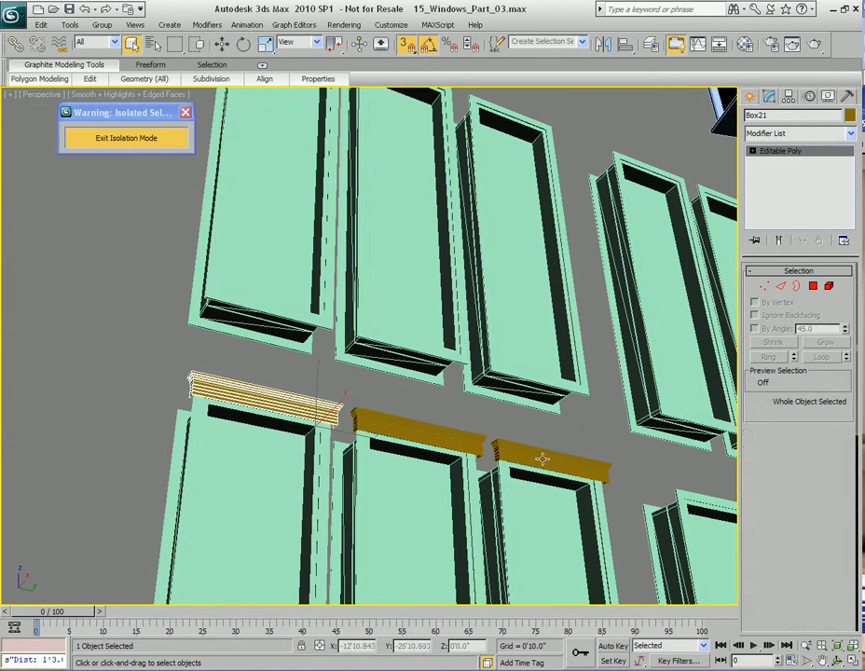
{"action": "left_click", "coordinate": [425, 431], "text": "ctrl"}
{"action": "left_click", "coordinate": [312, 406], "text": "ctrl"}
{"action": "key", "text": "w"}
{"action": "middle_click_drag", "start_coordinate": [552, 407], "coordinate": [492, 431]}
{"action": "scroll", "coordinate": [515, 505], "scroll_direction": "up", "scroll_amount": 3}
{"action": "mouse_move", "coordinate": [529, 580]}
{"action": "left_mouse_down", "text": "shift"}
{"action": "mouse_move", "coordinate": [511, 415]}
{"action": "mouse_move", "coordinate": [506, 180]}
{"action": "mouse_move", "coordinate": [477, 112]}
{"action": "left_mouse_up", "text": "shift"}
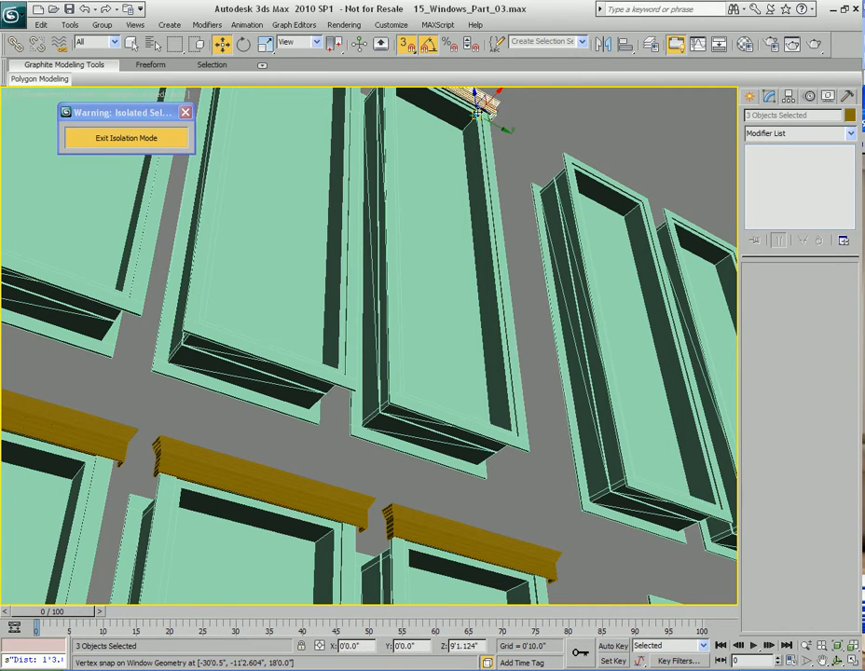
{"action": "left_click", "coordinate": [432, 399]}
Check how the copied valances sit on the three upper windows
{"action": "mouse_move", "coordinate": [445, 399]}
{"action": "middle_mouse_down", "text": "alt"}
{"action": "mouse_move", "coordinate": [497, 415]}
{"action": "mouse_move", "coordinate": [513, 450]}
{"action": "mouse_move", "coordinate": [507, 399]}
{"action": "mouse_move", "coordinate": [490, 394]}
{"action": "middle_mouse_up", "text": "alt"}
{"action": "scroll", "coordinate": [529, 362], "scroll_direction": "down", "scroll_amount": 2}
{"action": "middle_click_drag", "start_coordinate": [529, 361], "coordinate": [548, 295]}
{"action": "scroll", "coordinate": [513, 403], "scroll_direction": "up", "scroll_amount": 3}
{"action": "key", "text": "q"}
{"action": "left_click", "coordinate": [537, 226]}
{"action": "left_click", "coordinate": [550, 297]}
{"action": "key", "text": "w"}
{"action": "middle_click_drag", "start_coordinate": [558, 349], "coordinate": [519, 484], "text": "alt"}
{"action": "scroll", "coordinate": [519, 485], "scroll_direction": "down", "scroll_amount": 6}
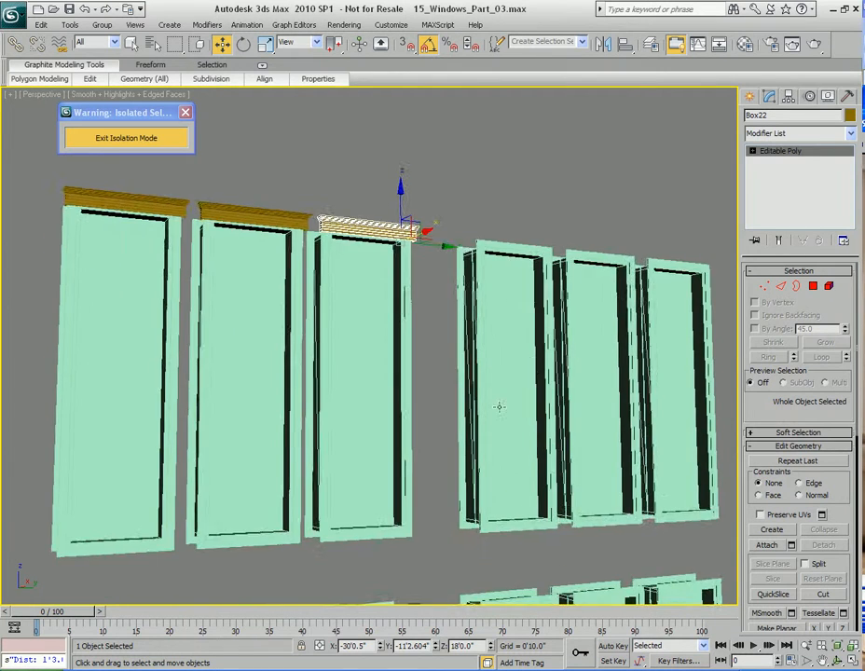
{"action": "scroll", "coordinate": [515, 406], "scroll_direction": "up", "scroll_amount": 2}
Select the six valances on the upper and lower windows and copy them along Y to the neighbouring window group
{"action": "key", "text": "q"}
{"action": "middle_click_drag", "start_coordinate": [416, 344], "coordinate": [449, 413]}
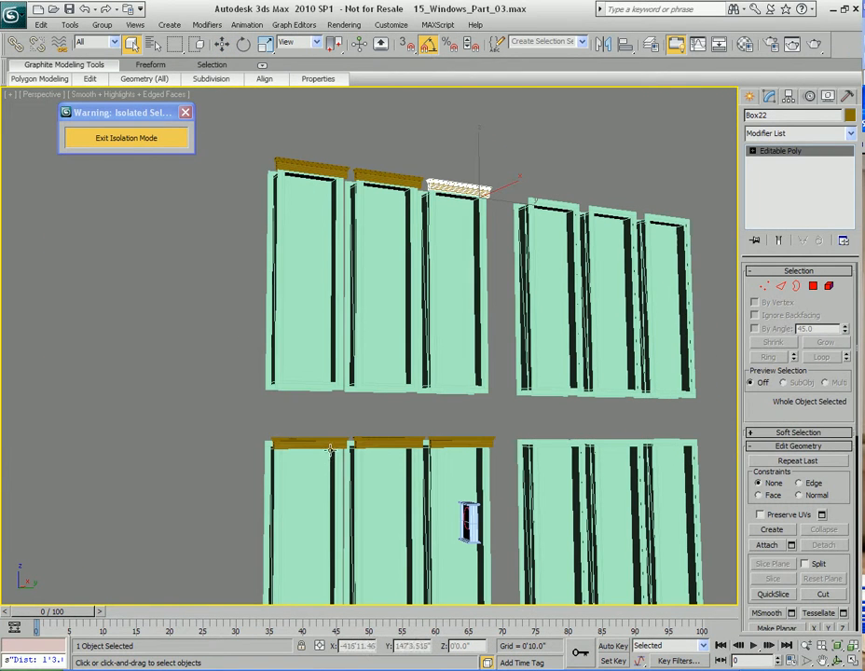
{"action": "left_click", "coordinate": [333, 445]}
{"action": "left_click", "coordinate": [403, 444], "text": "ctrl"}
{"action": "left_click", "coordinate": [461, 442], "text": "ctrl"}
{"action": "left_click", "coordinate": [313, 168], "text": "ctrl"}
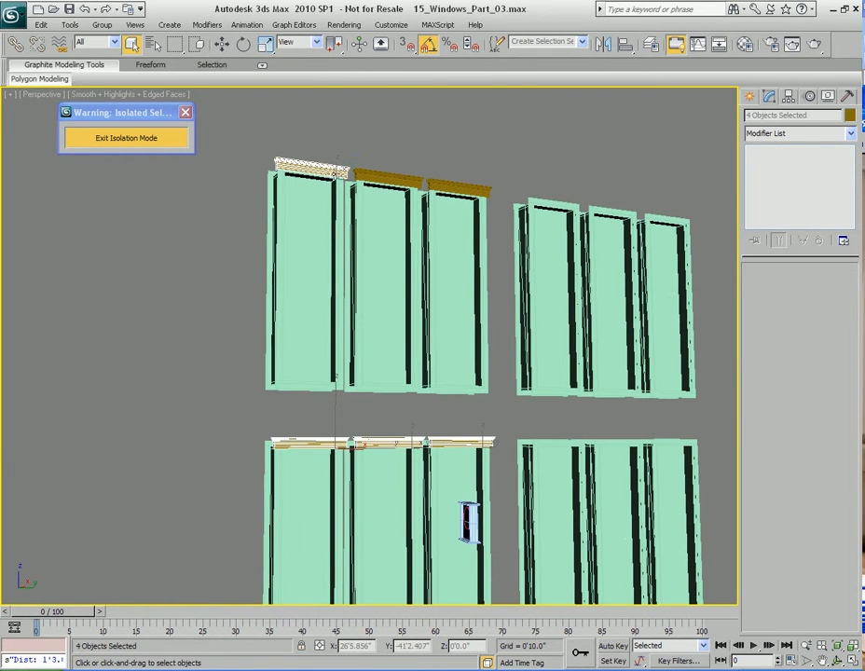
{"action": "left_click", "coordinate": [387, 176], "text": "ctrl"}
{"action": "left_click", "coordinate": [456, 186], "text": "ctrl"}
{"action": "key", "text": "w"}
{"action": "middle_click_drag", "start_coordinate": [443, 345], "coordinate": [284, 453], "text": "alt"}
{"action": "mouse_move", "coordinate": [277, 419]}
{"action": "left_mouse_down"}
{"action": "mouse_move", "coordinate": [429, 457]}
{"action": "mouse_move", "coordinate": [512, 443]}
{"action": "mouse_move", "coordinate": [520, 450]}
{"action": "left_mouse_up"}
{"action": "key", "text": "s"}
{"action": "left_click", "coordinate": [436, 401]}
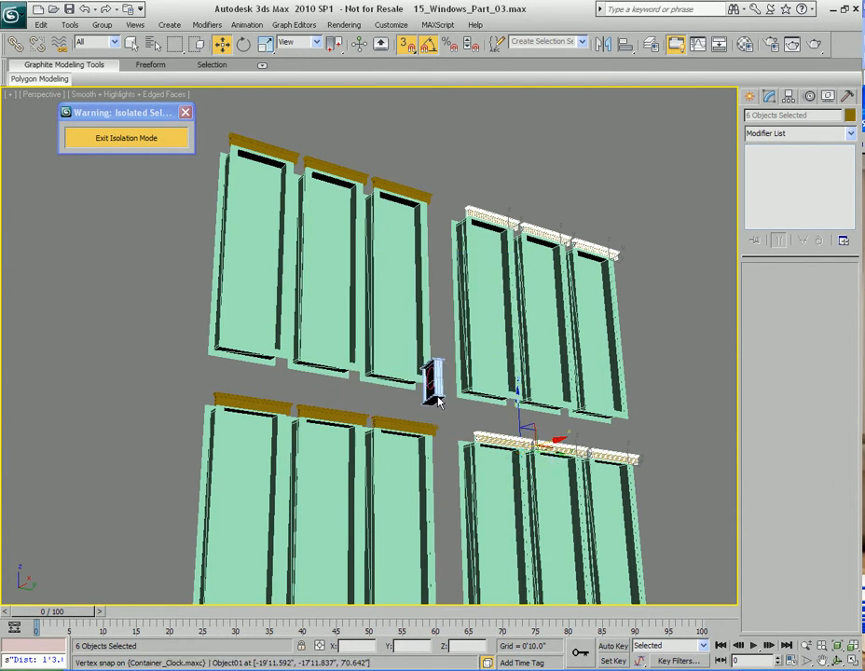
Snap the six copied valances to the upper recess corner of the neighbouring group's window
{"action": "scroll", "coordinate": [546, 418], "scroll_direction": "up", "scroll_amount": 3}
{"action": "mouse_move", "coordinate": [685, 454]}
{"action": "middle_mouse_down"}
{"action": "mouse_move", "coordinate": [546, 418]}
{"action": "mouse_move", "coordinate": [399, 322]}
{"action": "mouse_move", "coordinate": [407, 366]}
{"action": "mouse_move", "coordinate": [407, 354]}
{"action": "middle_mouse_up"}
{"action": "scroll", "coordinate": [546, 419], "scroll_direction": "up", "scroll_amount": 3}
{"action": "scroll", "coordinate": [409, 354], "scroll_direction": "up", "scroll_amount": 3}
{"action": "key", "text": "s"}
{"action": "key", "text": "s"}
{"action": "left_click_drag", "start_coordinate": [423, 322], "coordinate": [413, 323]}
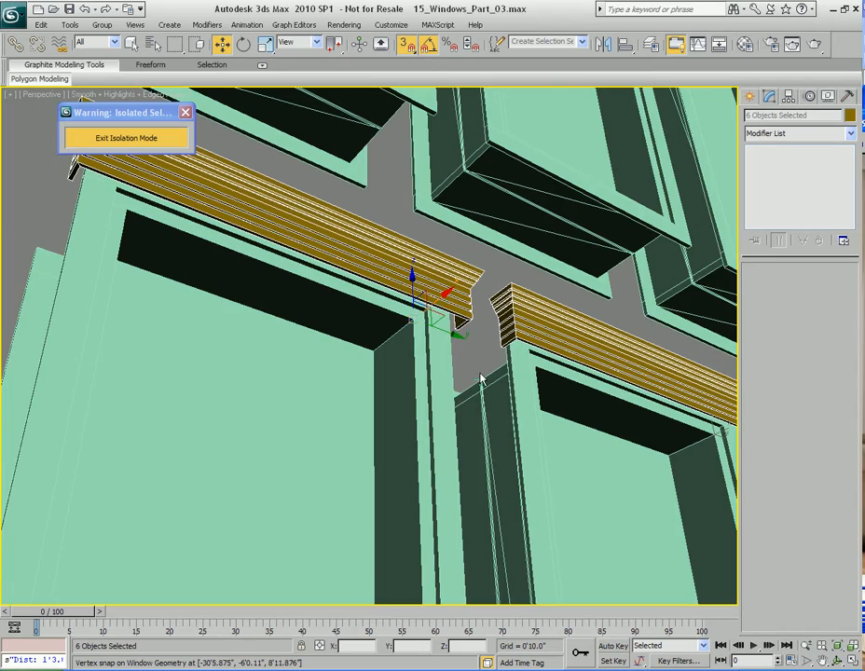
Examine the alignment of the valances across both window groups on this side
{"action": "scroll", "coordinate": [457, 391], "scroll_direction": "down", "scroll_amount": 8}
{"action": "key", "text": "q"}
{"action": "middle_click_drag", "start_coordinate": [460, 387], "coordinate": [381, 393], "text": "alt"}
{"action": "scroll", "coordinate": [341, 353], "scroll_direction": "up", "scroll_amount": 6}
{"action": "scroll", "coordinate": [381, 392], "scroll_direction": "down", "scroll_amount": 1}
{"action": "middle_click_drag", "start_coordinate": [328, 436], "coordinate": [384, 353]}
{"action": "scroll", "coordinate": [384, 353], "scroll_direction": "down", "scroll_amount": 6}
{"action": "middle_click_drag", "start_coordinate": [313, 361], "coordinate": [400, 366]}
{"action": "middle_click_drag", "start_coordinate": [400, 365], "coordinate": [402, 376], "text": "alt"}
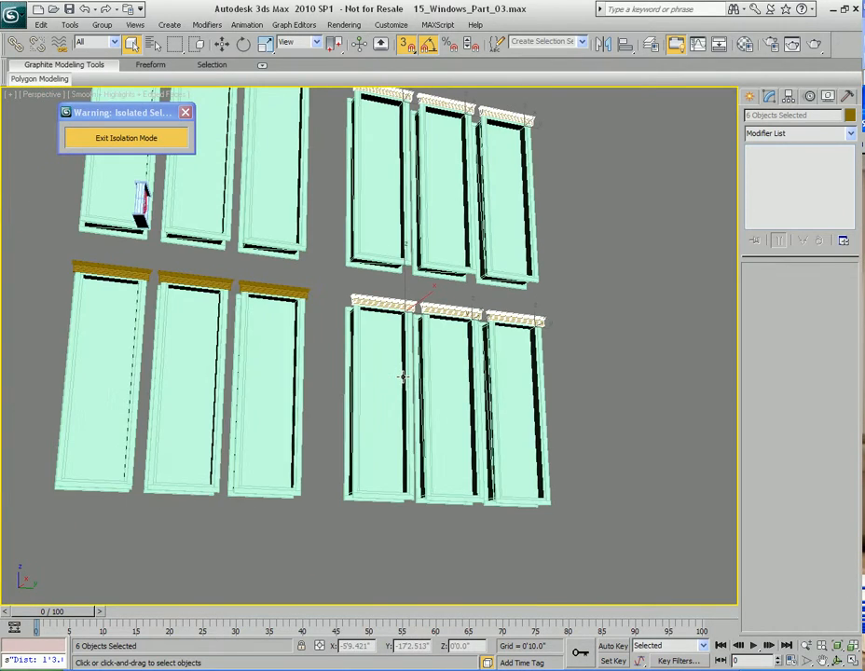
{"action": "middle_click_drag", "start_coordinate": [354, 331], "coordinate": [383, 367]}
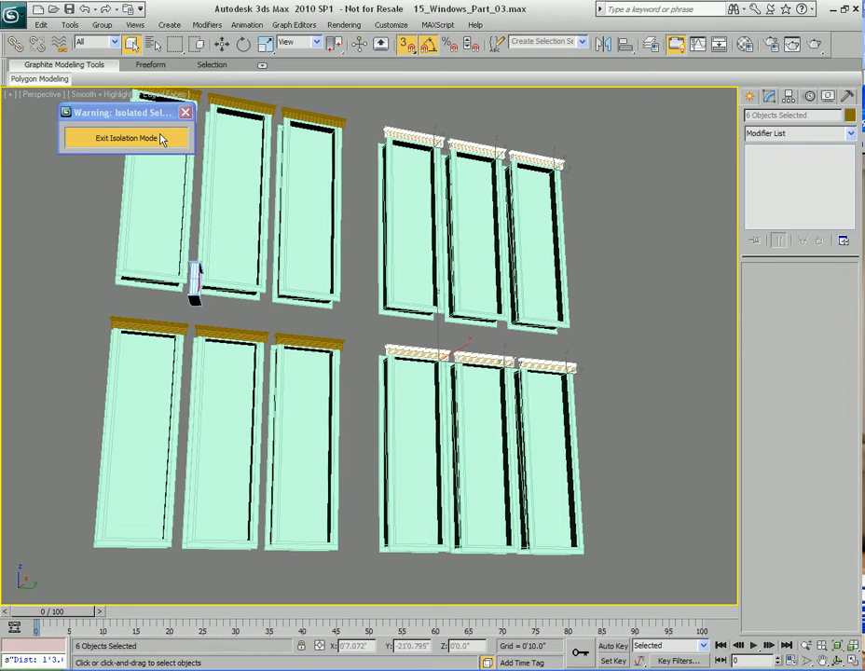
{"action": "middle_click_drag", "start_coordinate": [418, 332], "coordinate": [422, 334]}
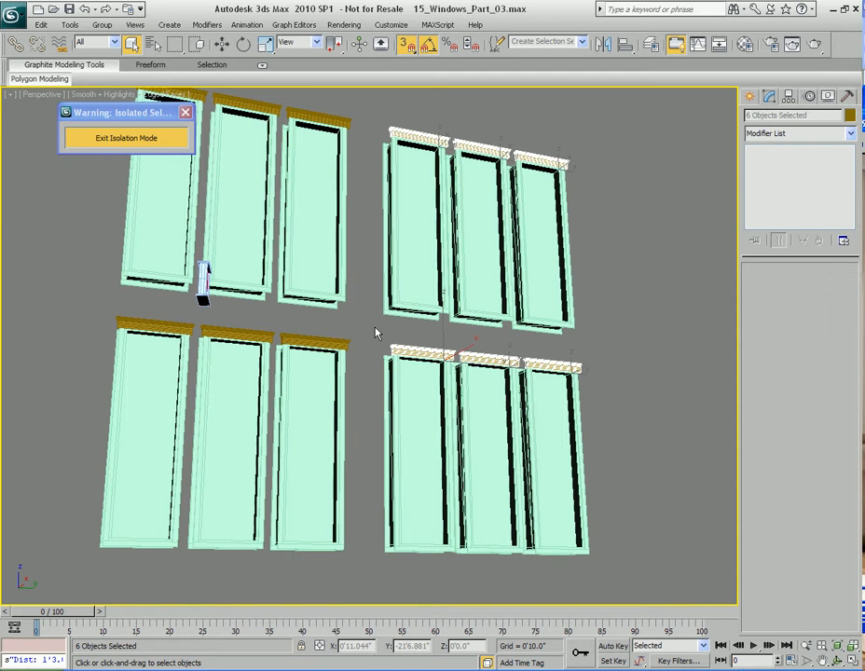
Clear the selection and render a test view of the windows with their valances
{"action": "left_click", "coordinate": [376, 333]}
{"action": "middle_click_drag", "start_coordinate": [354, 374], "coordinate": [398, 391], "text": "alt"}
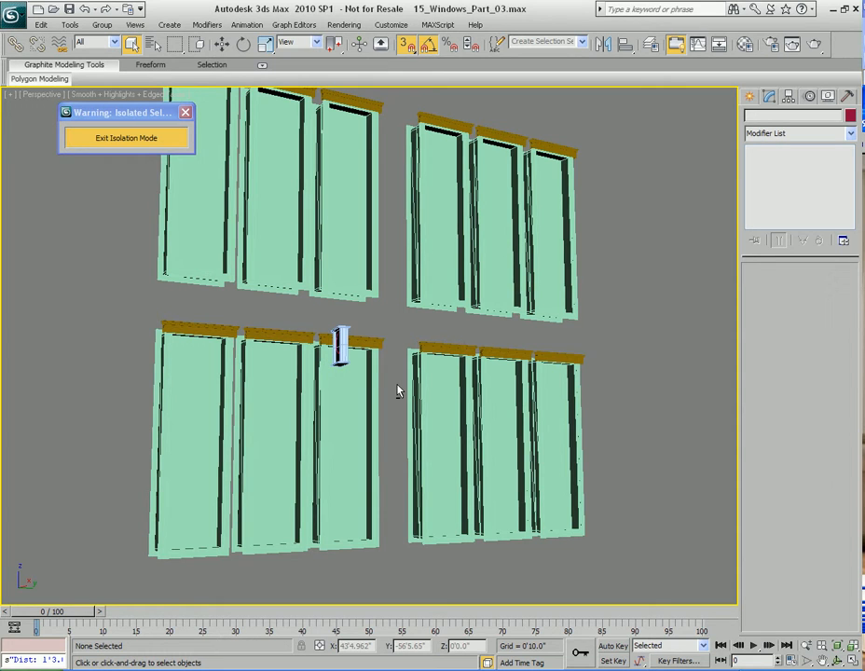
{"action": "middle_click_drag", "start_coordinate": [397, 391], "coordinate": [419, 384], "text": "alt"}
{"action": "key", "text": "shift+q"}
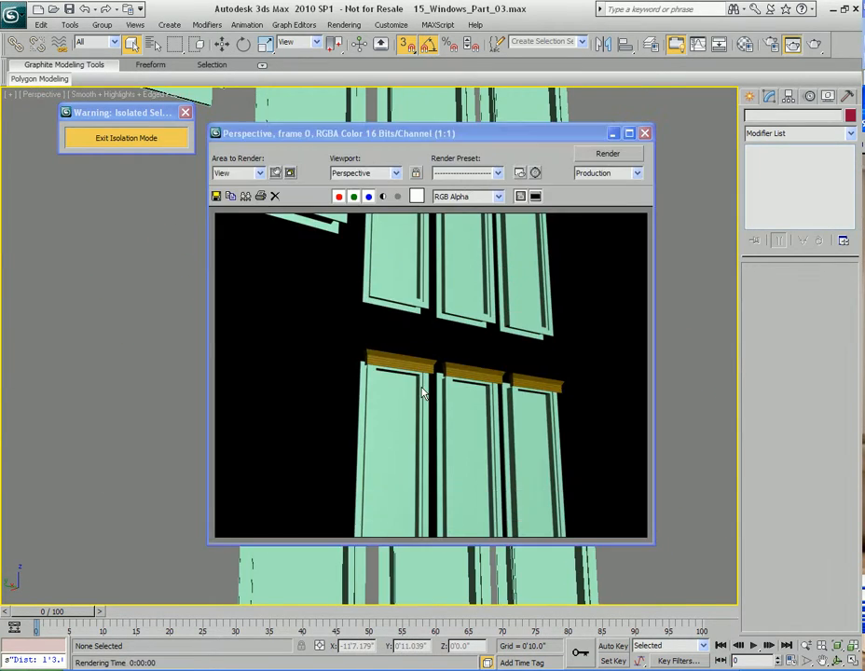
{"action": "left_click", "coordinate": [645, 134]}
Rename all valances on both sides with the base name Window Valance, numbered from 1 in steps of 1
{"action": "middle_click_drag", "start_coordinate": [496, 353], "coordinate": [492, 521], "text": "alt"}
{"action": "scroll", "coordinate": [417, 220], "scroll_direction": "down", "scroll_amount": 2}
{"action": "scroll", "coordinate": [419, 328], "scroll_direction": "down", "scroll_amount": 6}
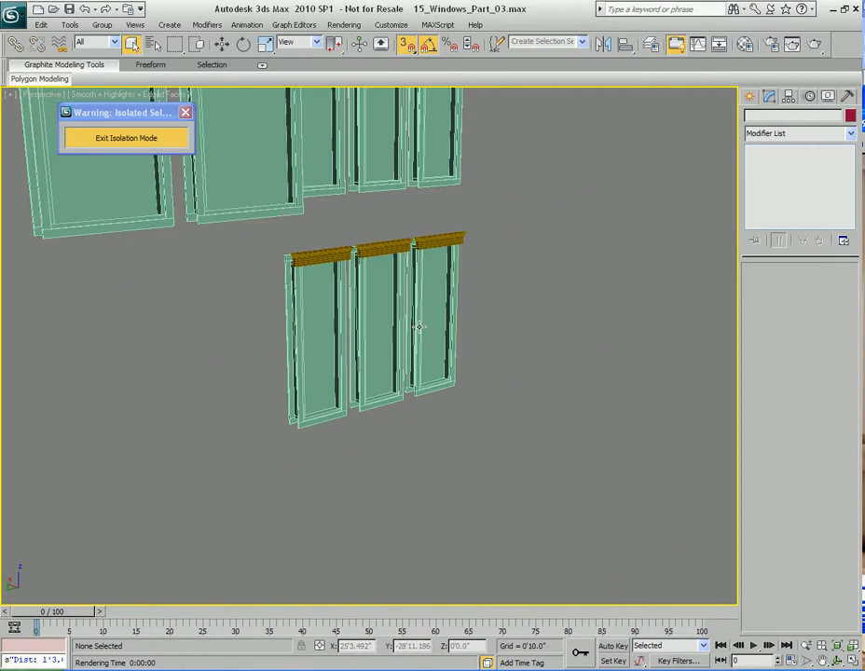
{"action": "middle_click_drag", "start_coordinate": [386, 251], "coordinate": [370, 267]}
{"action": "left_click_drag", "start_coordinate": [280, 160], "coordinate": [480, 279]}
{"action": "middle_click_drag", "start_coordinate": [496, 372], "coordinate": [399, 354], "text": "alt"}
{"action": "left_click_drag", "start_coordinate": [274, 243], "coordinate": [426, 471], "text": "ctrl"}
{"action": "middle_click_drag", "start_coordinate": [380, 451], "coordinate": [441, 424], "text": "alt"}
{"action": "left_click_drag", "start_coordinate": [441, 421], "coordinate": [424, 431]}
{"action": "mouse_move", "coordinate": [465, 415]}
{"action": "middle_mouse_down", "text": "alt"}
{"action": "mouse_move", "coordinate": [458, 432]}
{"action": "mouse_move", "coordinate": [431, 428]}
{"action": "middle_mouse_up", "text": "alt"}
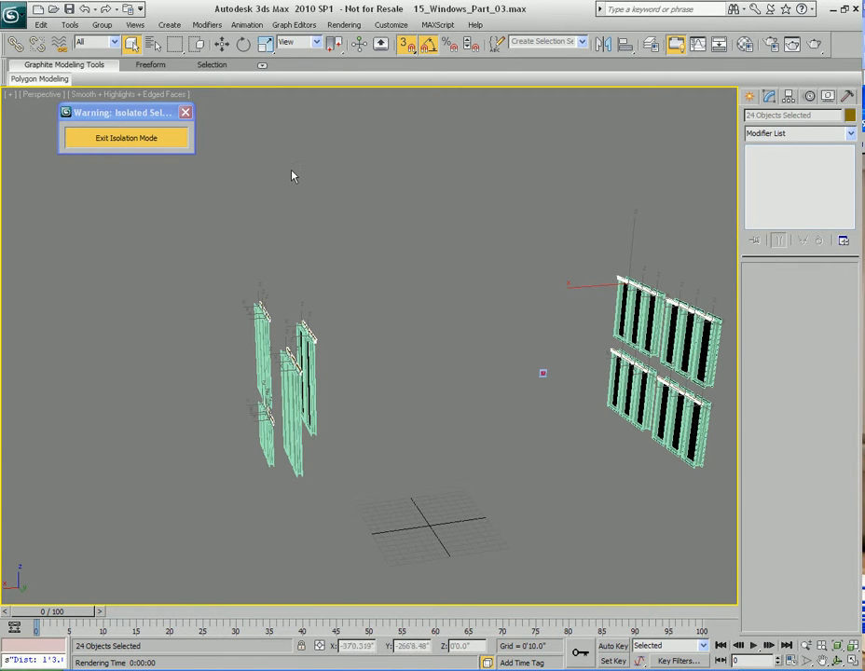
{"action": "left_click", "coordinate": [71, 25]}
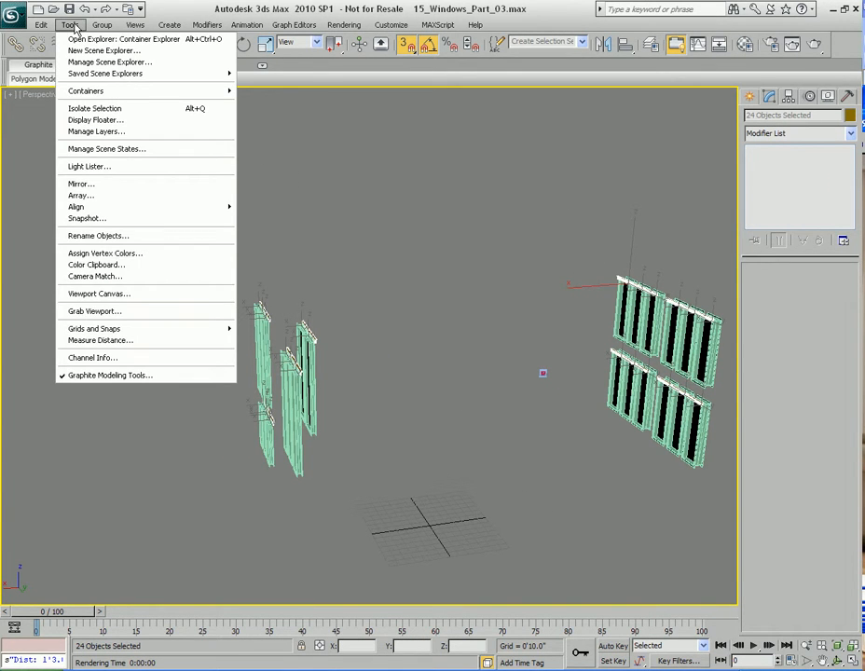
{"action": "left_click", "coordinate": [99, 236]}
{"action": "left_click_drag", "start_coordinate": [431, 237], "coordinate": [490, 173]}
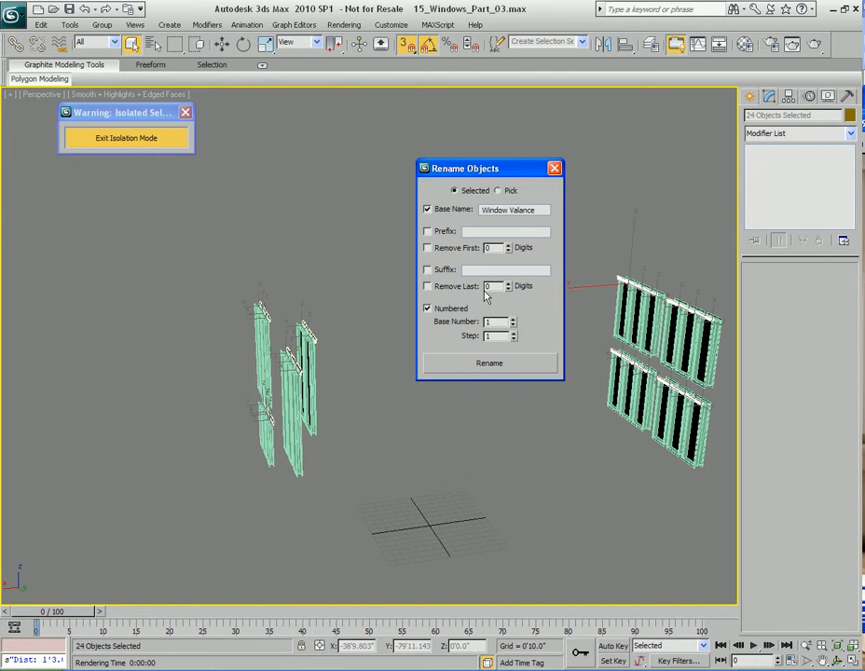
{"action": "left_click", "coordinate": [490, 364]}
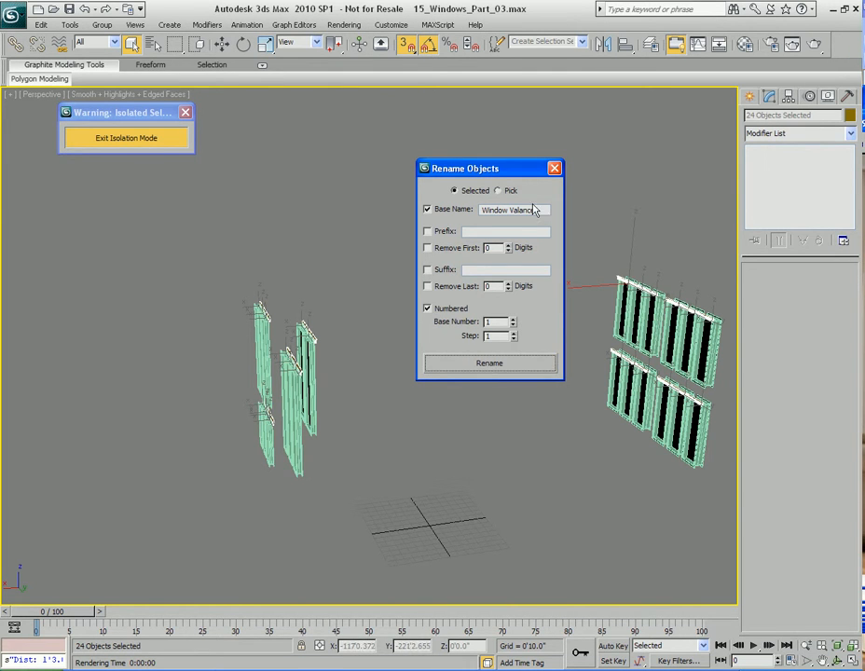
{"action": "left_click", "coordinate": [555, 173]}
Check the new names of individual valances and look over the finished window groups
{"action": "middle_click_drag", "start_coordinate": [465, 342], "coordinate": [388, 378], "text": "alt"}
{"action": "left_click", "coordinate": [388, 379]}
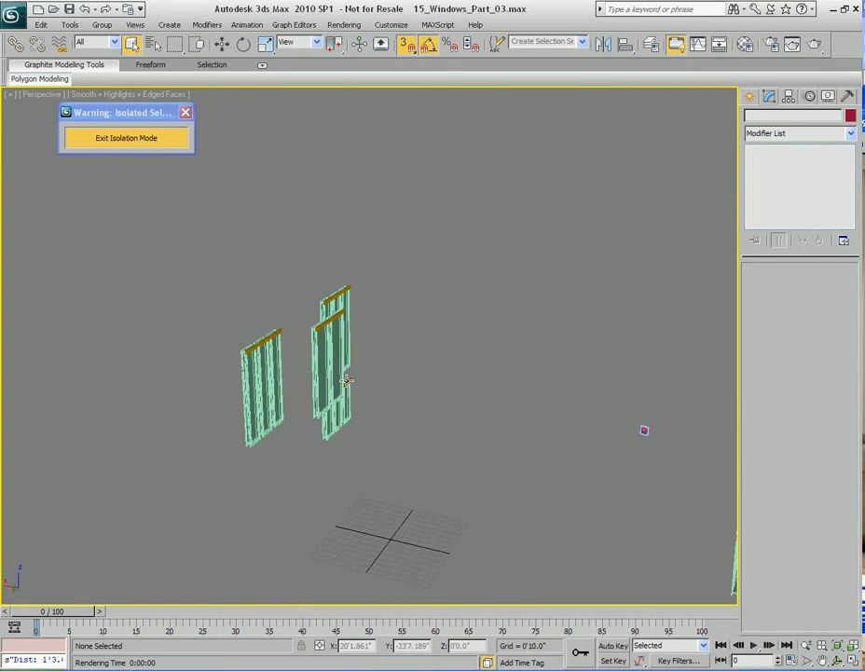
{"action": "left_click", "coordinate": [346, 383]}
{"action": "key", "text": "z"}
{"action": "middle_click_drag", "start_coordinate": [449, 386], "coordinate": [366, 329], "text": "alt"}
{"action": "left_click", "coordinate": [293, 315]}
{"action": "scroll", "coordinate": [293, 315], "scroll_direction": "up", "scroll_amount": 10}
{"action": "scroll", "coordinate": [353, 346], "scroll_direction": "down", "scroll_amount": 5}
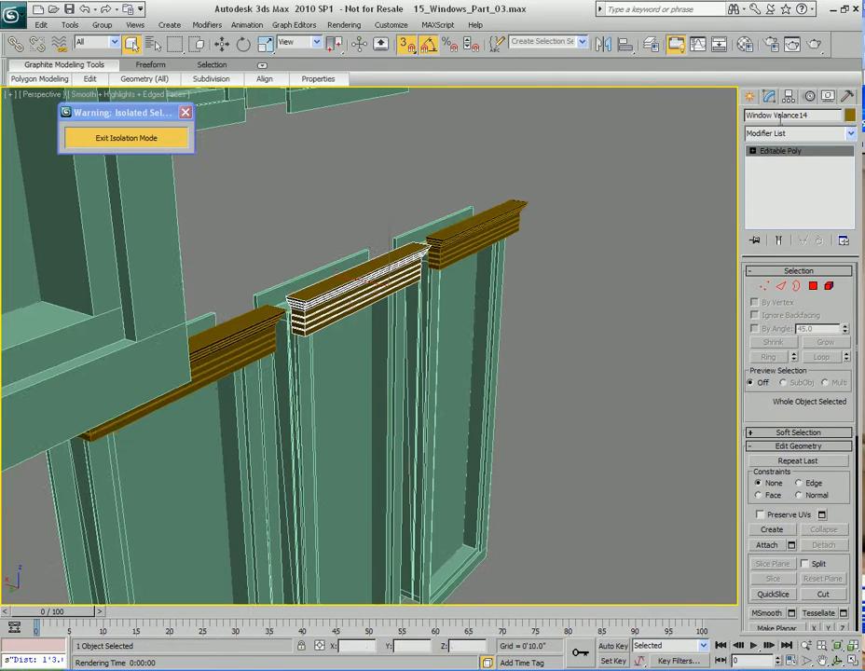
{"action": "left_click", "coordinate": [430, 229]}
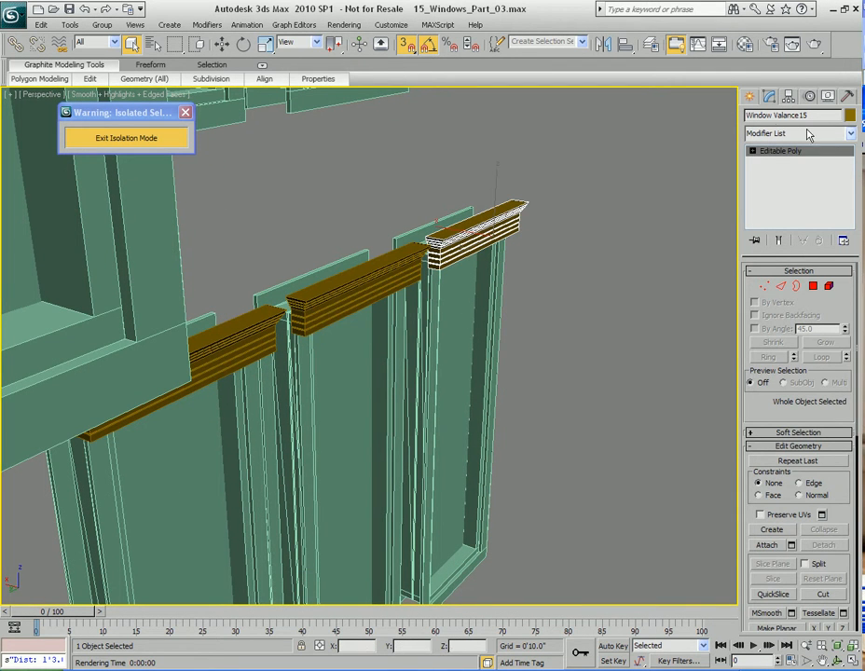
{"action": "left_click", "coordinate": [531, 345]}
{"action": "scroll", "coordinate": [531, 345], "scroll_direction": "down", "scroll_amount": 10}
{"action": "middle_click_drag", "start_coordinate": [532, 346], "coordinate": [499, 318], "text": "alt"}
{"action": "scroll", "coordinate": [492, 330], "scroll_direction": "up", "scroll_amount": 4}
{"action": "scroll", "coordinate": [492, 330], "scroll_direction": "up", "scroll_amount": 3}
{"action": "scroll", "coordinate": [487, 346], "scroll_direction": "down", "scroll_amount": 6}
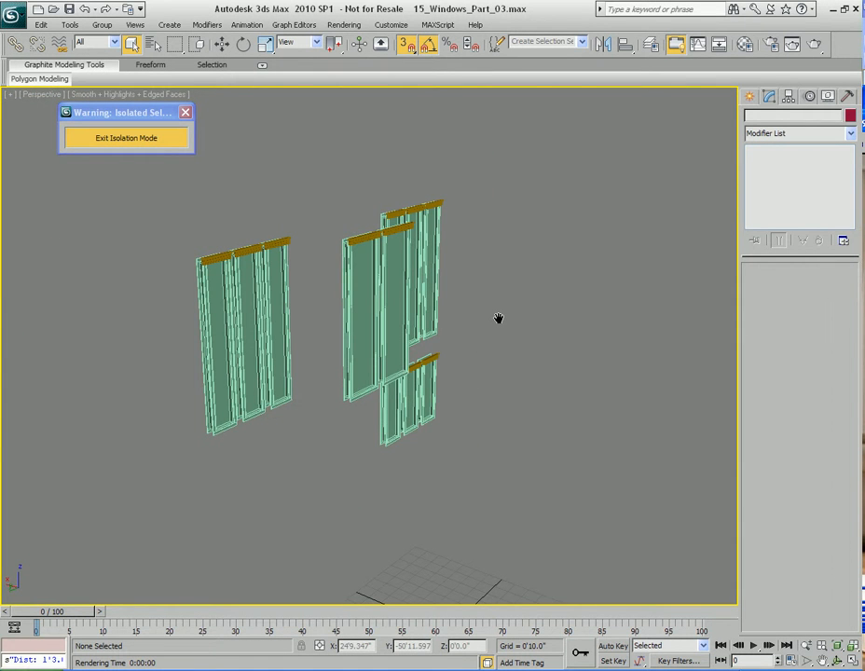